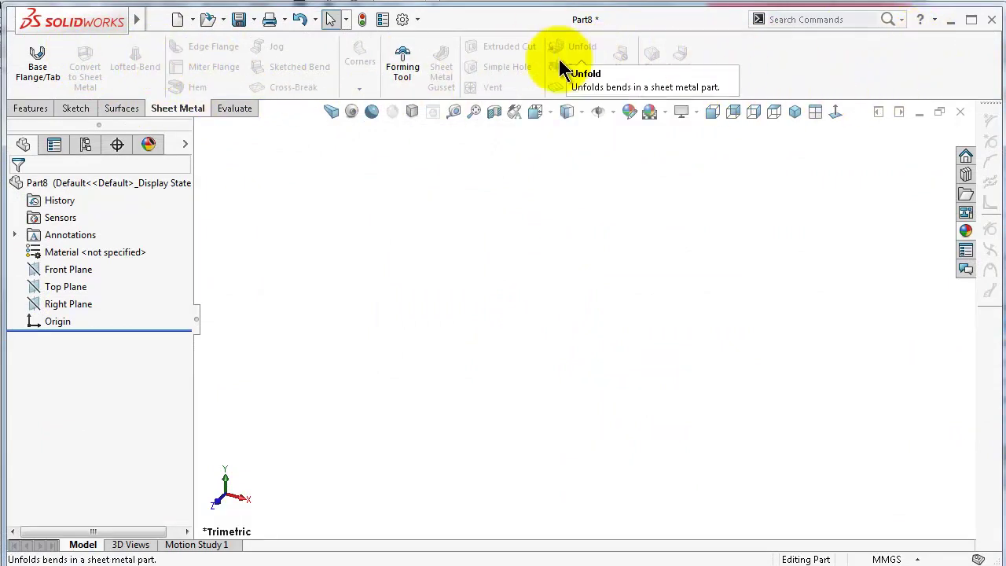
# Customize the interface by adding the Swept Flange command from the Sheet Metal category after Insert Bends, and close the customization.
pyautogui.rightClick(731, 64)
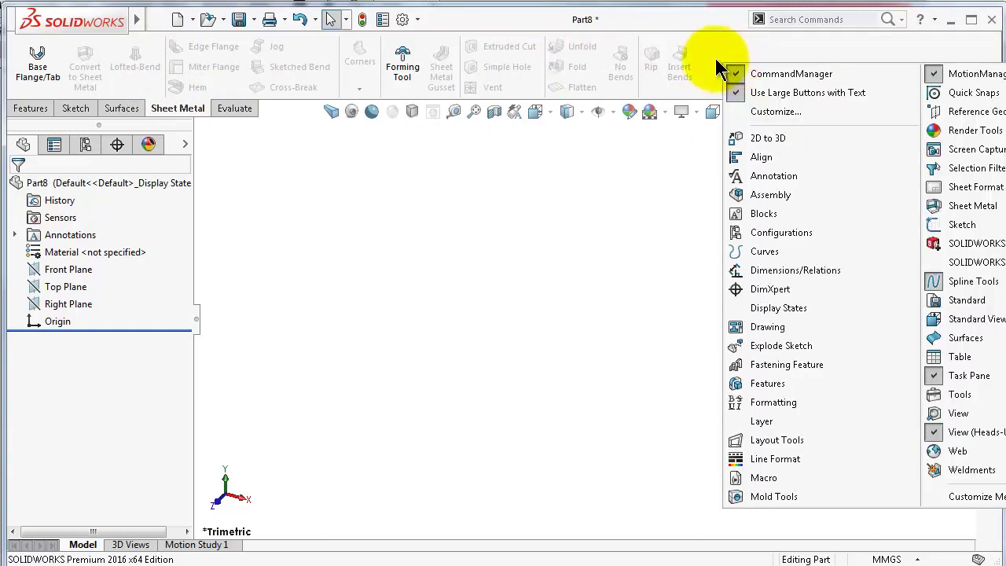
pyautogui.click(764, 119)
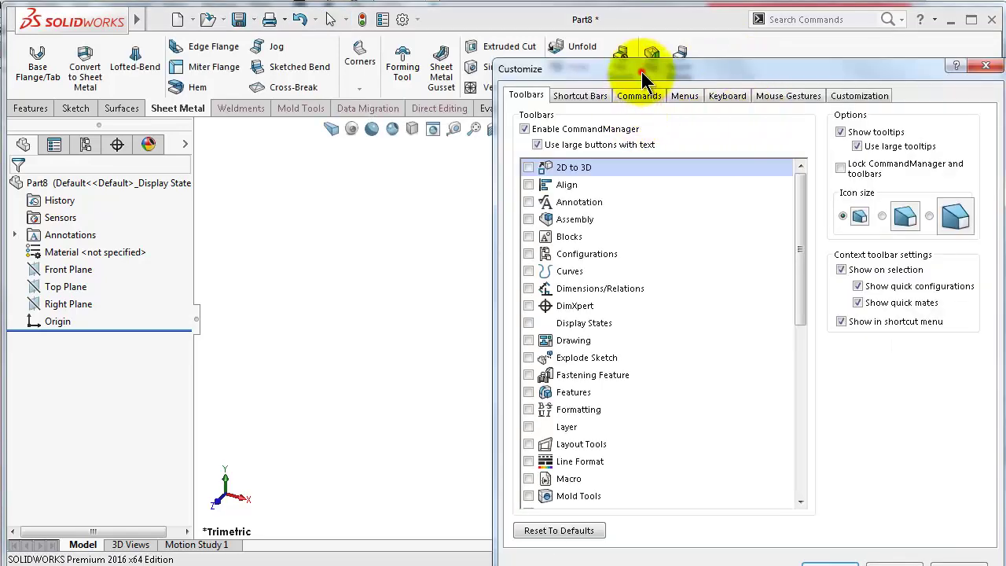
pyautogui.moveTo(640, 69); pyautogui.dragTo(589, 46)
pyautogui.click(587, 59)
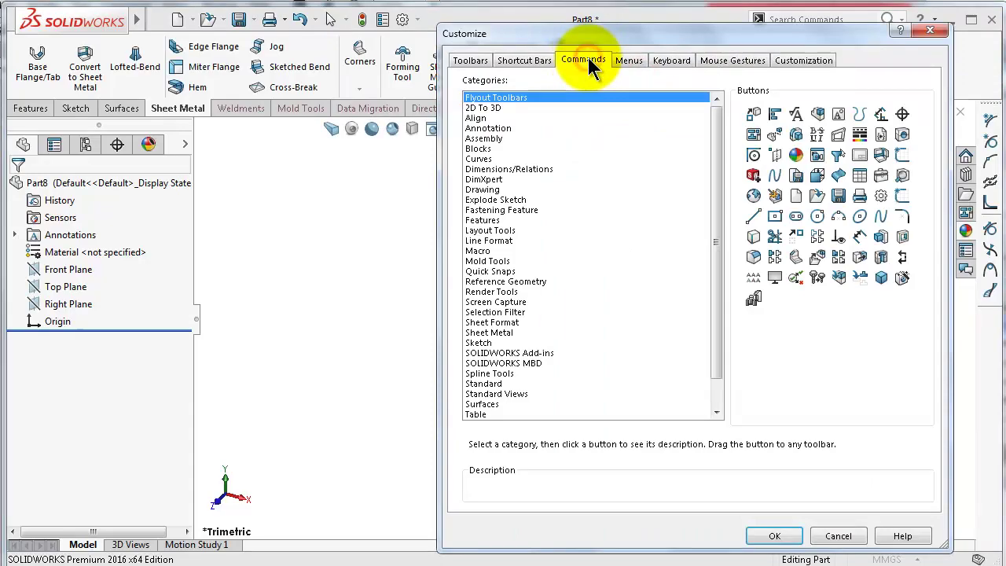
pyautogui.moveTo(716, 157); pyautogui.dragTo(715, 202)
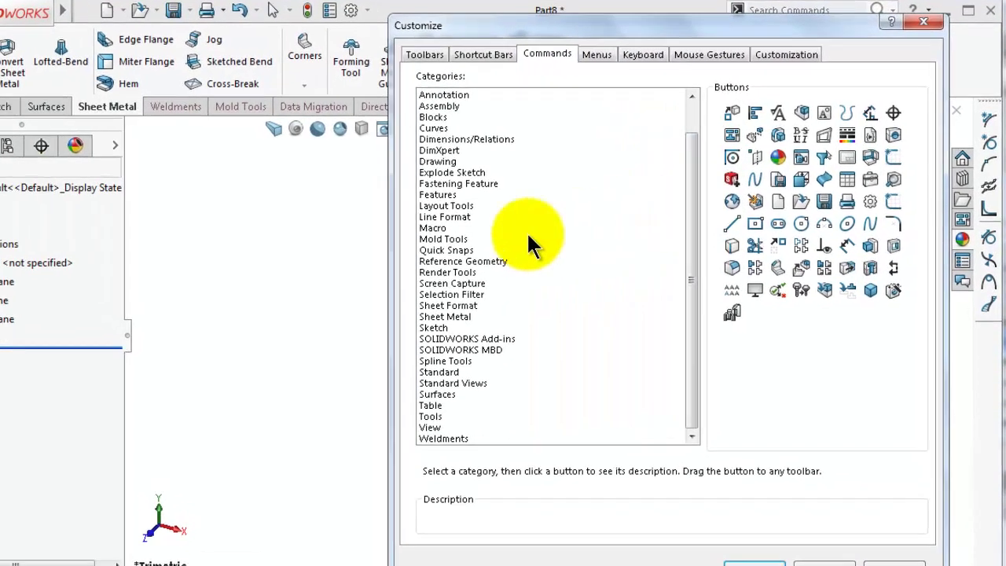
pyautogui.click(461, 313)
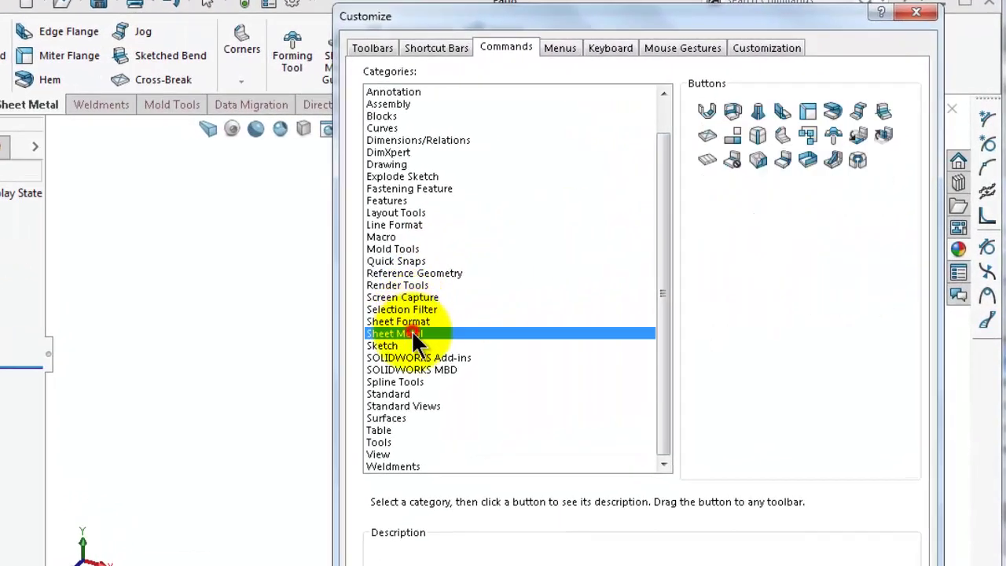
pyautogui.moveTo(790, 18); pyautogui.dragTo(426, 37)
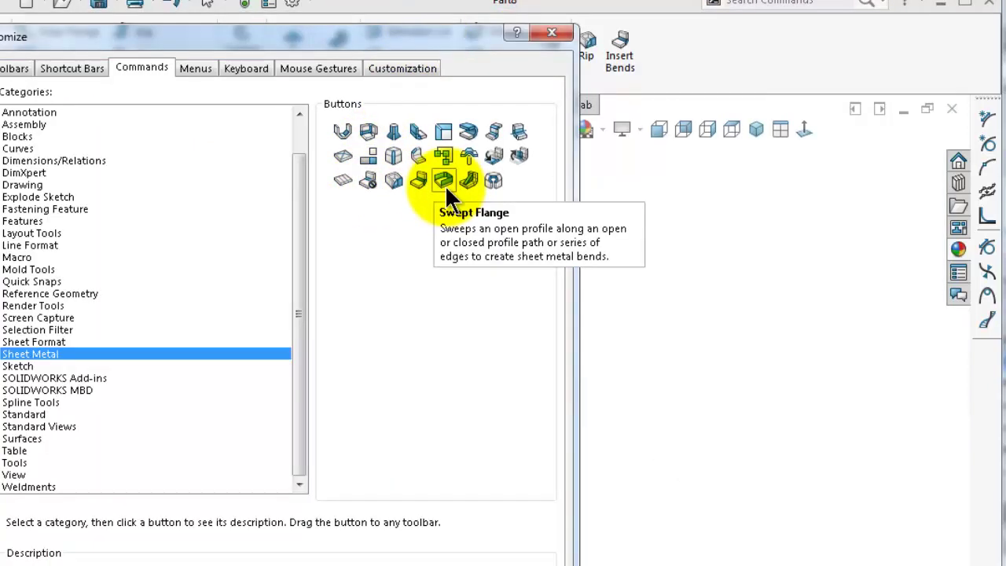
pyautogui.moveTo(445, 190); pyautogui.dragTo(678, 56)
pyautogui.click(553, 35)
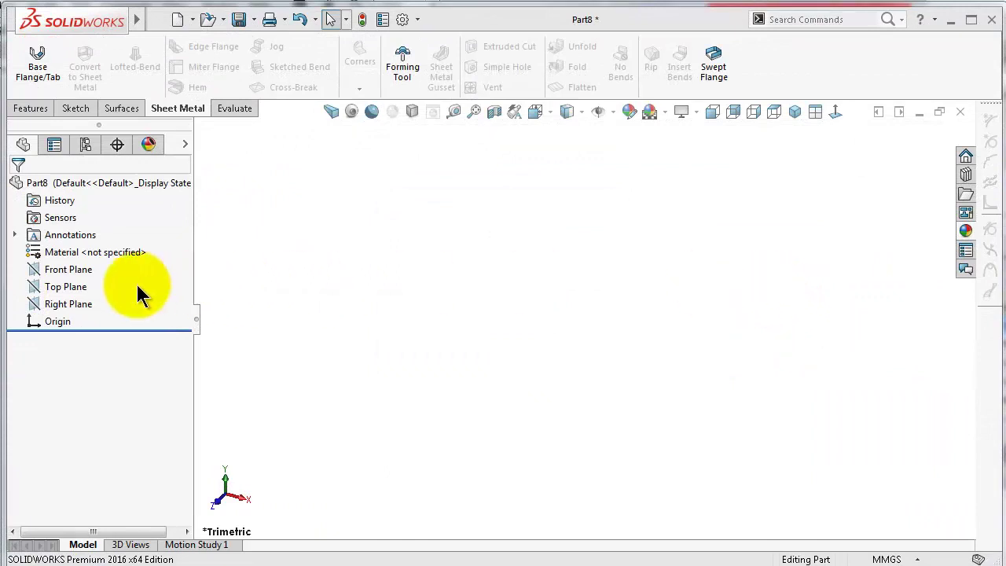
# Sketch a single straight line on the Top Plane, running from the origin along the negative Z direction, and exit the sketch.
pyautogui.click(77, 289)
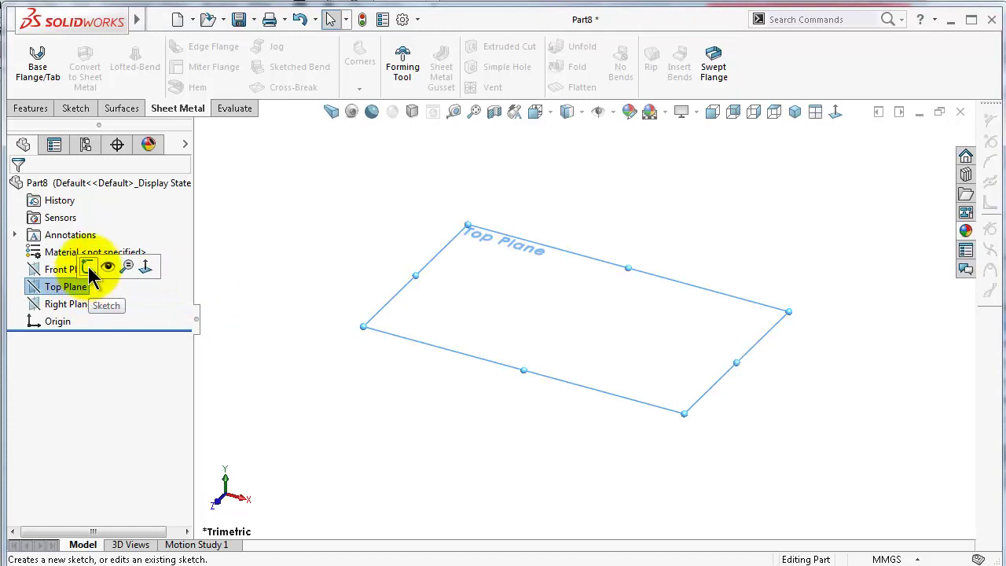
pyautogui.click(88, 268)
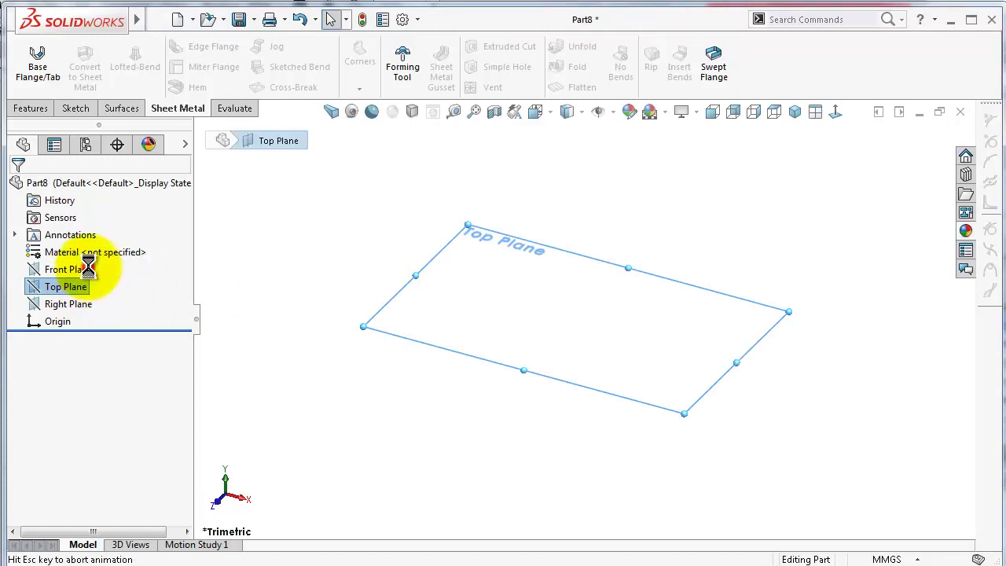
pyautogui.click(112, 49)
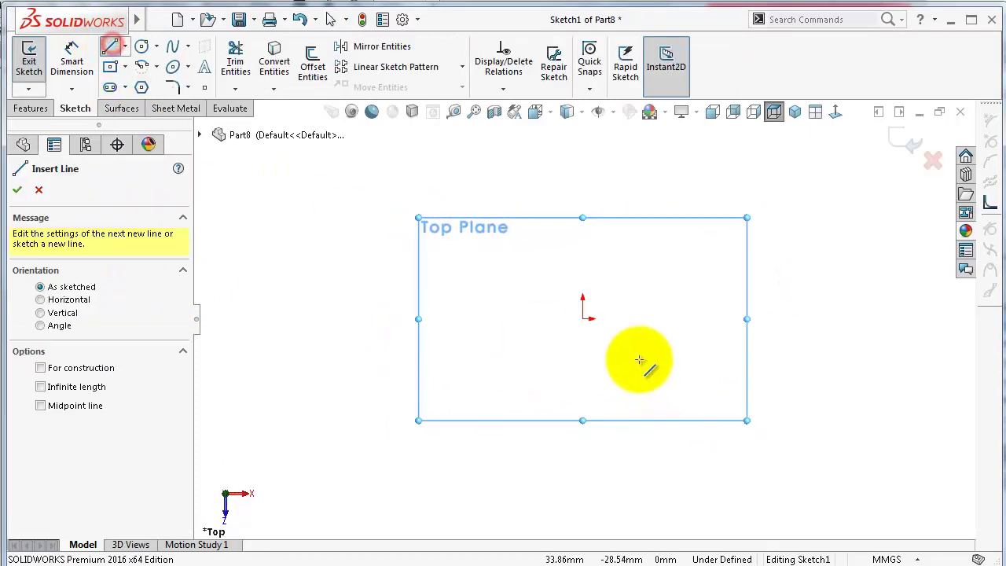
pyautogui.click(584, 318)
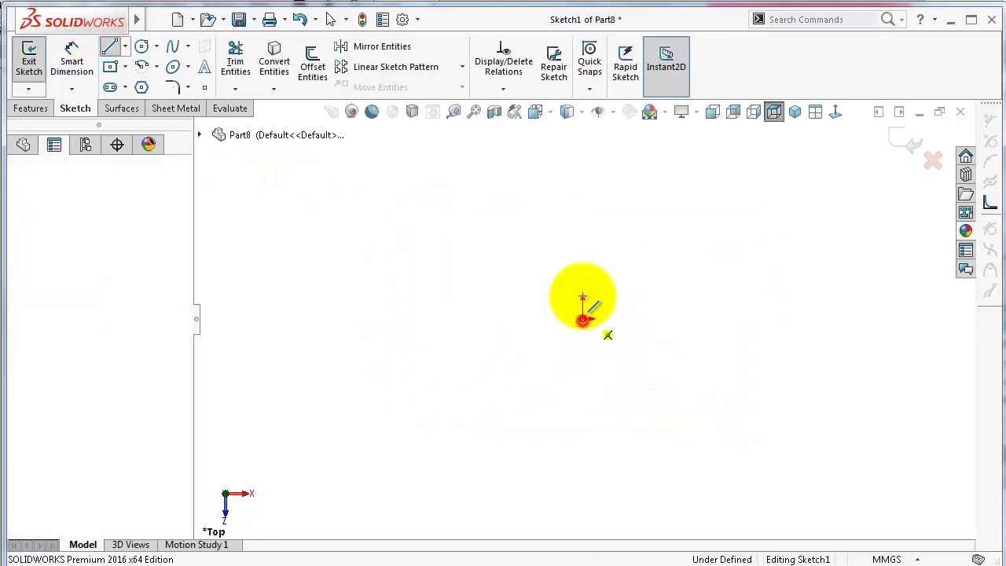
pyautogui.click(583, 151)
pyautogui.doubleClick(622, 170)
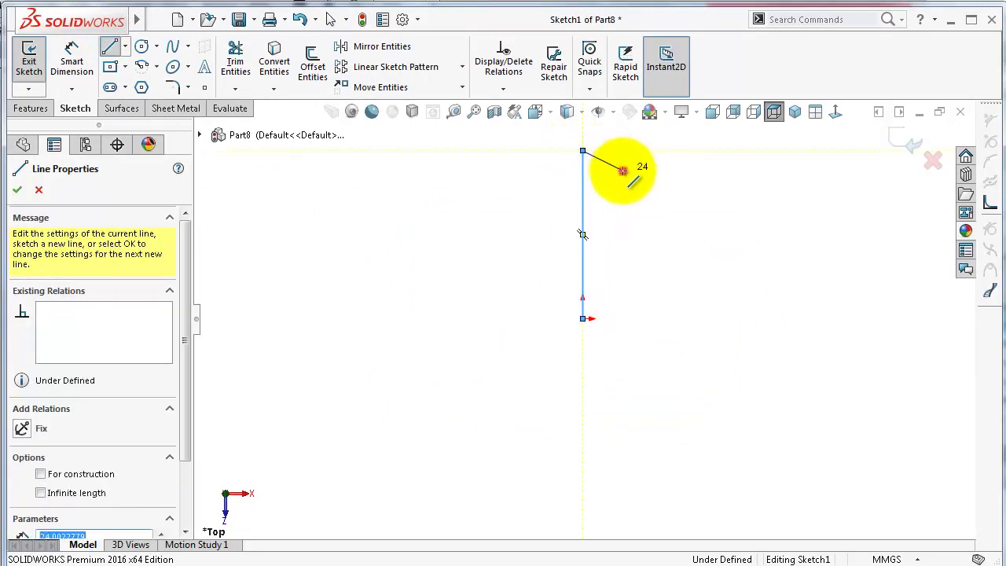
pyautogui.click(918, 138)
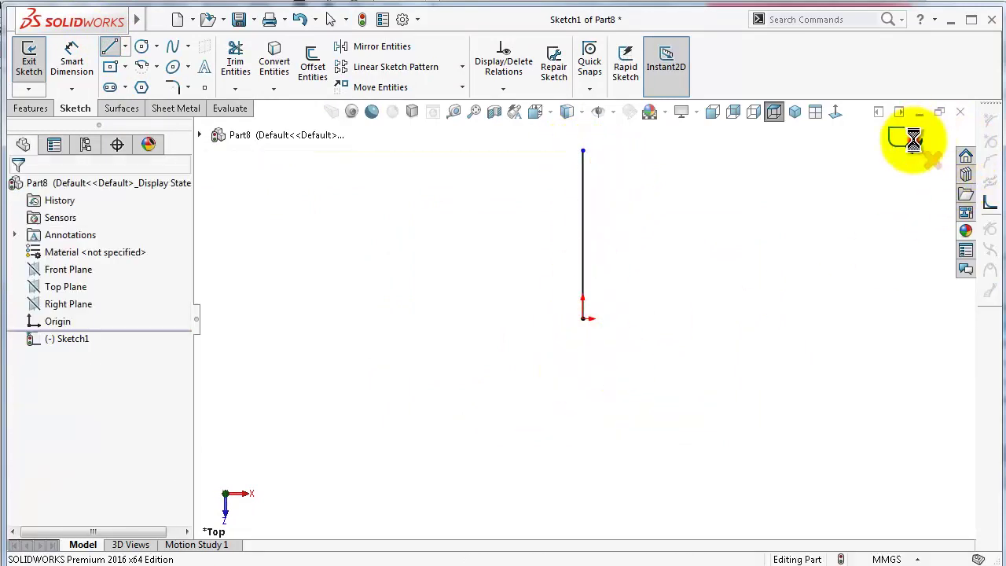
# On the Front Plane, sketch a tilted partial ellipse near the origin, about 33 mm major and 14 mm minor radius, with a small gap.
pyautogui.click(72, 273)
pyautogui.click(85, 246)
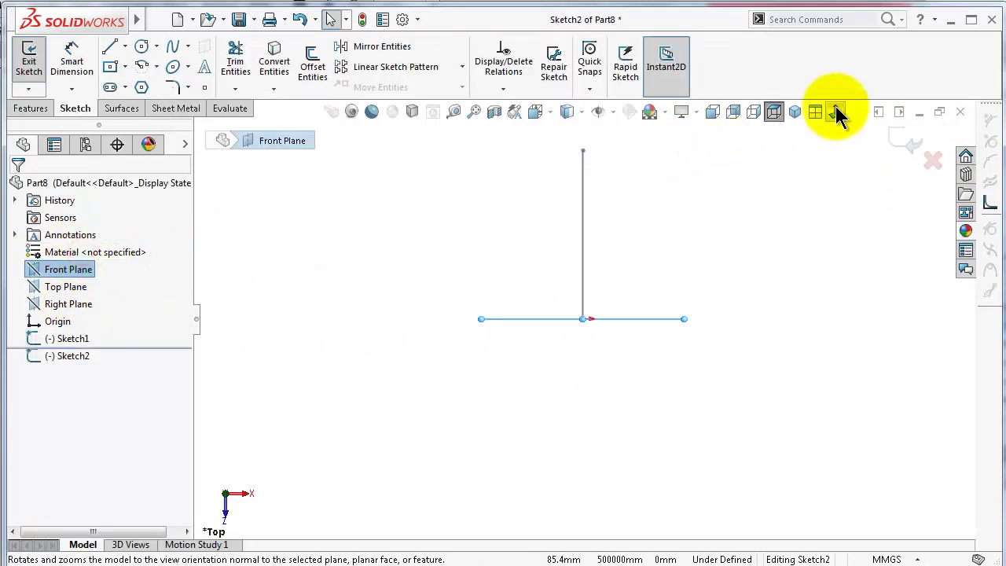
pyautogui.click(837, 114)
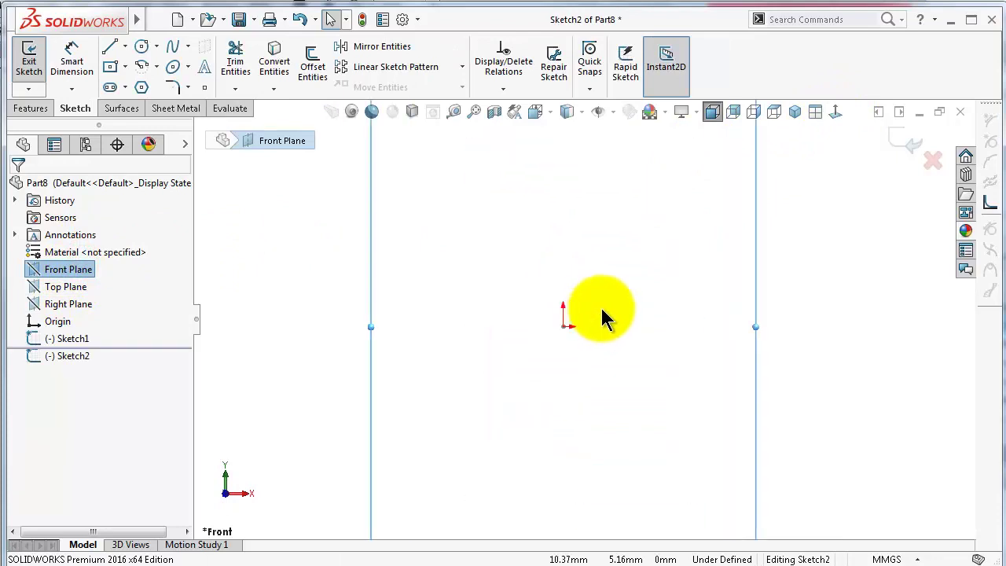
pyautogui.click(141, 66)
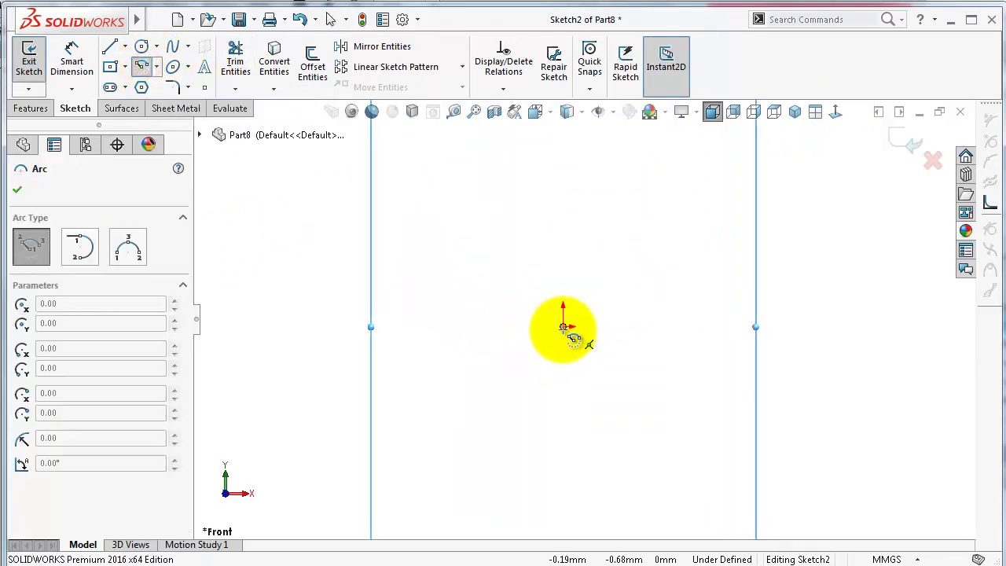
pyautogui.click(188, 66)
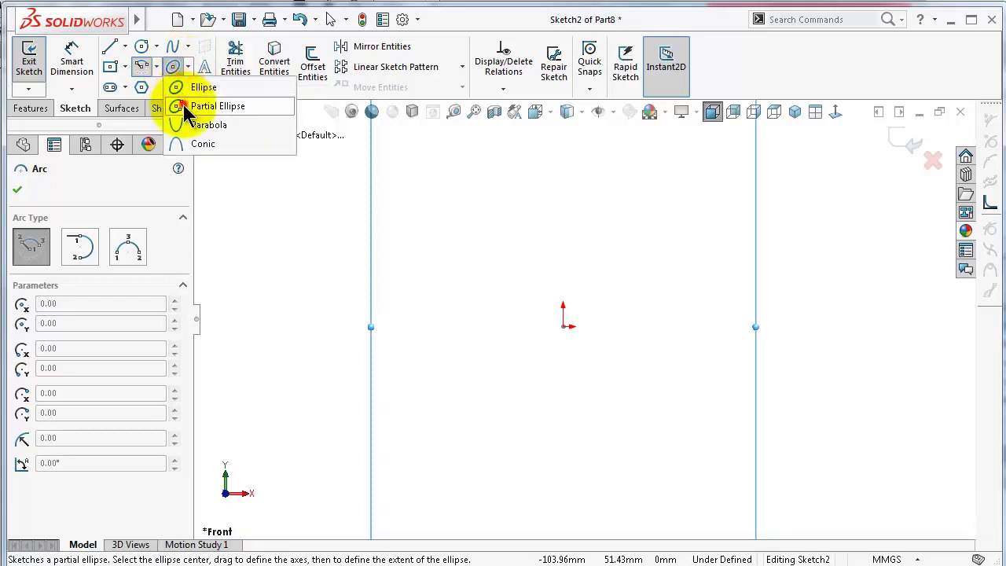
pyautogui.click(182, 103)
pyautogui.click(631, 317)
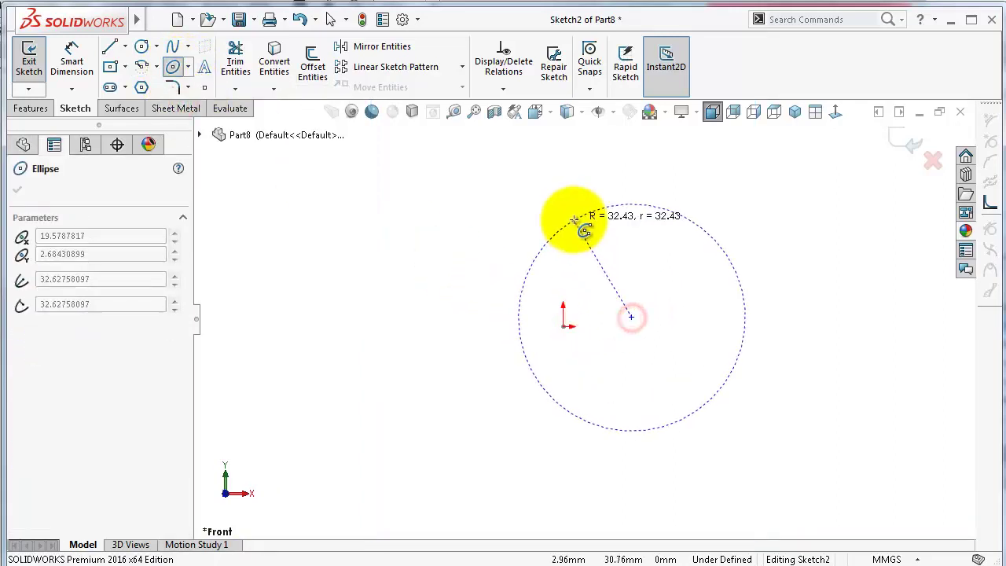
pyautogui.click(573, 219)
pyautogui.click(550, 286)
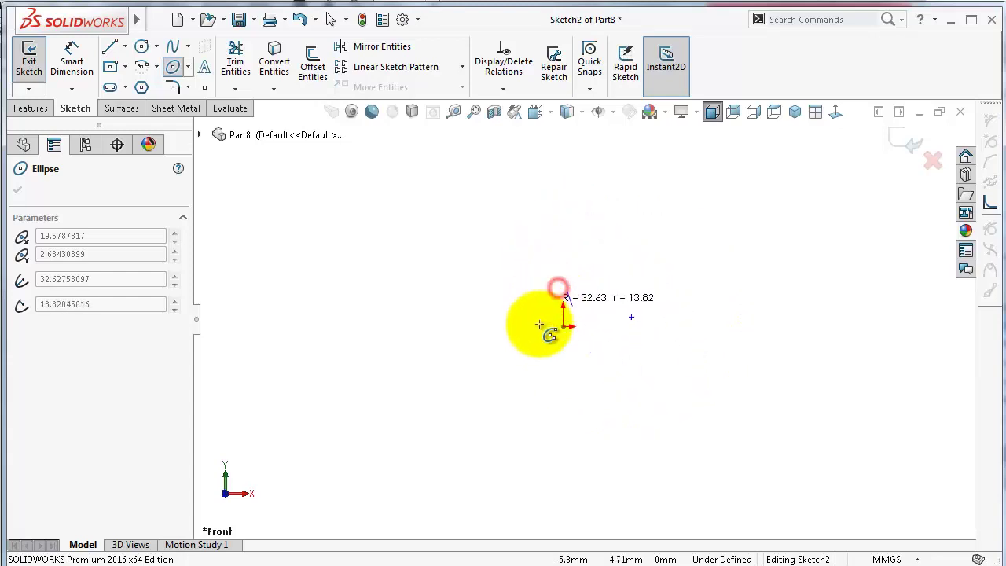
pyautogui.click(584, 269)
pyautogui.press('Escape')
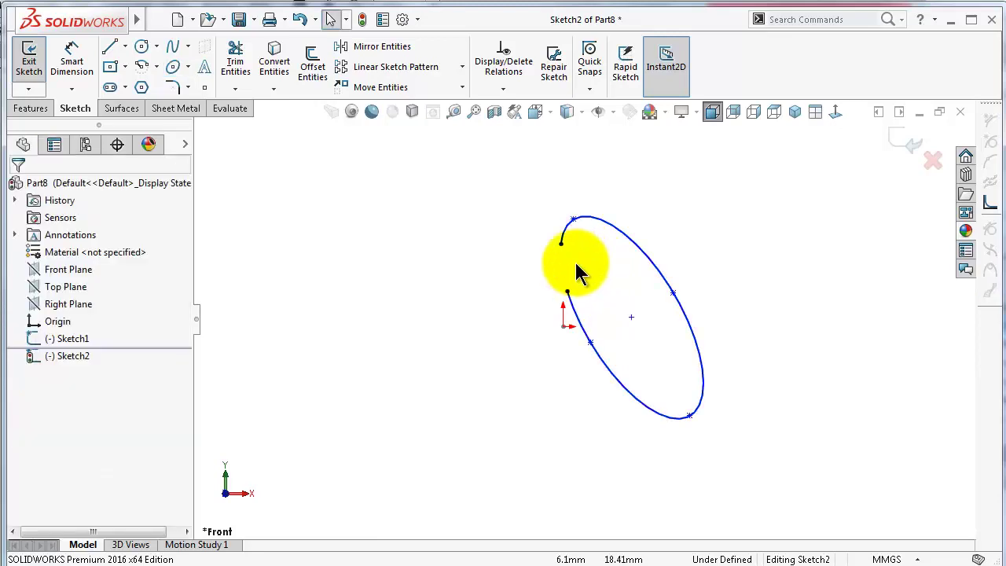
# Make the partial ellipse's upper open endpoint coincident with the origin, where the path line starts.
pyautogui.scroll(-2, 511, 272)
pyautogui.moveTo(501, 285); pyautogui.dragTo(520, 302, button='middle')
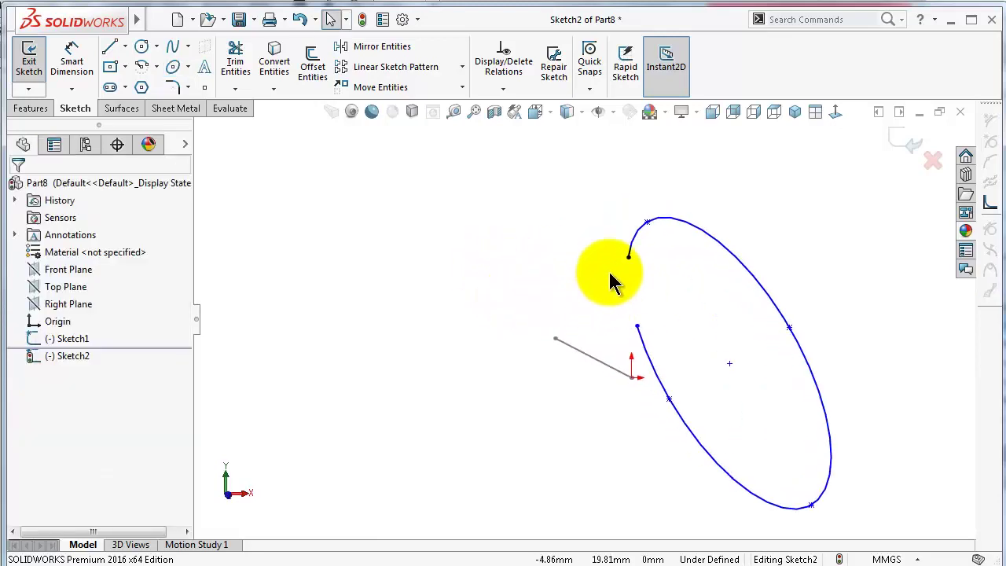
pyautogui.click(629, 258)
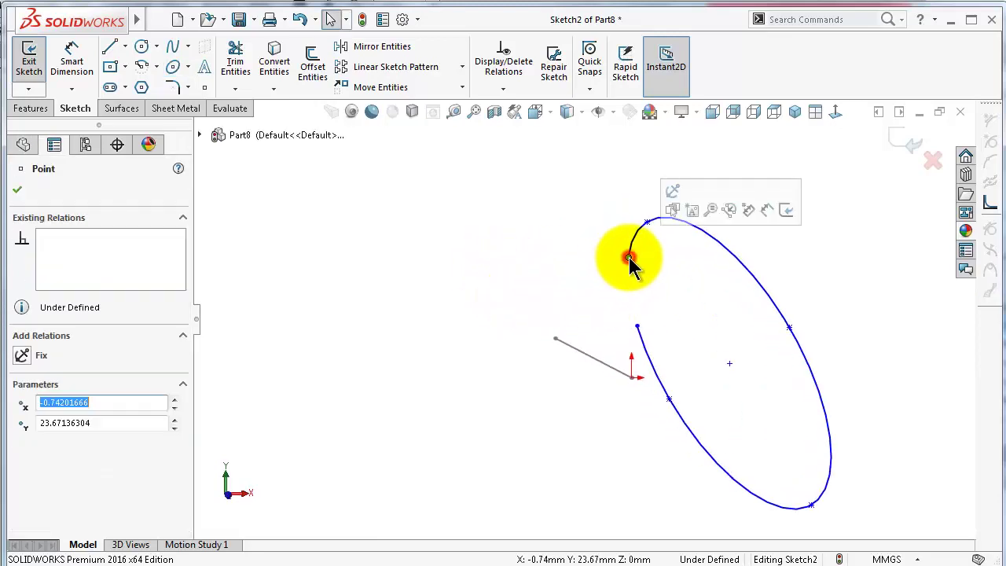
pyautogui.keyDown('ctrl'); pyautogui.click(631, 377); pyautogui.keyUp('ctrl')
pyautogui.click(712, 311)
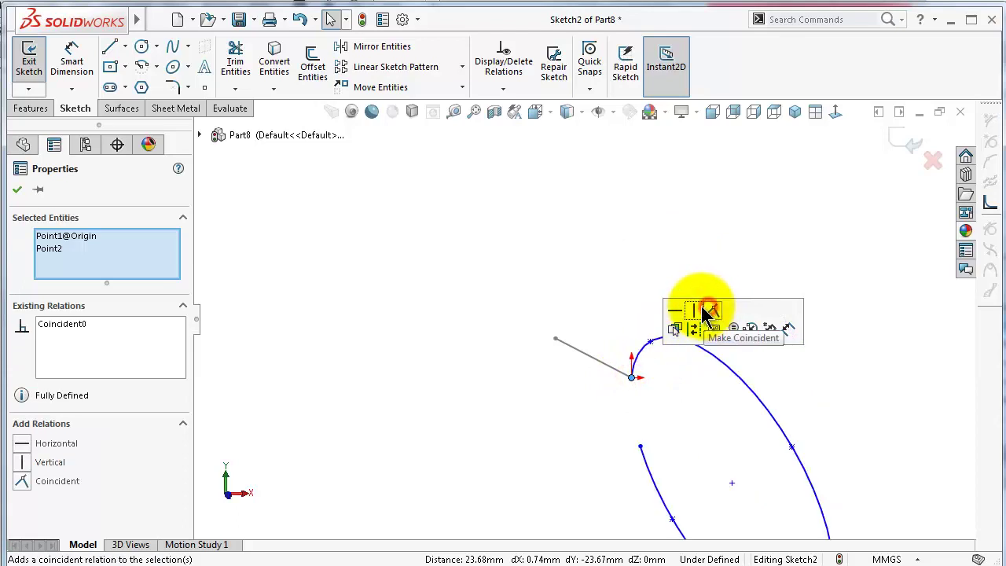
pyautogui.click(497, 286)
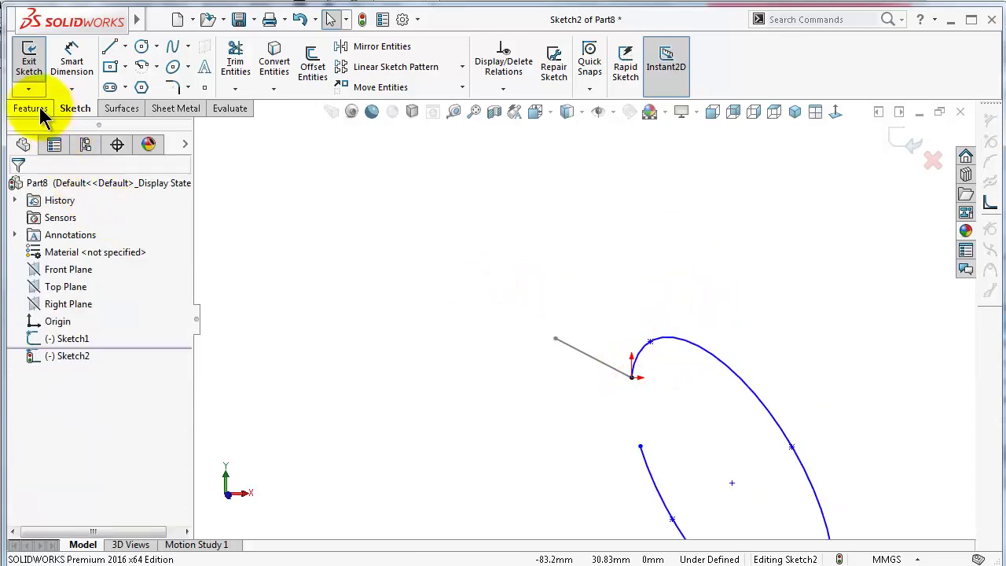
# Try to create a swept flange with the partial ellipse as profile and the straight line as path.
pyautogui.click(182, 110)
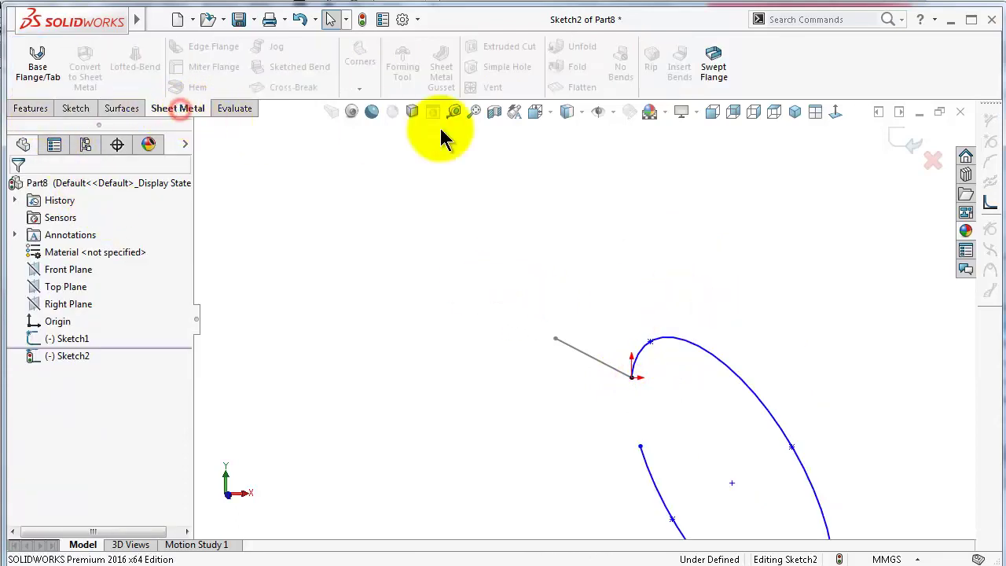
pyautogui.click(711, 88)
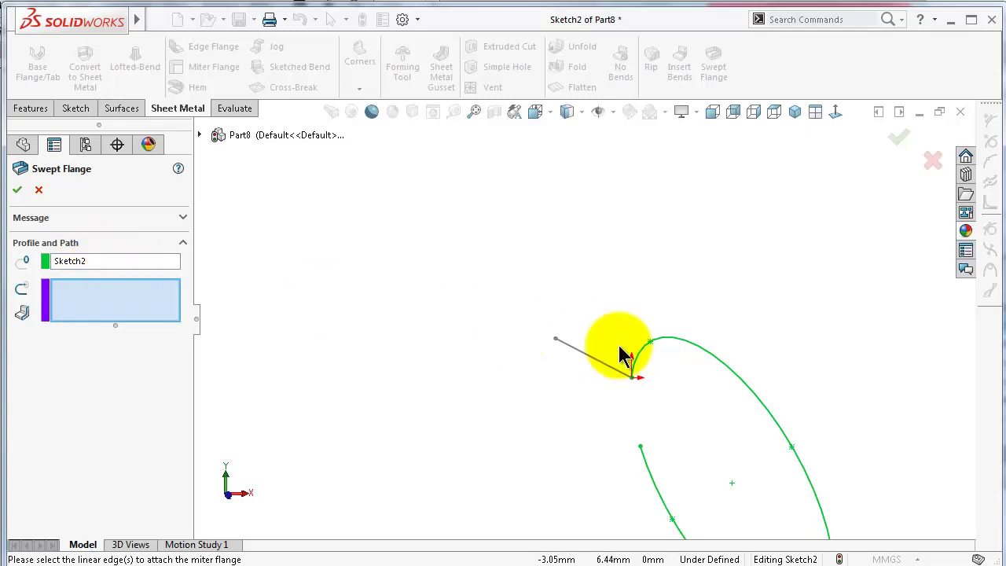
pyautogui.click(115, 299)
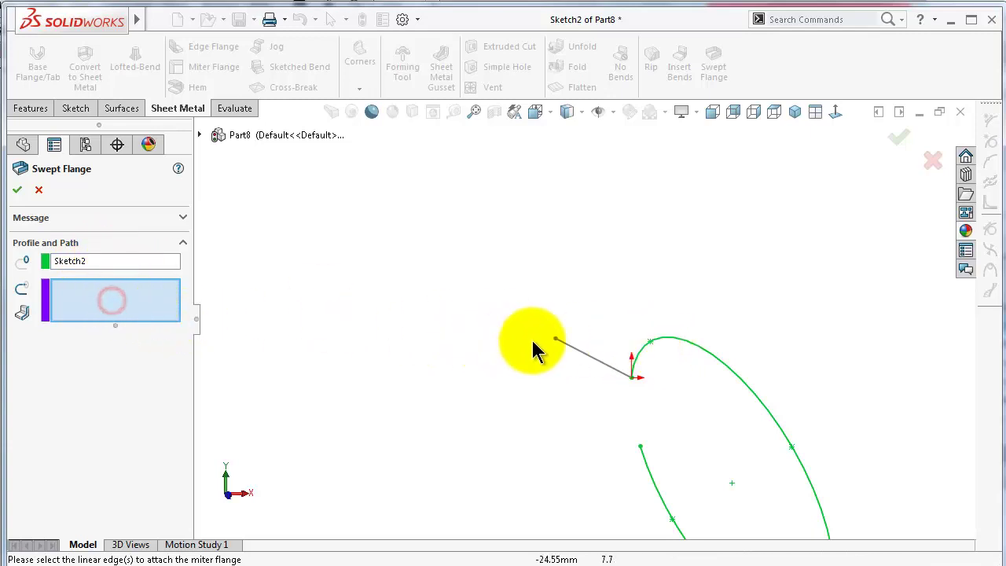
pyautogui.click(572, 346)
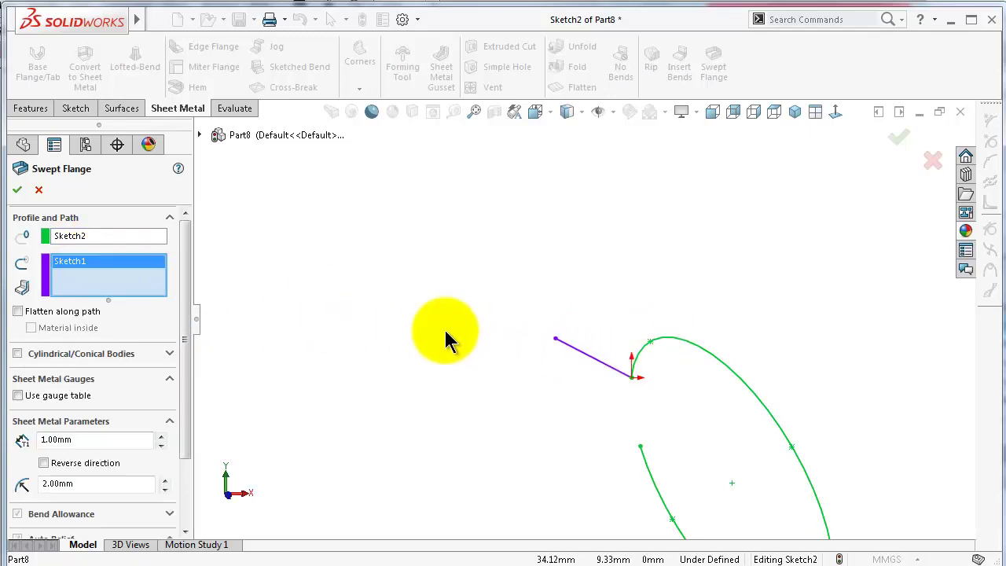
pyautogui.click(15, 191)
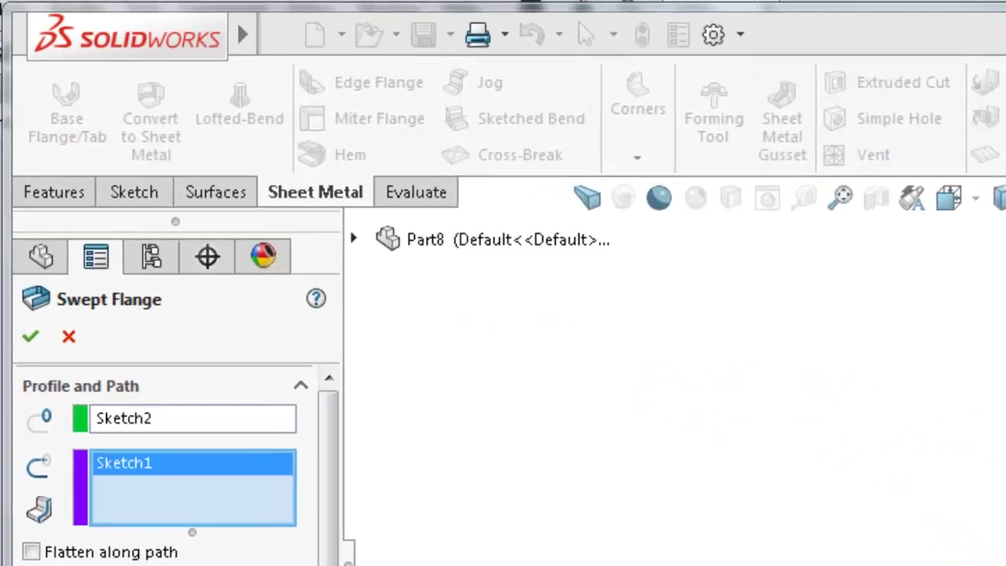
pyautogui.click(17, 190)
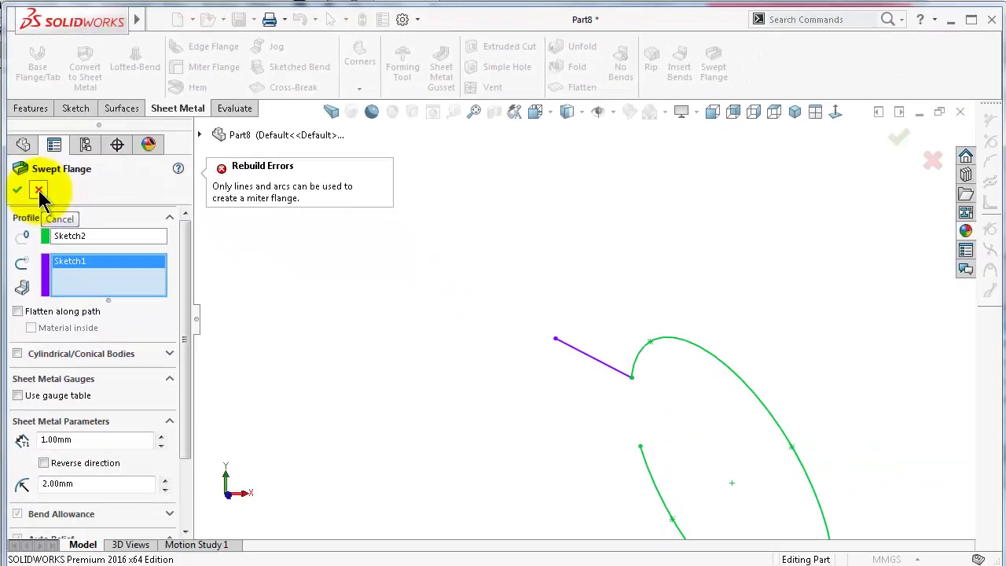
pyautogui.click(69, 342)
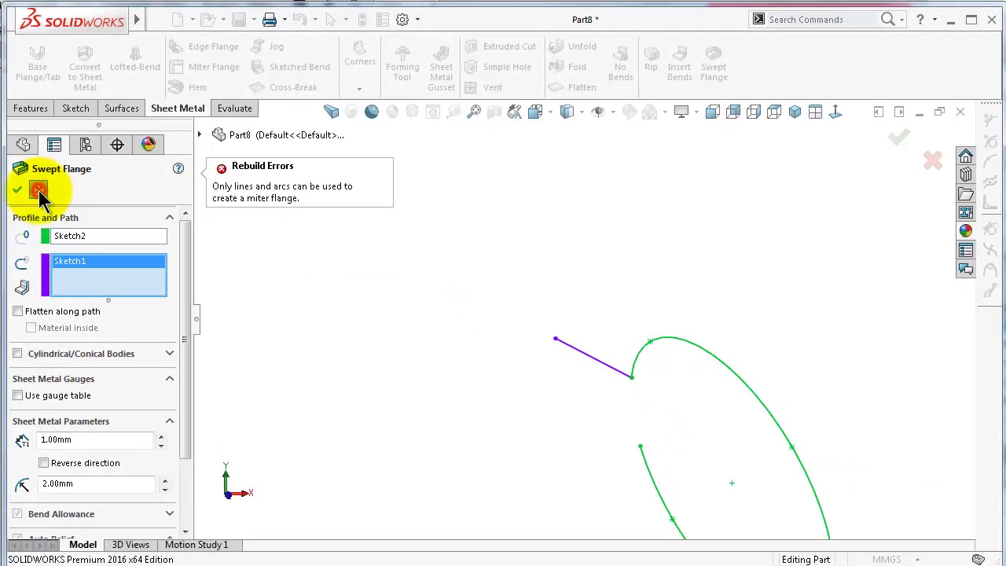
# Try a swept surface with the partial ellipse as profile and the straight line as path, without keeping it.
pyautogui.moveTo(564, 306); pyautogui.dragTo(586, 352, button='middle')
pyautogui.scroll(2, 586, 352)
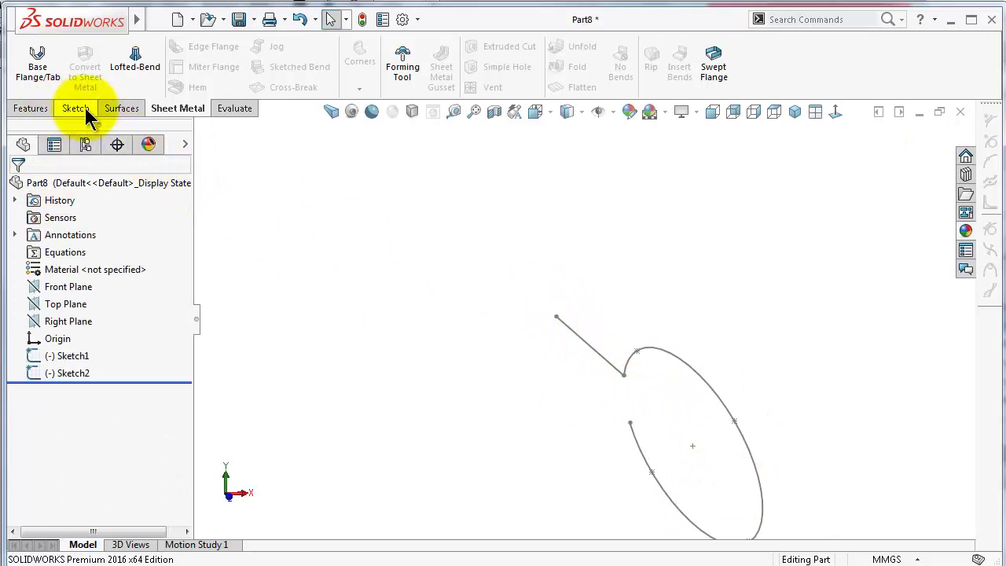
pyautogui.click(120, 109)
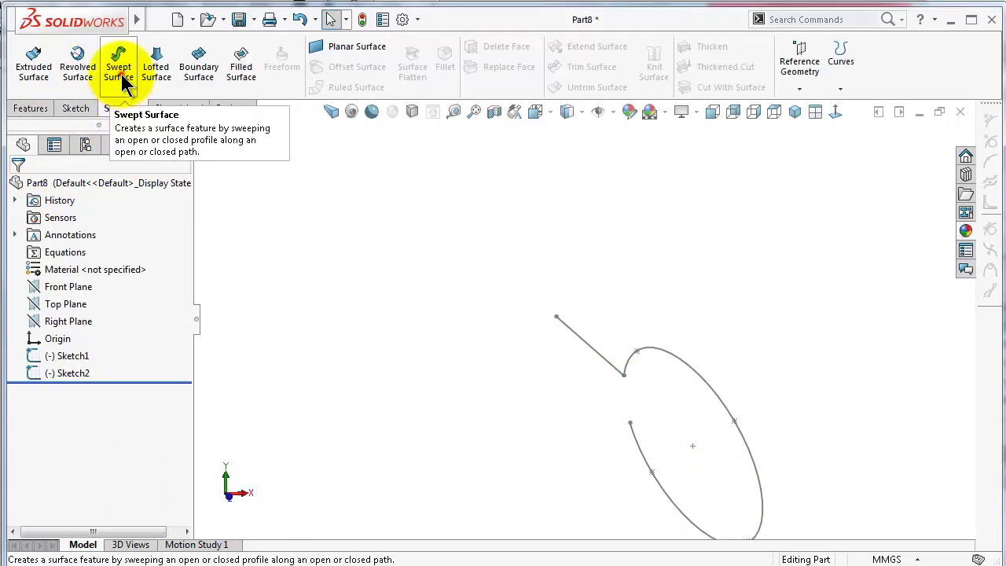
pyautogui.click(121, 78)
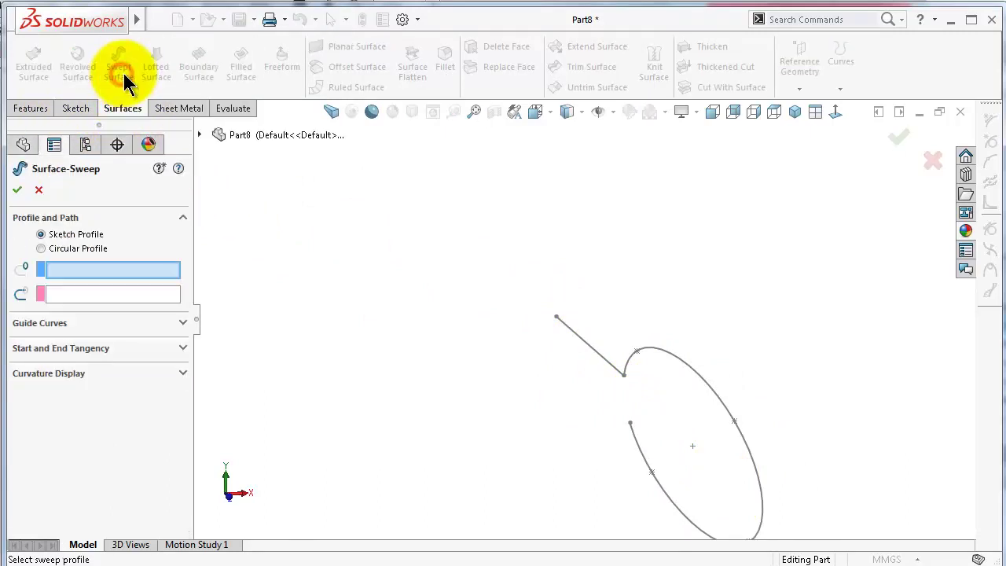
pyautogui.click(649, 349)
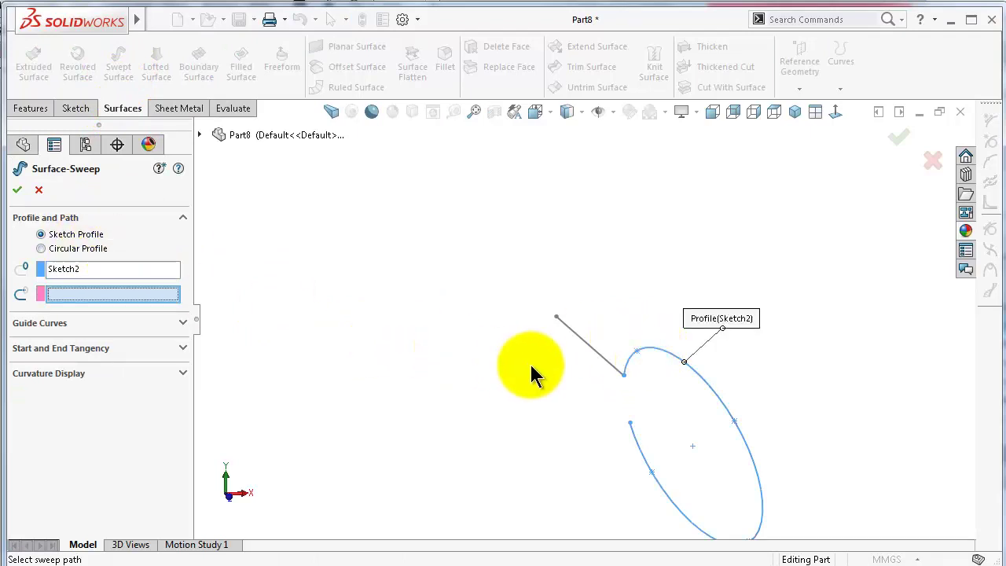
pyautogui.click(586, 344)
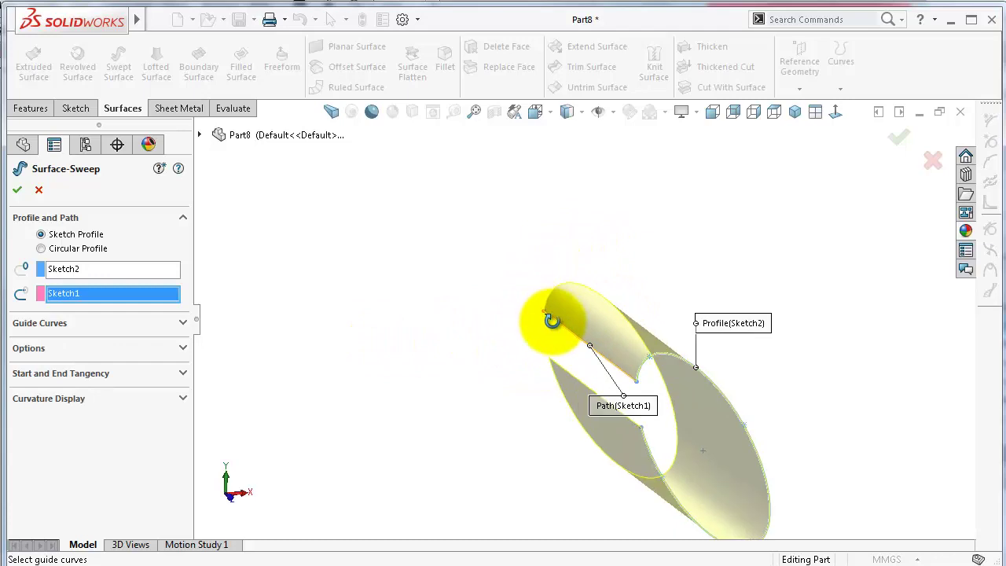
pyautogui.click(929, 161)
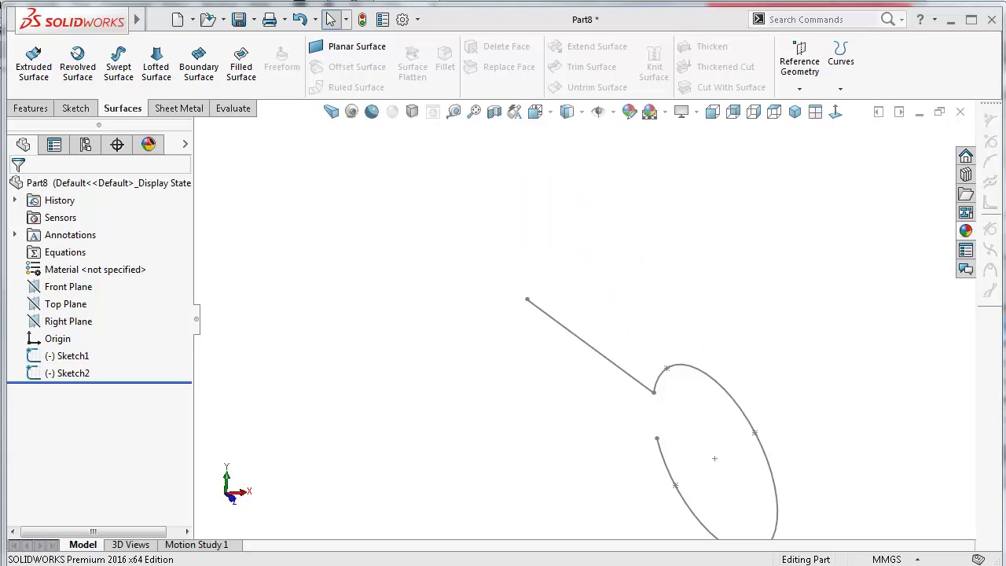
# Edit the profile sketch on the Front Plane and delete the partial ellipse.
pyautogui.click(68, 372)
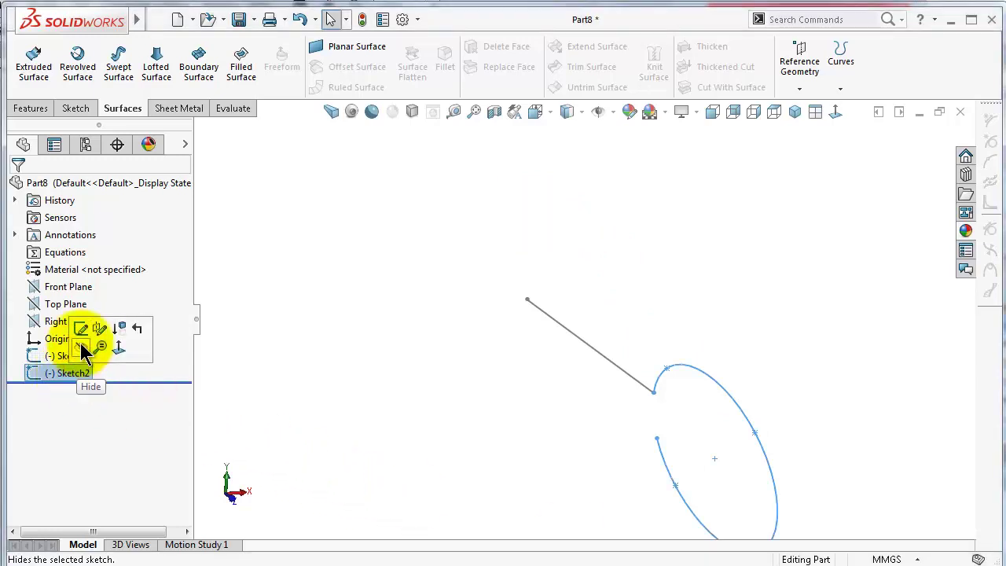
pyautogui.click(83, 328)
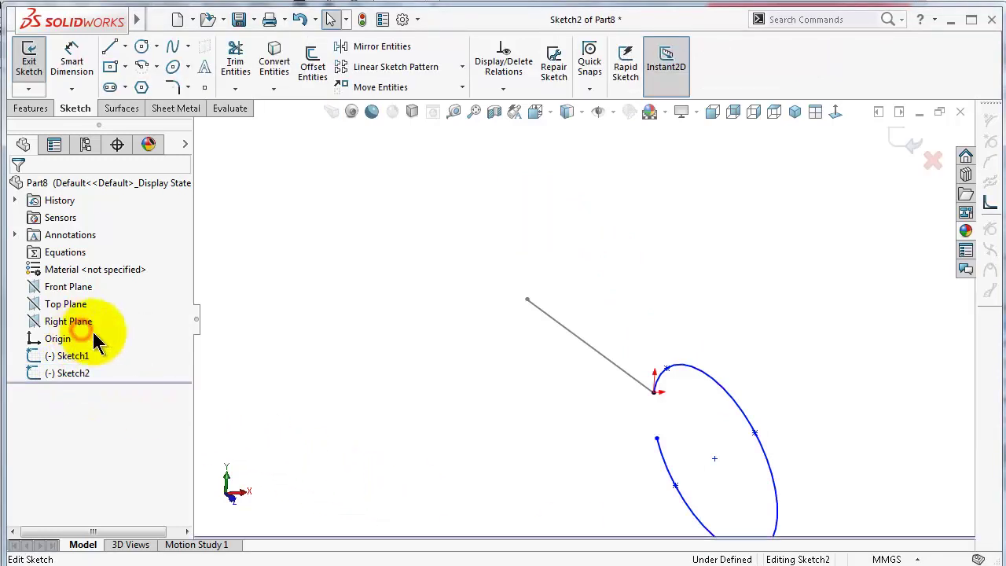
pyautogui.click(729, 399)
pyautogui.press('Delete')
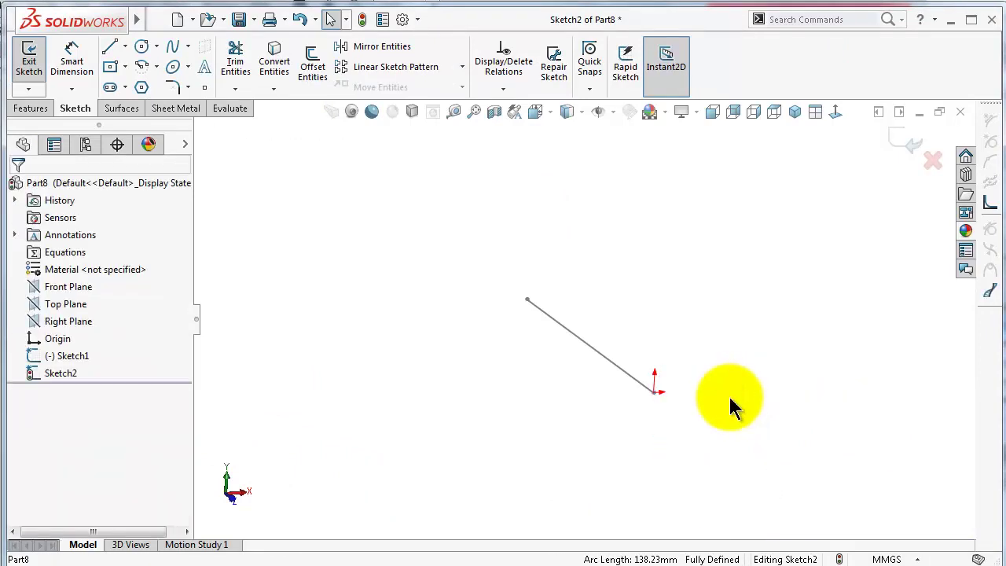
# Sketch a single slanted line upward from the origin as the new profile and exit the sketch.
pyautogui.click(110, 47)
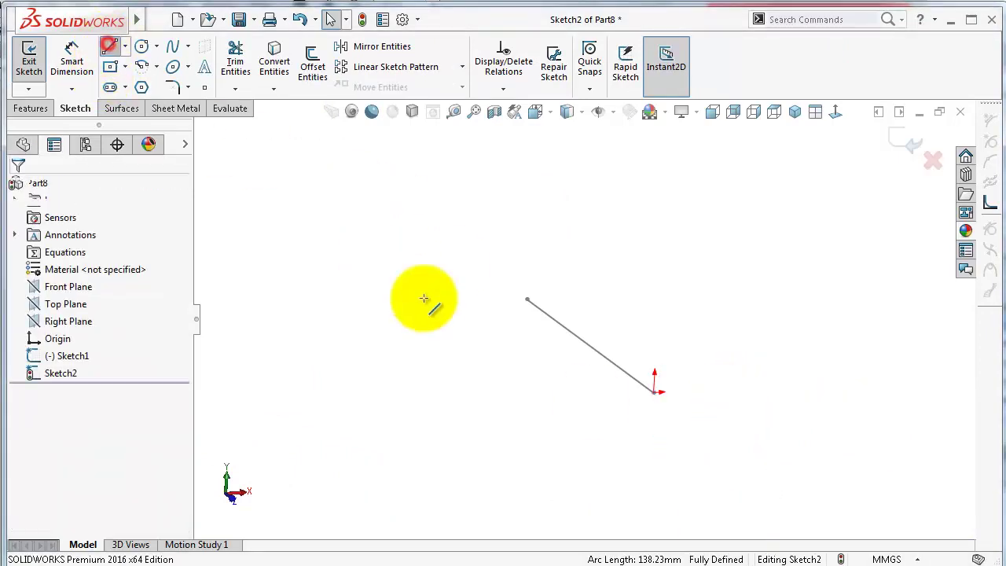
pyautogui.click(653, 390)
pyautogui.click(699, 238)
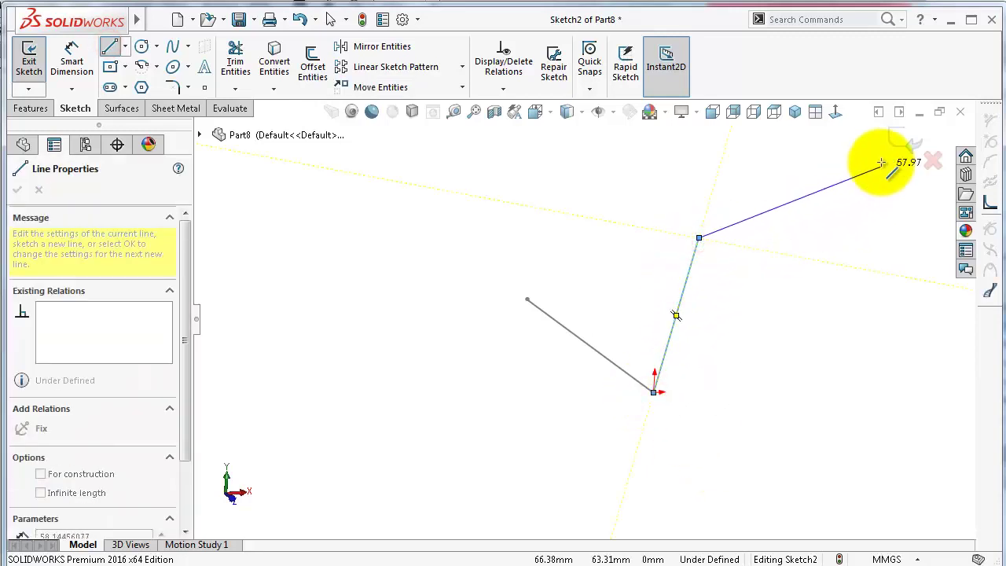
pyautogui.click(903, 144)
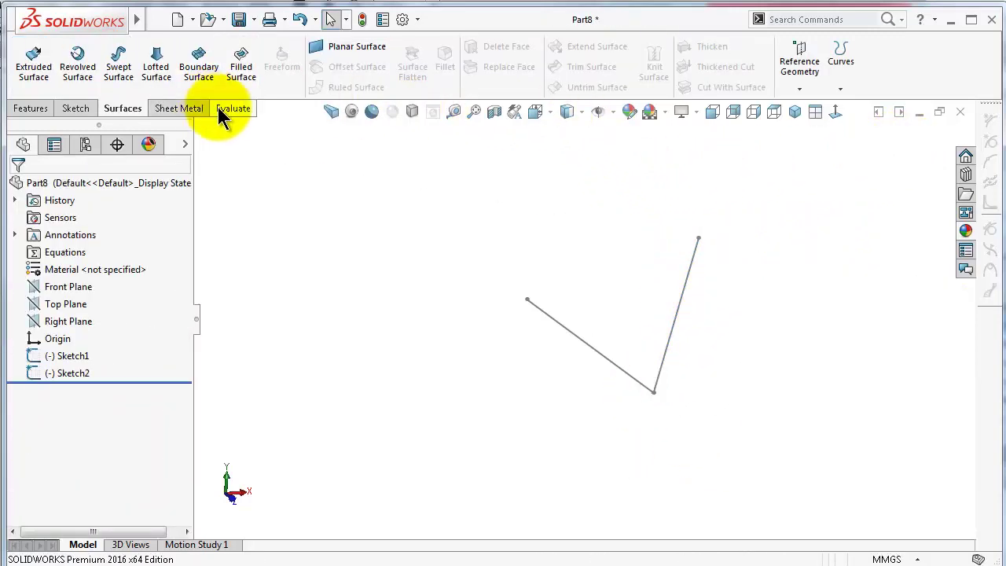
# Create a swept flange with the slanted line as profile and the Top Plane line as path, 1 mm thick with a 2 mm bend radius.
pyautogui.click(177, 109)
pyautogui.click(715, 63)
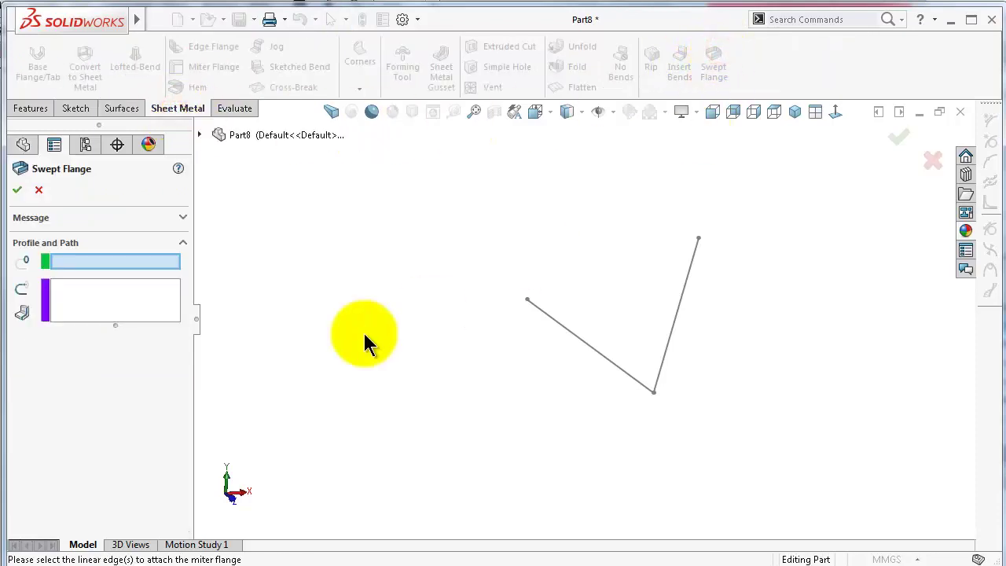
pyautogui.click(696, 253)
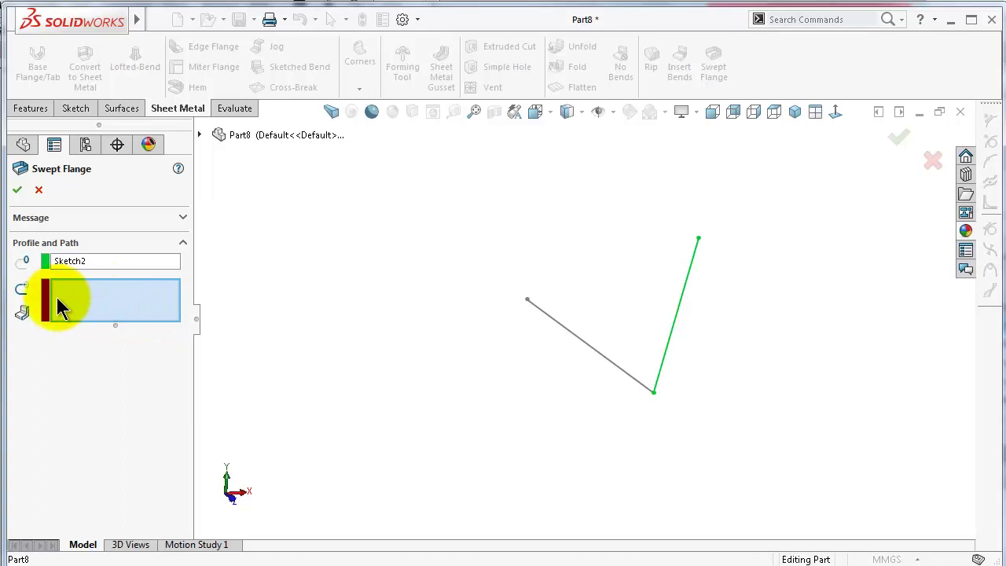
pyautogui.click(584, 341)
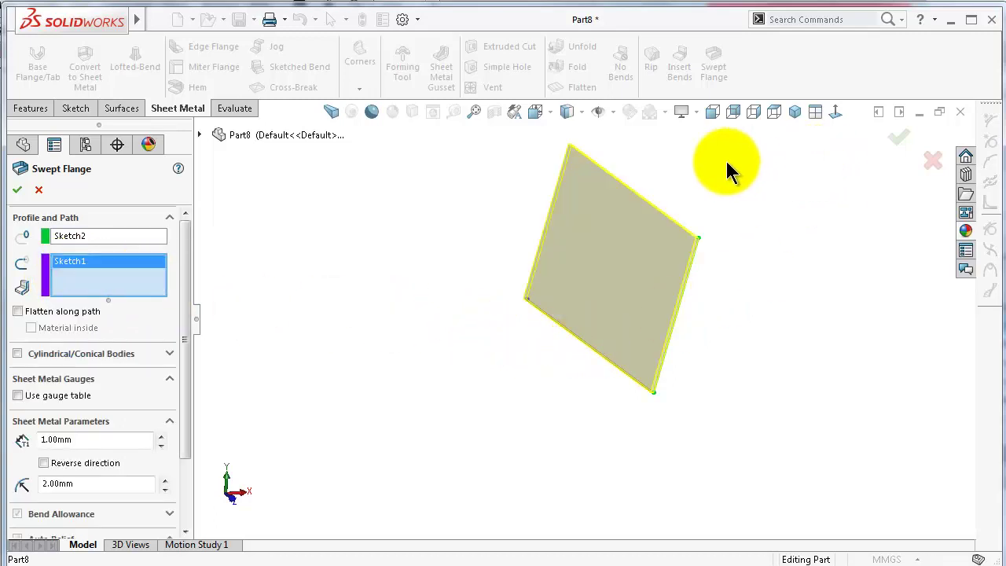
pyautogui.moveTo(186, 246); pyautogui.dragTo(185, 338)
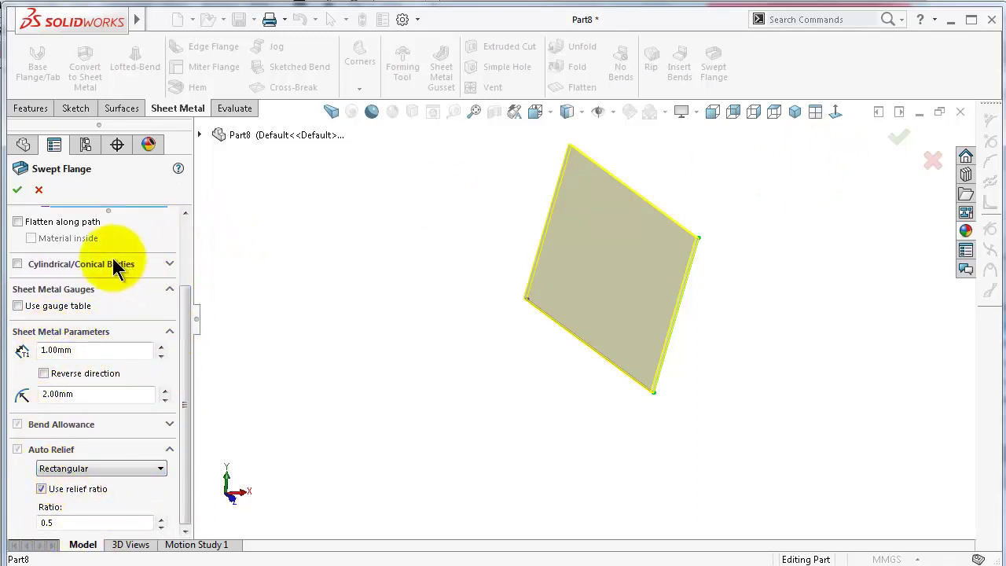
pyautogui.moveTo(187, 330); pyautogui.dragTo(192, 267)
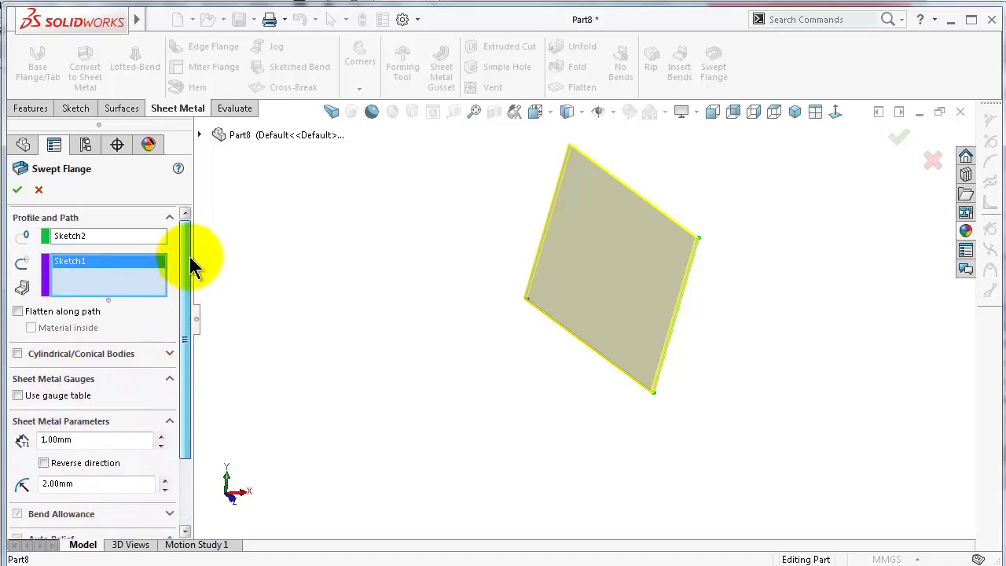
pyautogui.click(17, 191)
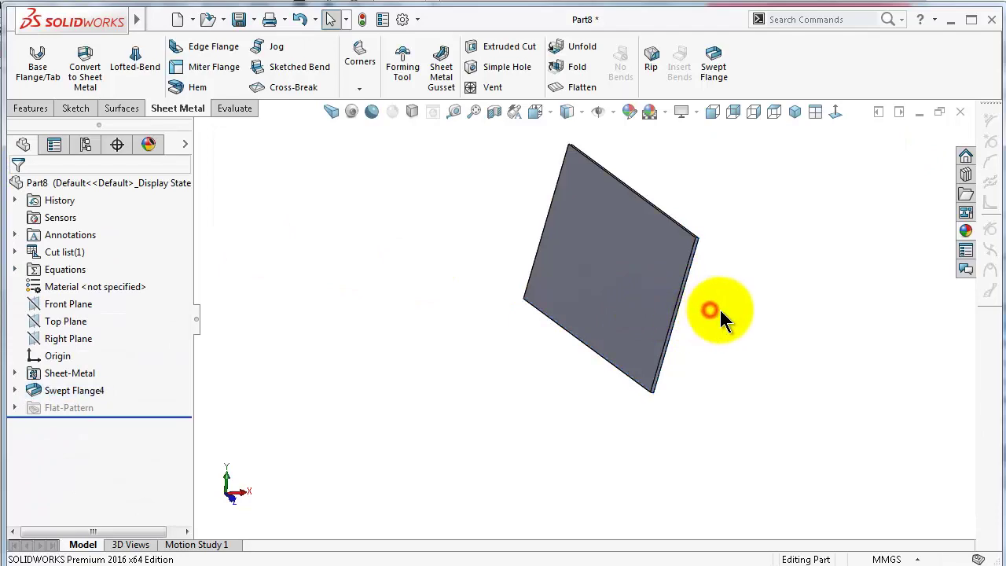
pyautogui.moveTo(720, 310); pyautogui.dragTo(719, 305, button='middle')
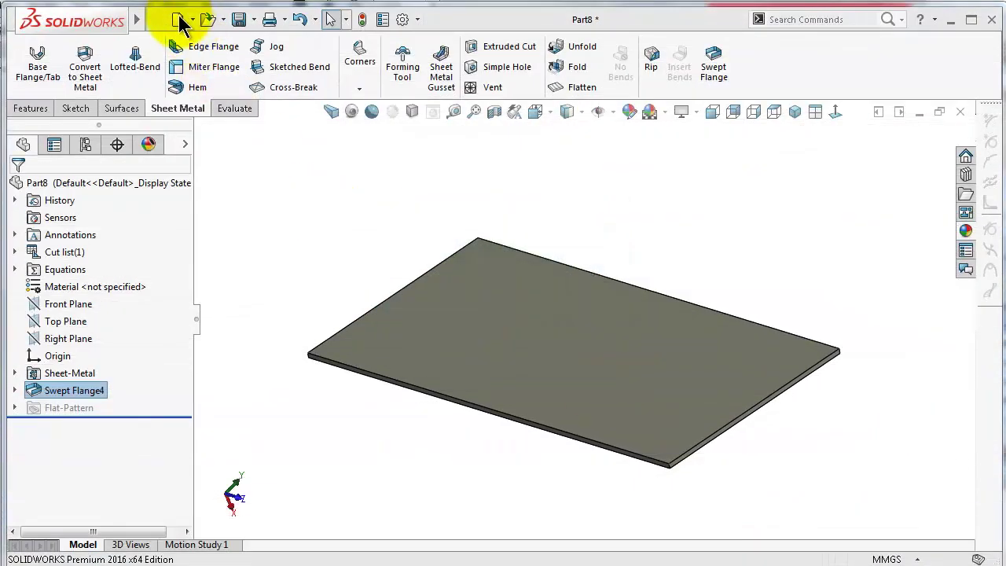
# In a new part, sketch a center rectangle about 235 by 146 mm around the origin on the Top Plane.
pyautogui.click(177, 21)
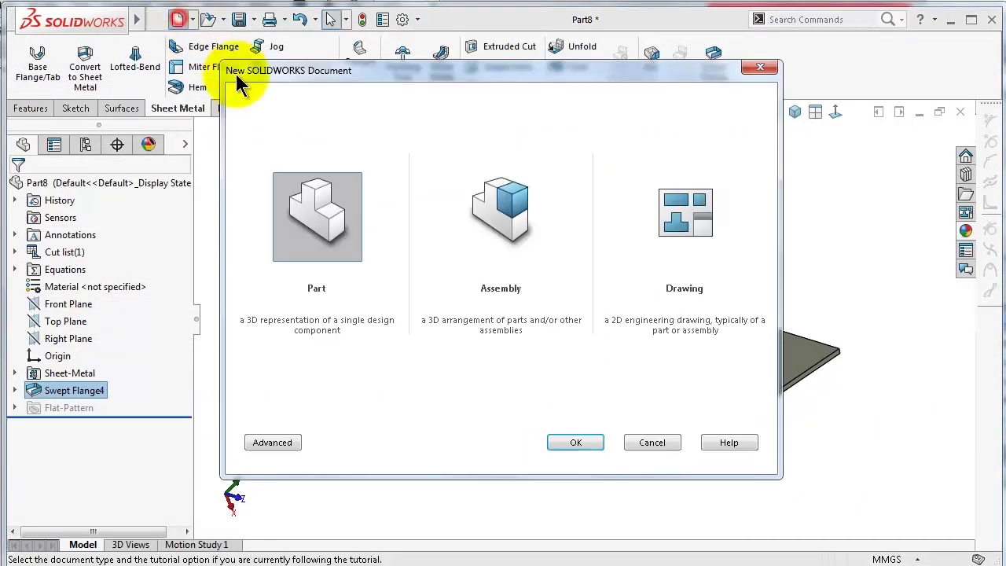
pyautogui.click(573, 441)
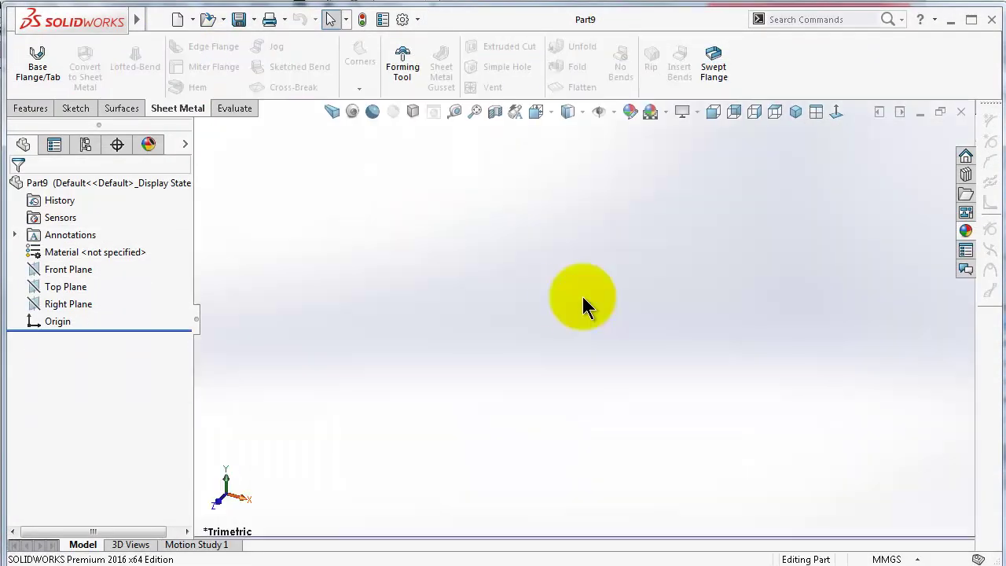
pyautogui.click(69, 288)
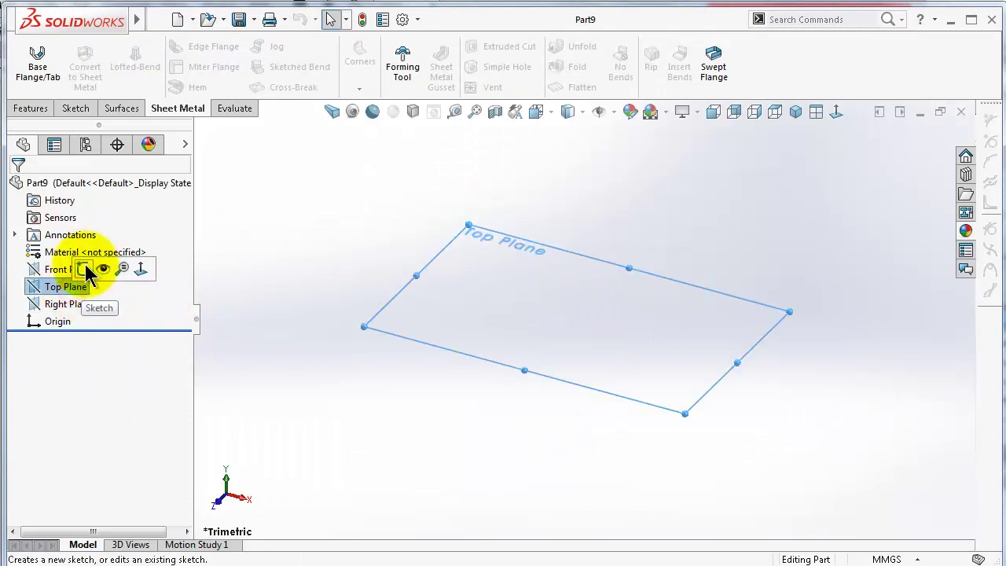
pyautogui.click(85, 271)
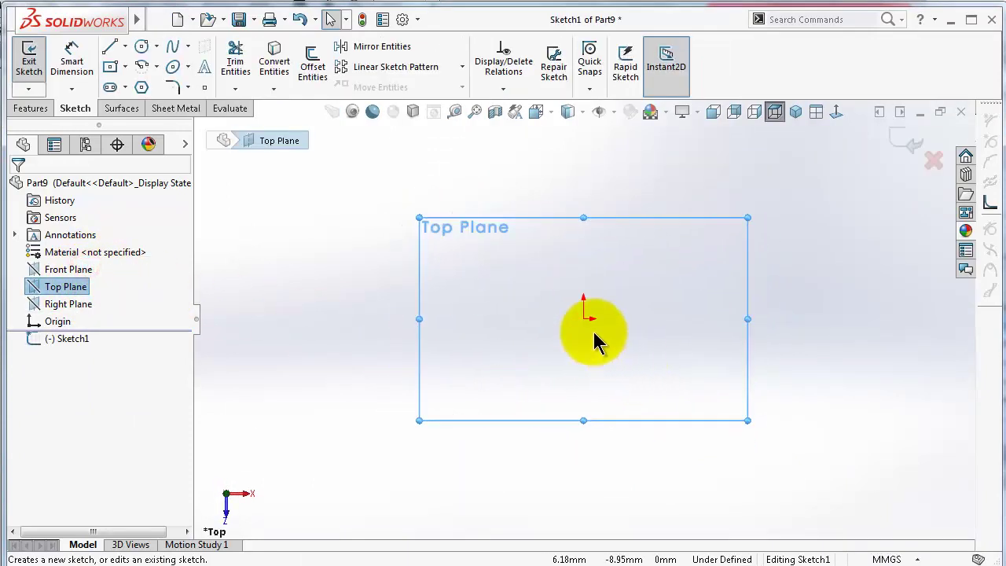
pyautogui.click(111, 67)
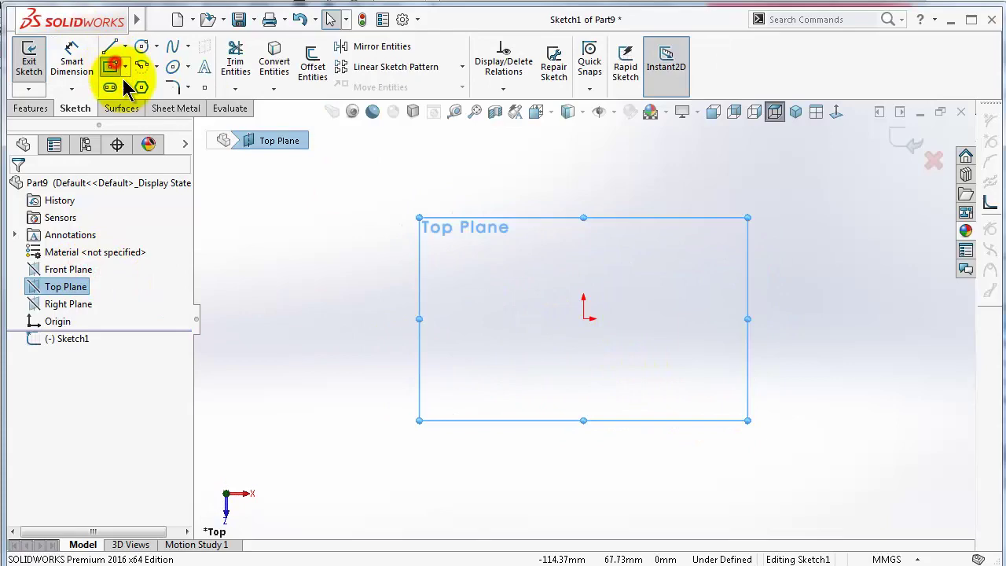
pyautogui.click(581, 318)
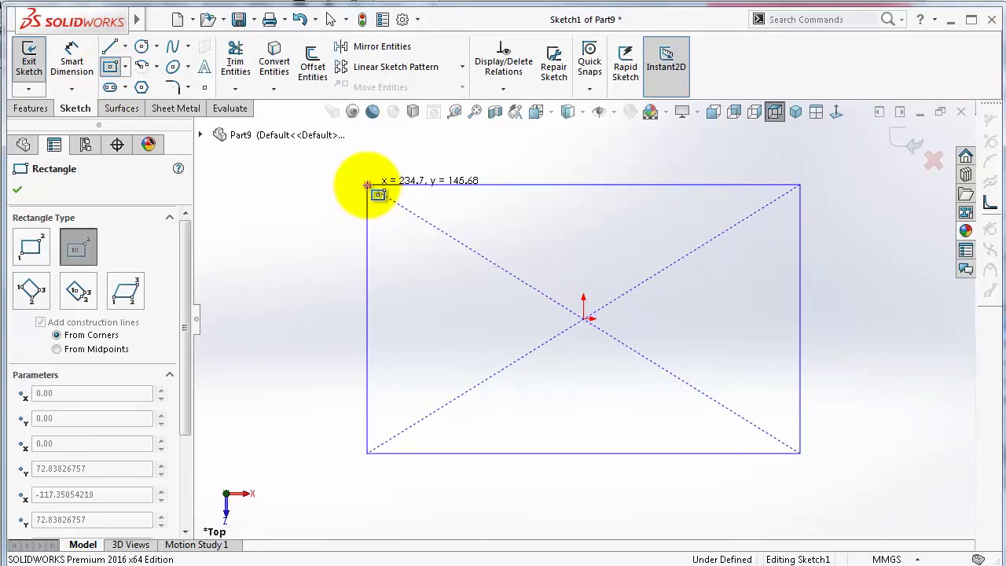
pyautogui.click(367, 185)
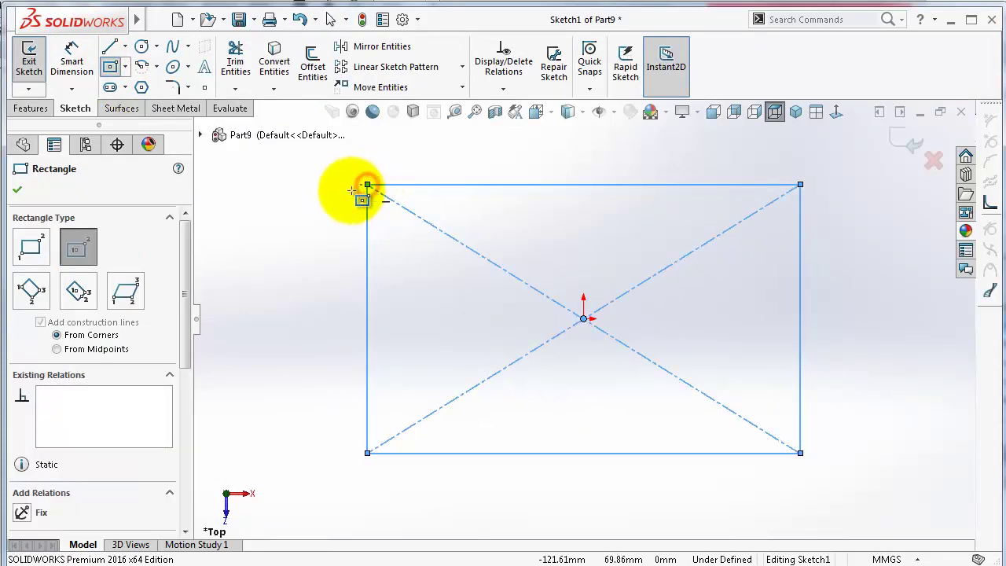
# Create a base flange from the rectangle with a thickness of 1 mm.
pyautogui.click(177, 107)
pyautogui.click(30, 53)
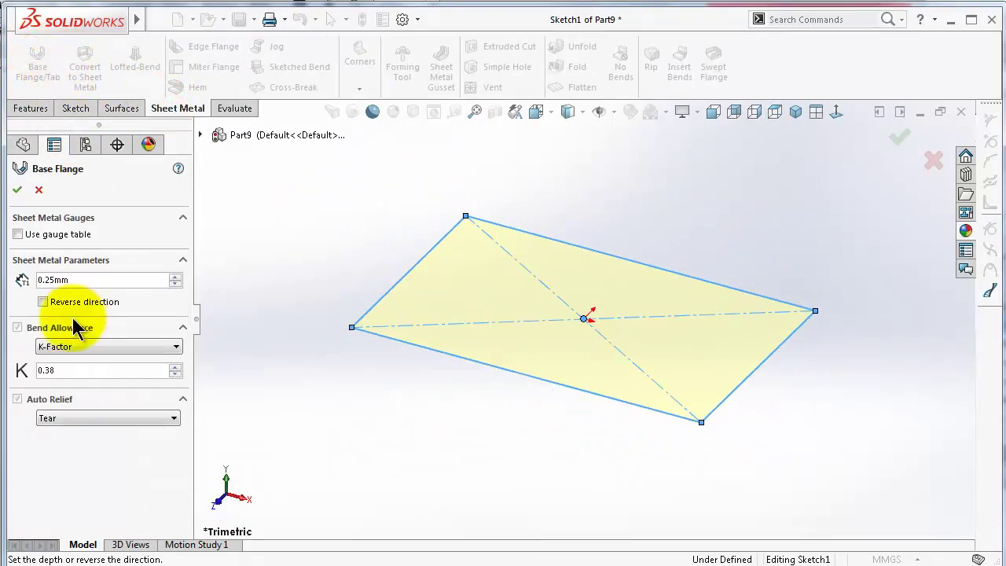
pyautogui.click(92, 280)
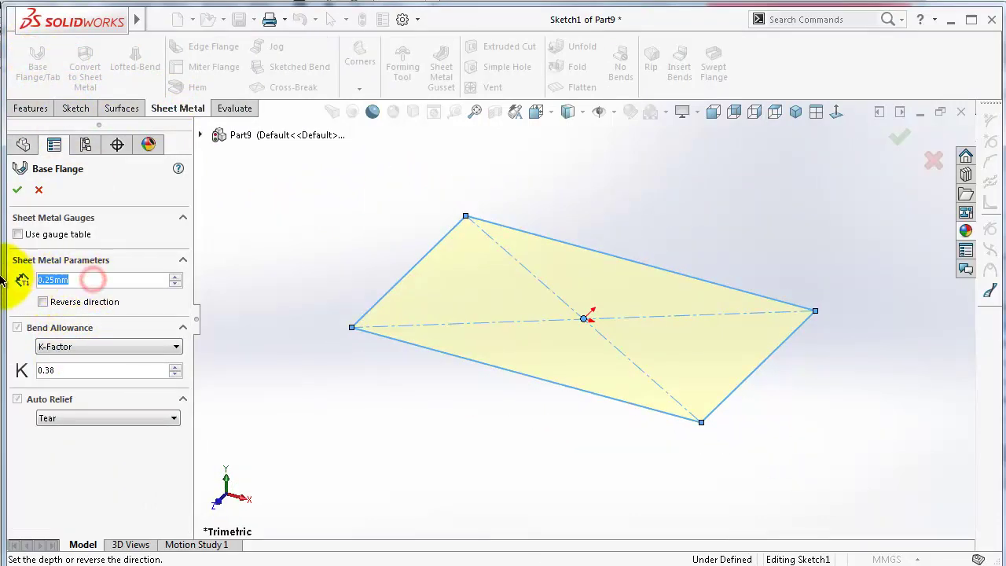
pyautogui.write('1')
pyautogui.click(23, 301)
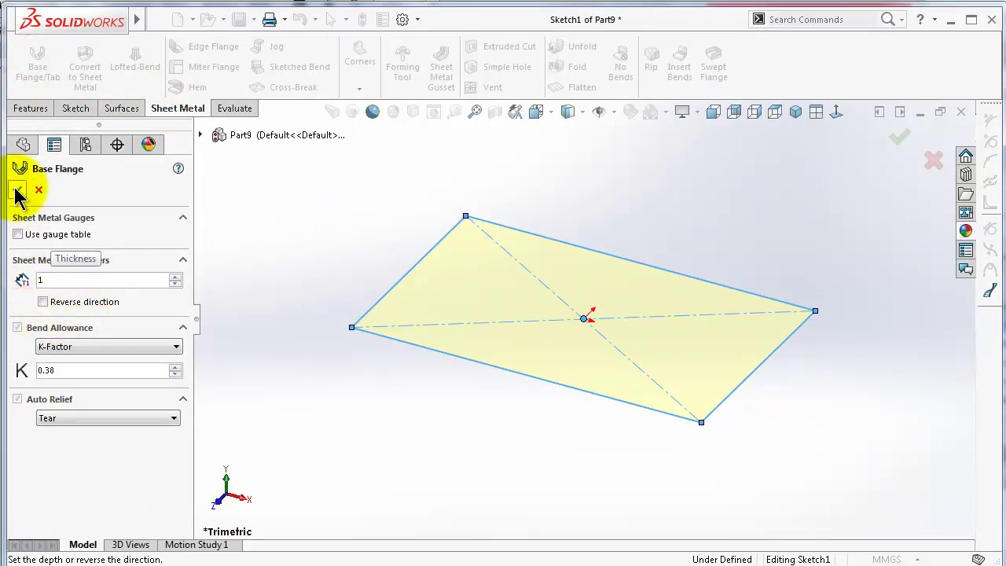
pyautogui.click(16, 190)
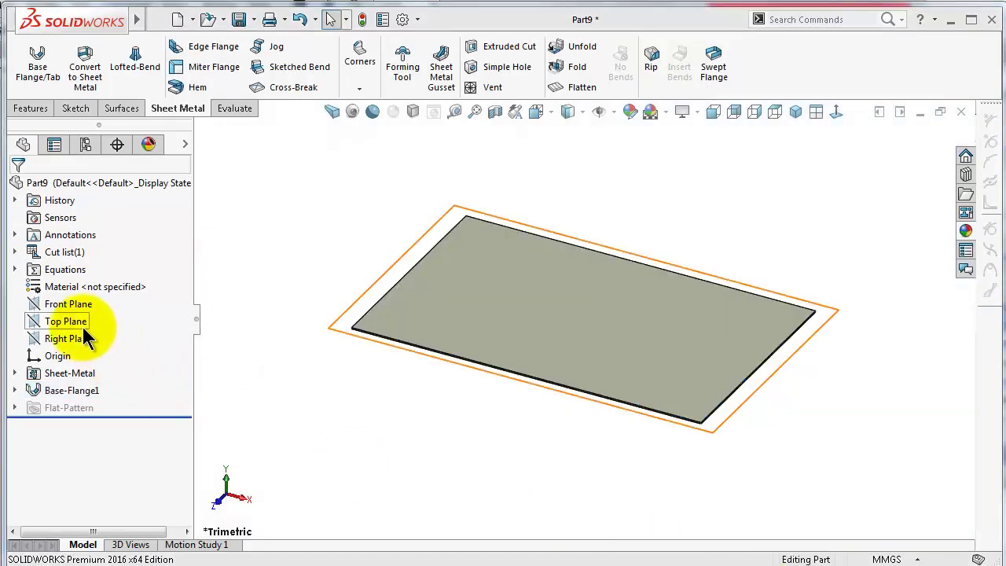
# On the Right Plane, sketch a vertical line about 37 mm up from the plate's front top edge and a 45° inward line about 24 mm long.
pyautogui.click(79, 339)
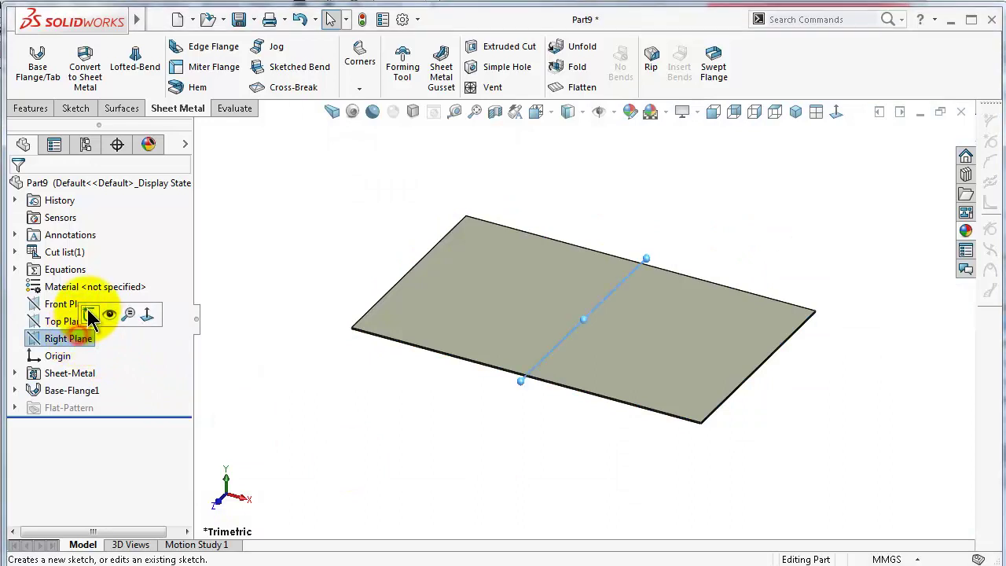
pyautogui.click(88, 314)
pyautogui.click(836, 113)
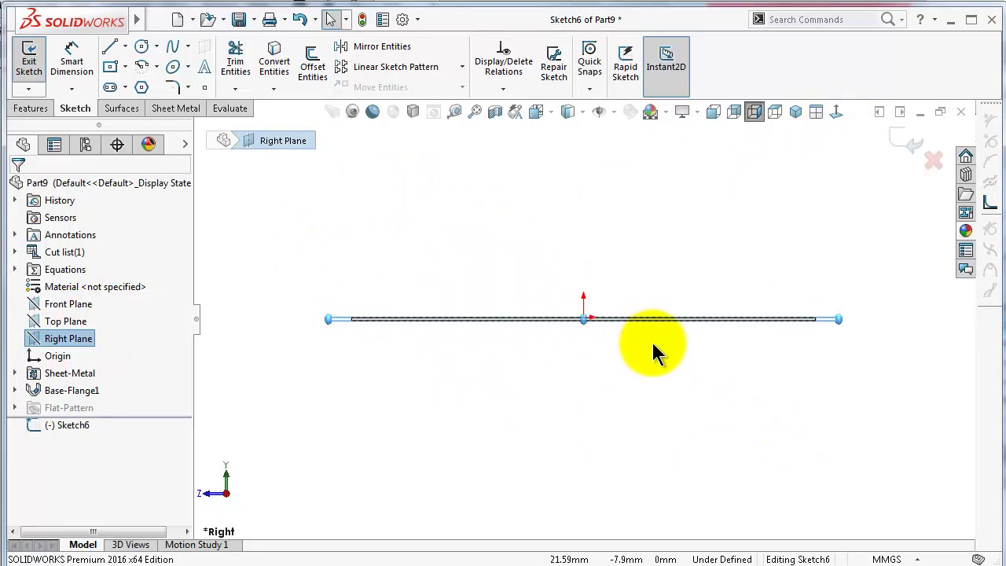
pyautogui.click(110, 45)
pyautogui.scroll(-2, 349, 271)
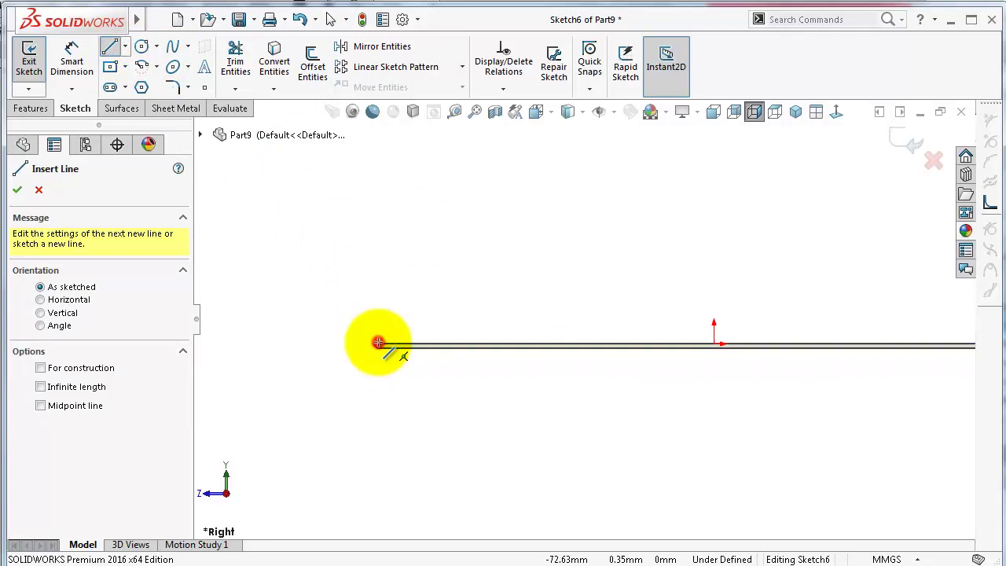
pyautogui.moveTo(378, 343); pyautogui.dragTo(368, 175)
pyautogui.click(375, 172)
pyautogui.scroll(2, 451, 169)
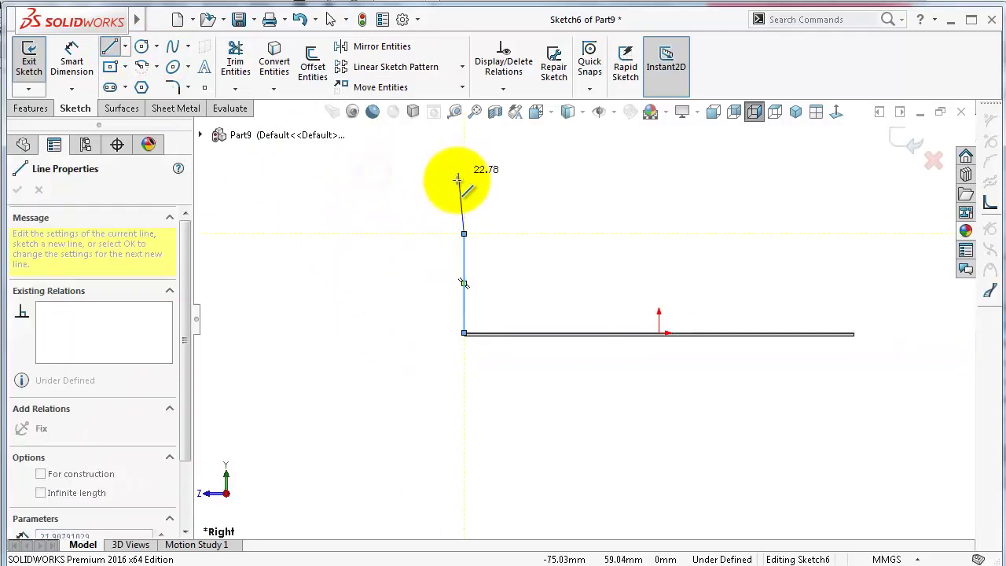
pyautogui.click(509, 188)
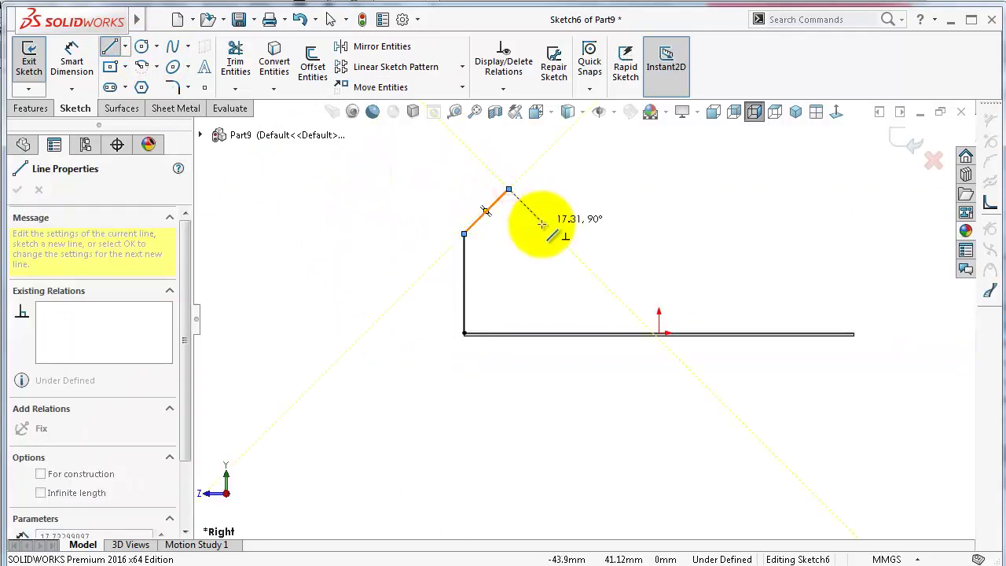
pyautogui.doubleClick(542, 225)
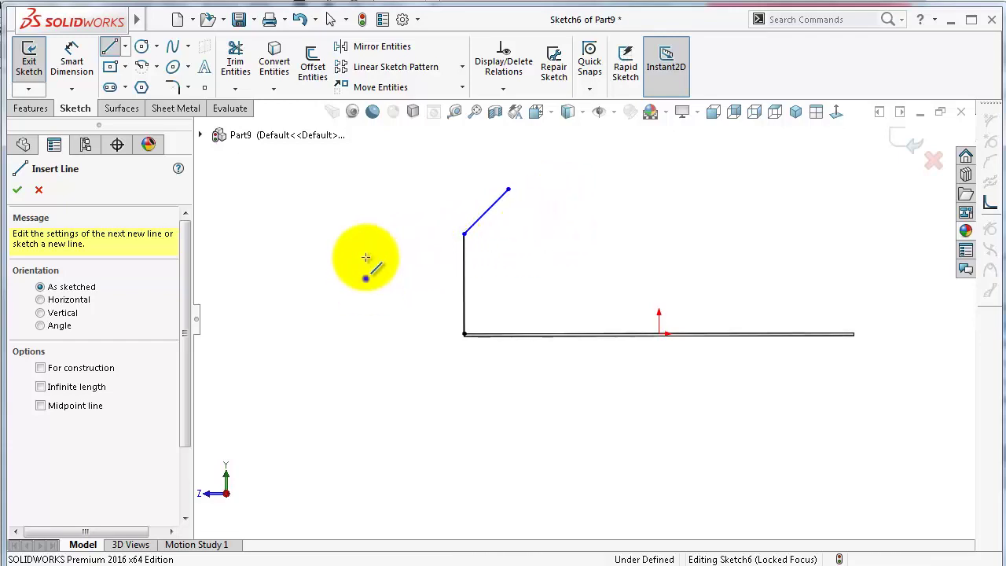
# Dimension the angle between the slanted line and the vertical line as 135°.
pyautogui.click(365, 278)
pyautogui.click(497, 210)
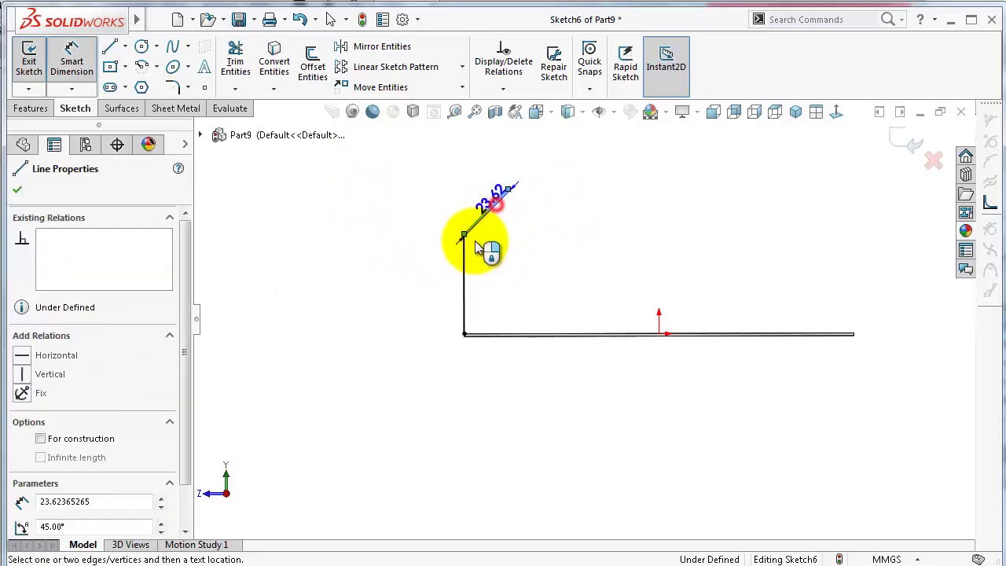
pyautogui.click(464, 247)
pyautogui.click(493, 260)
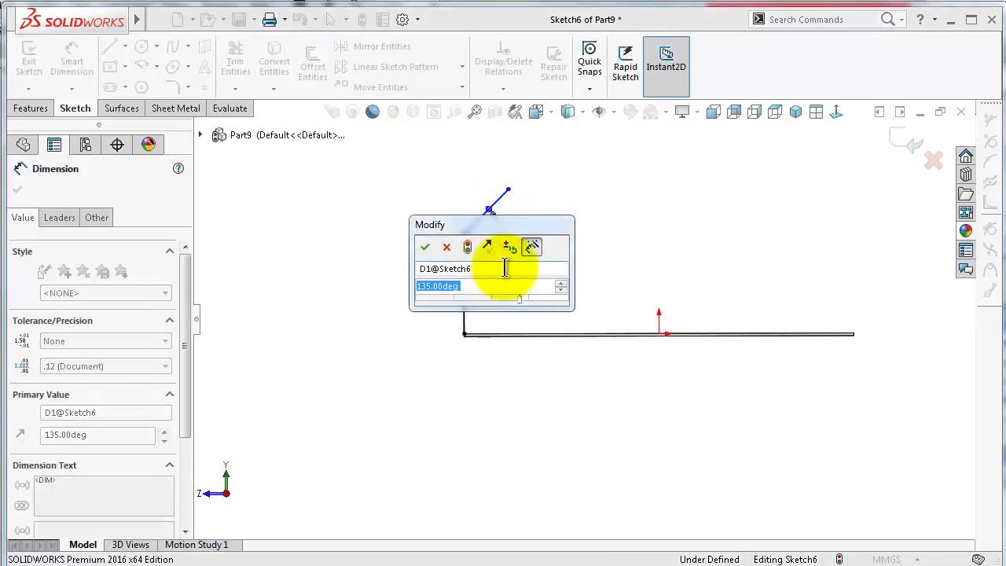
pyautogui.write('135')
pyautogui.press('Return')
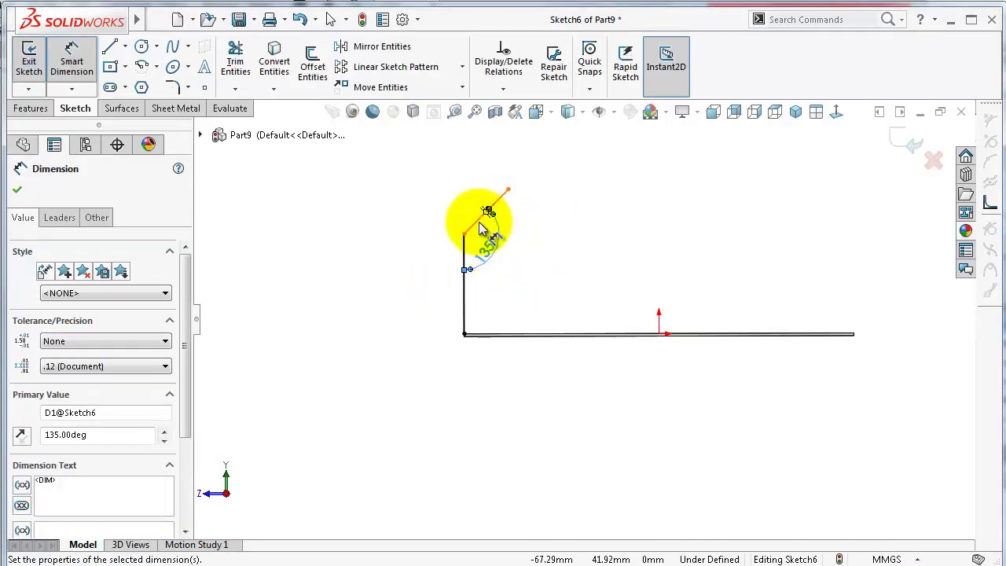
# Dimension the horizontal width of the slanted line as 15 mm.
pyautogui.click(479, 219)
pyautogui.click(474, 198)
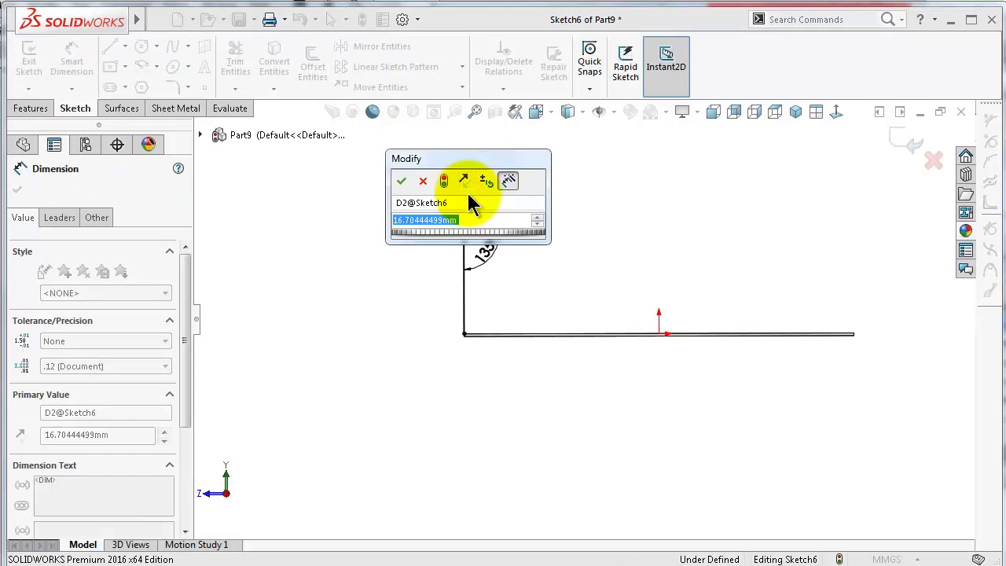
pyautogui.write('15')
pyautogui.press('Return')
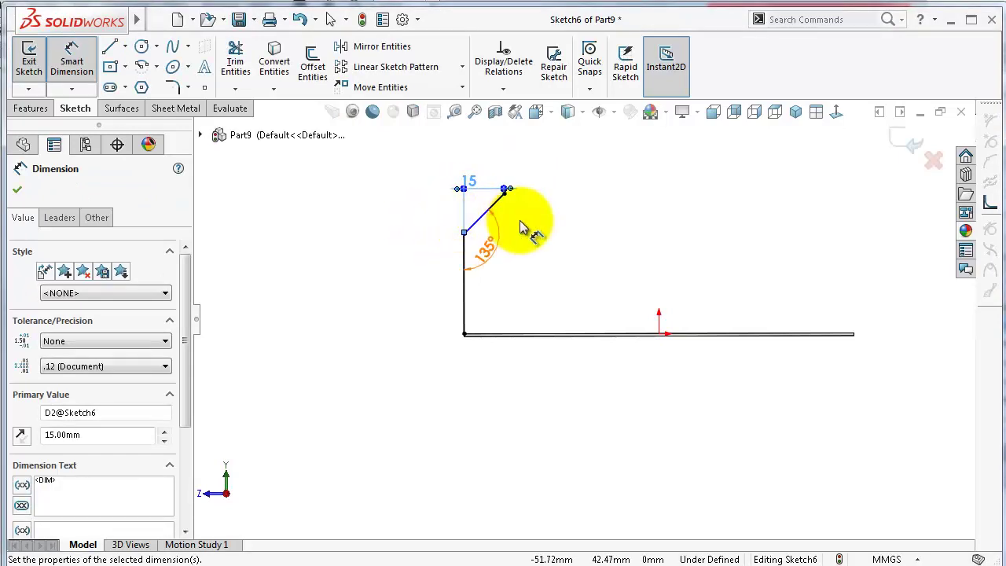
pyautogui.scroll(-2, 520, 221)
pyautogui.click(557, 212)
# Dimension the vertical line's length as 35 mm.
pyautogui.scroll(-2, 510, 219)
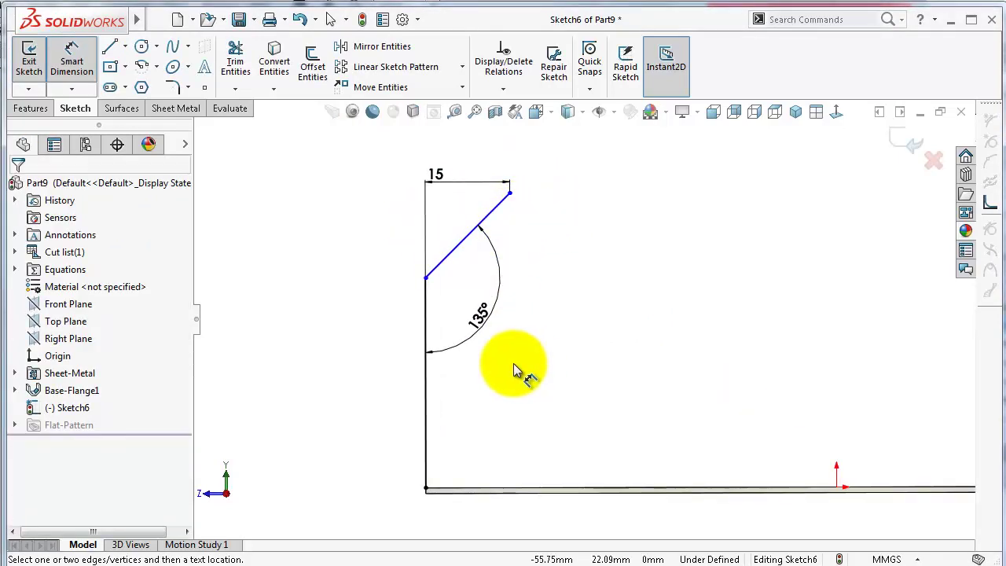
pyautogui.click(426, 295)
pyautogui.click(324, 306)
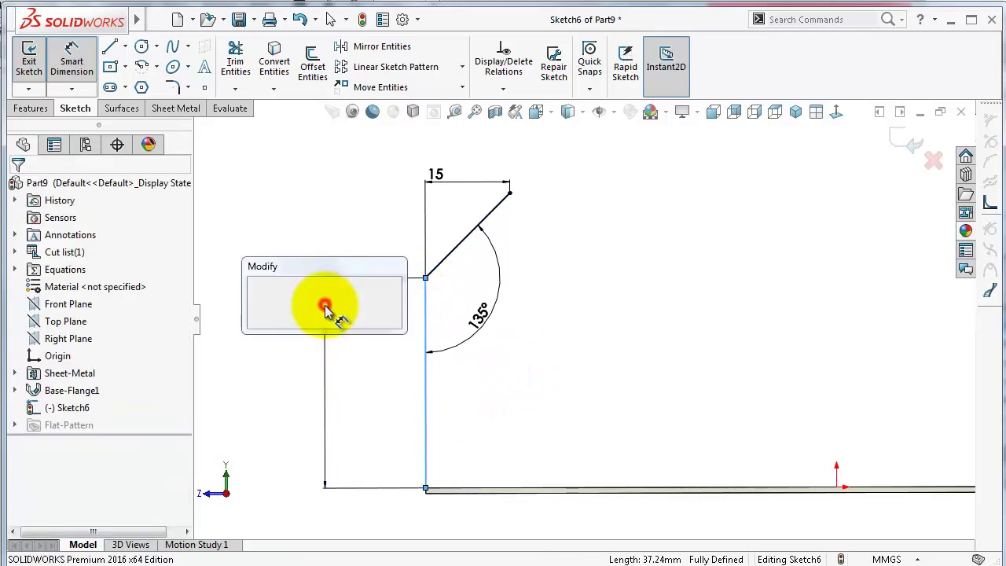
pyautogui.write('35')
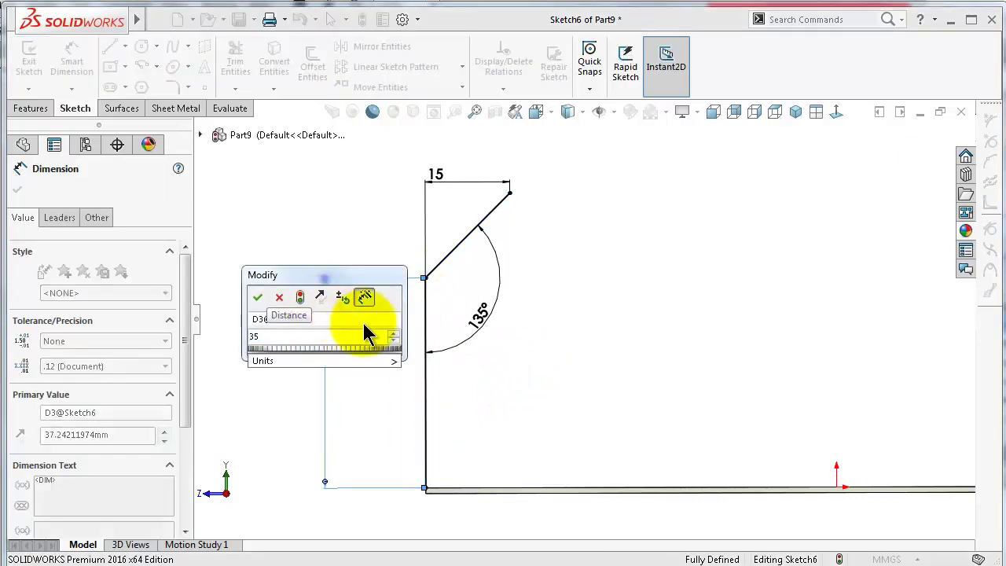
pyautogui.press('Return')
# Try to create a swept flange with the two-line profile along all four top edges of the base flange, using a 2 mm bend radius.
pyautogui.moveTo(386, 339); pyautogui.dragTo(528, 345, button='middle')
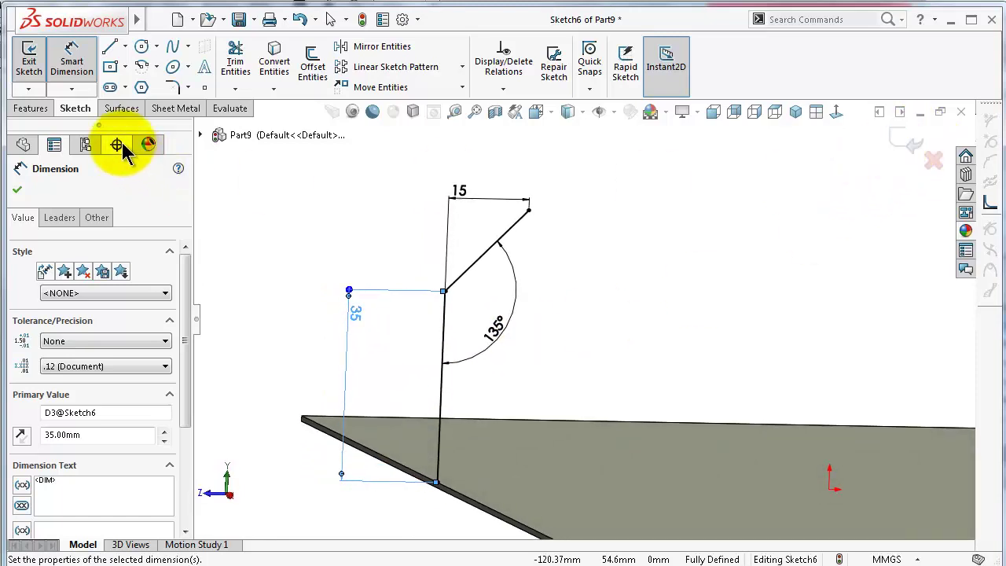
pyautogui.click(179, 108)
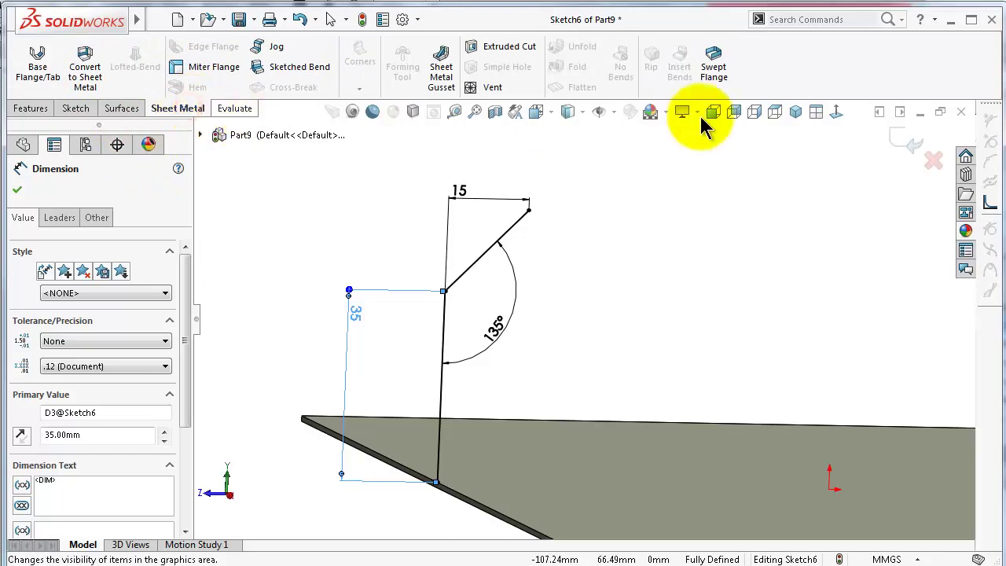
pyautogui.click(713, 64)
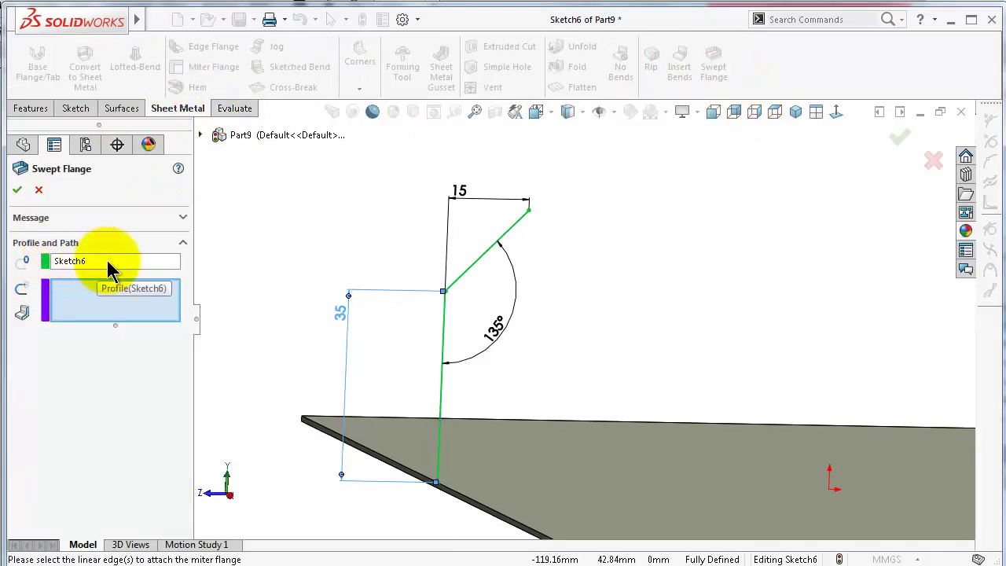
pyautogui.press('Down')
pyautogui.press('Down')
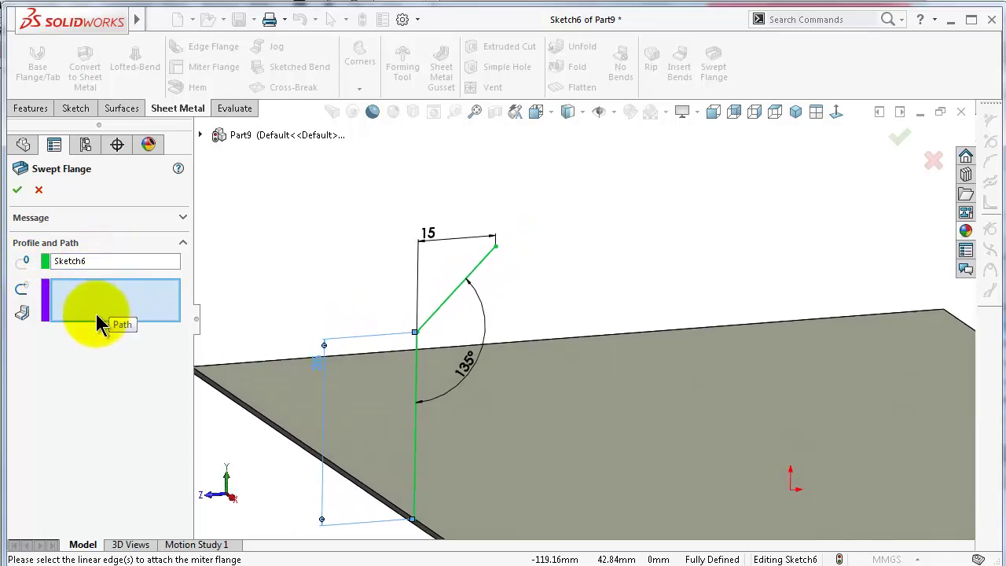
pyautogui.press('z')
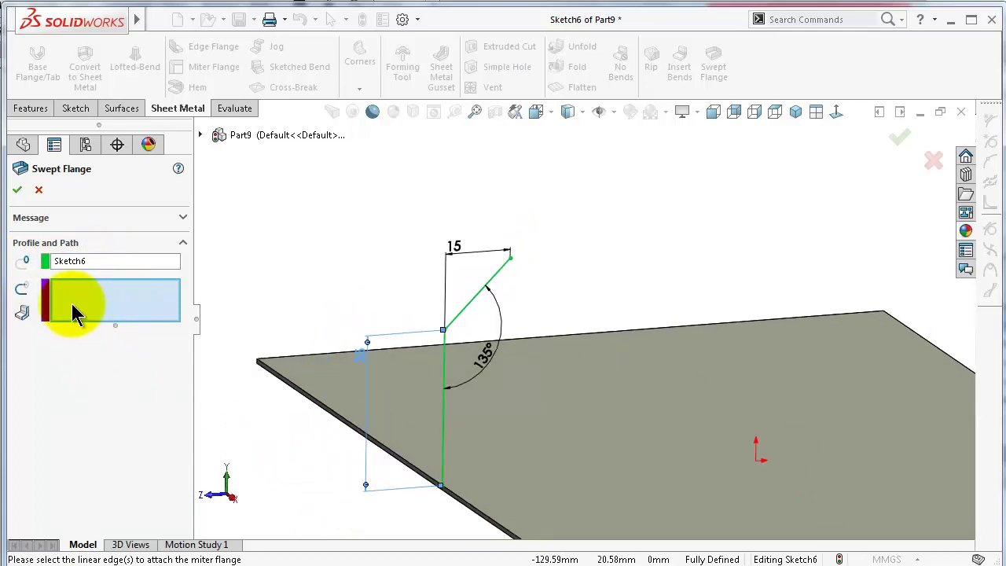
pyautogui.click(348, 424)
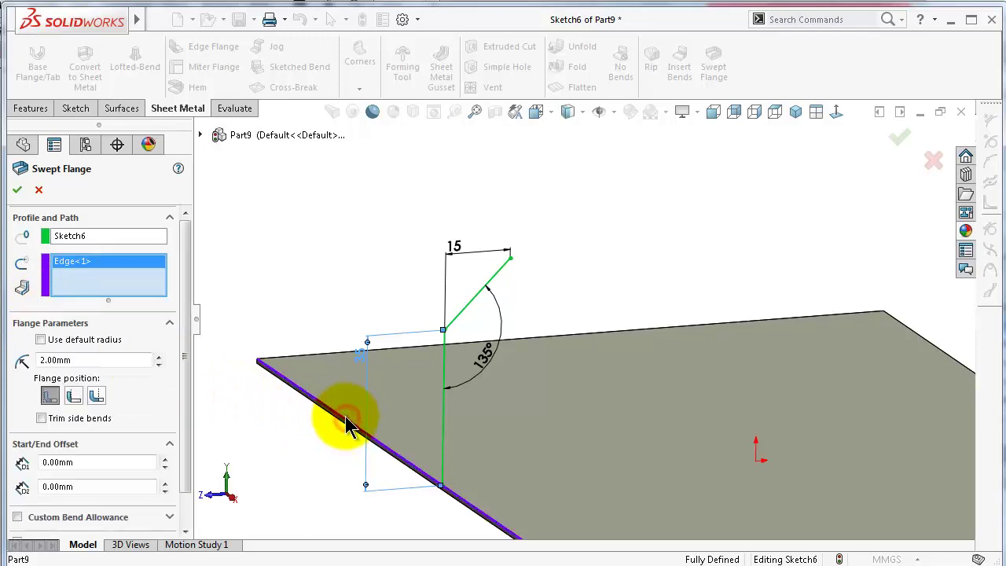
pyautogui.click(321, 355)
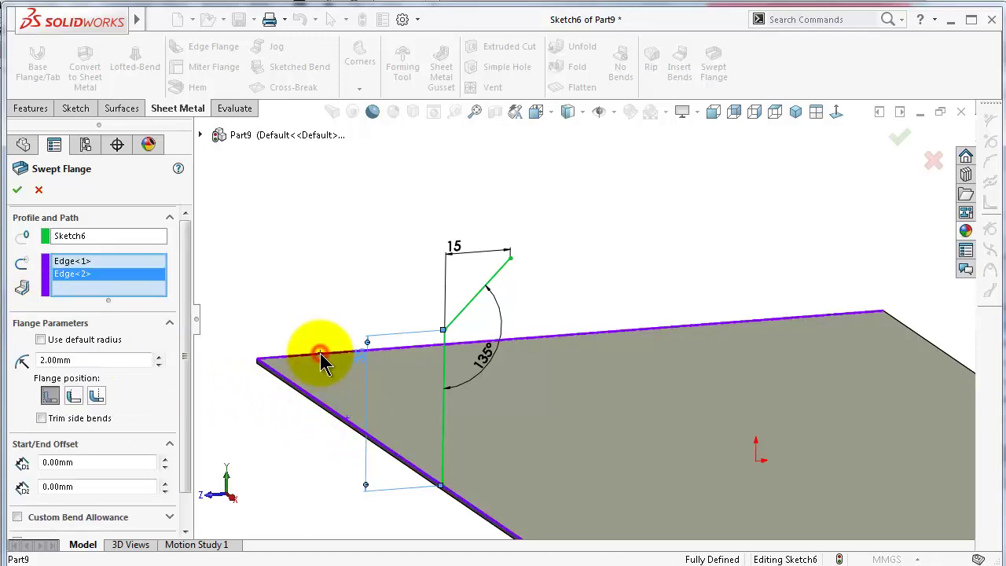
pyautogui.click(893, 324)
pyautogui.press('f')
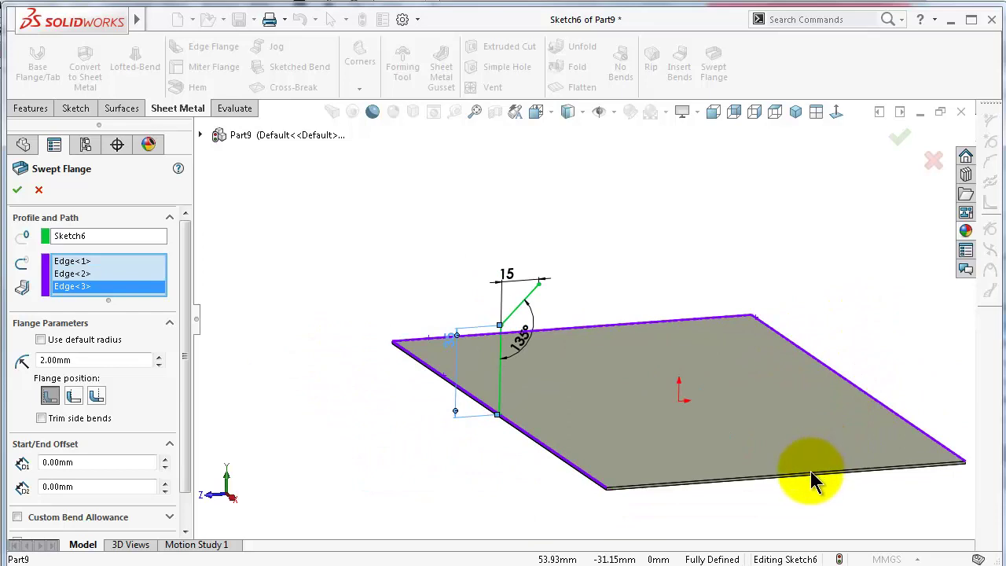
pyautogui.click(810, 473)
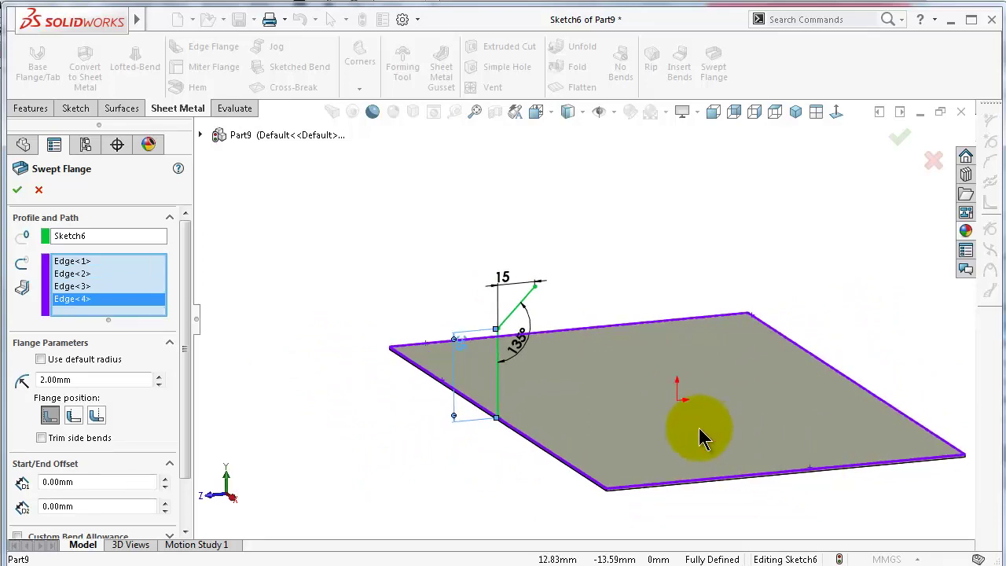
pyautogui.scroll(-1, 515, 378)
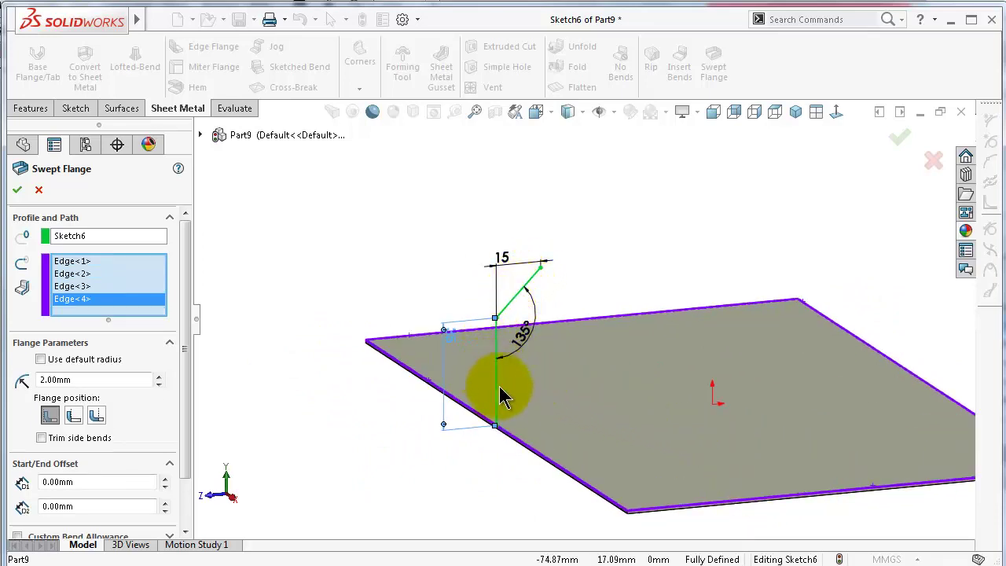
pyautogui.scroll(-2, 633, 521)
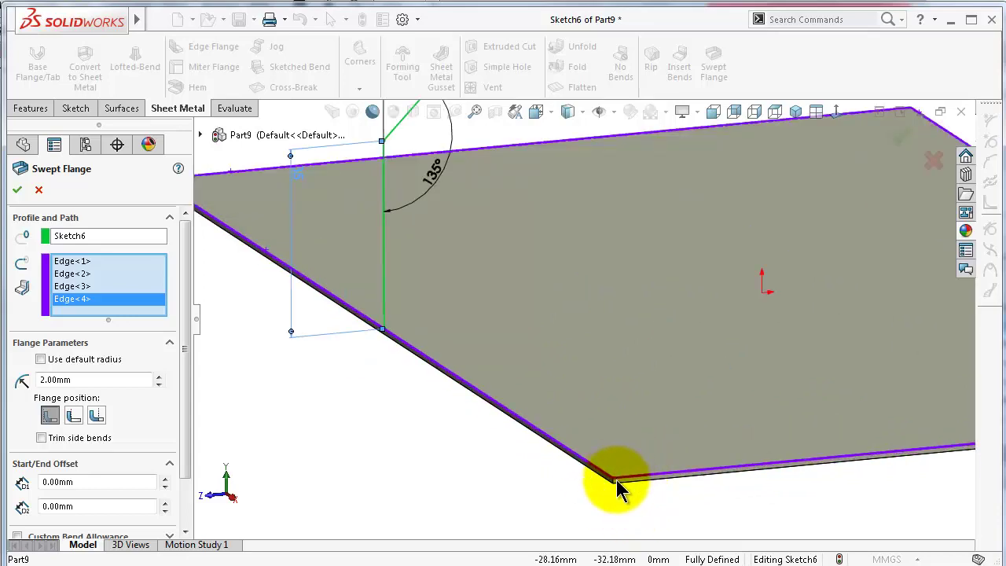
pyautogui.scroll(-1, 616, 480)
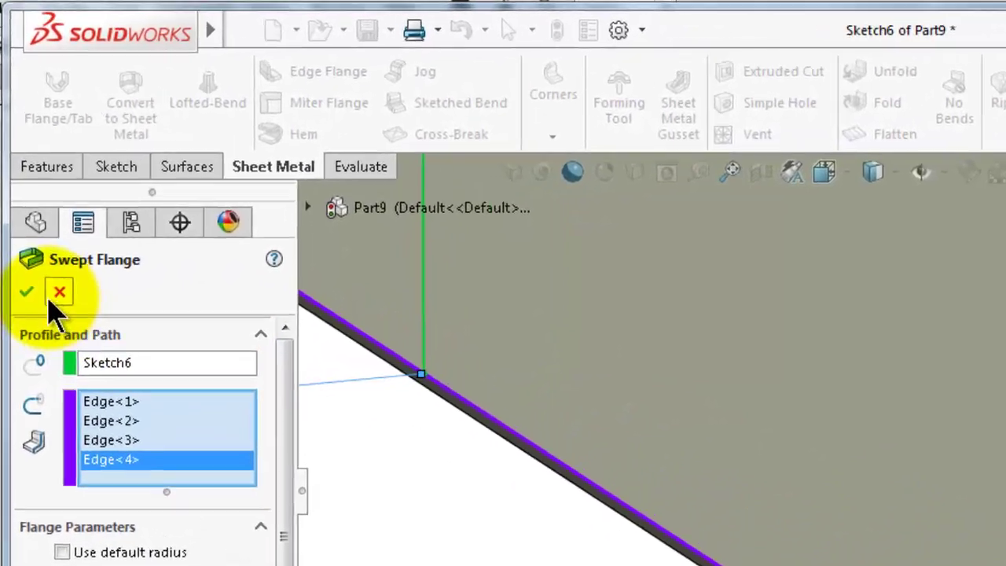
pyautogui.click(16, 190)
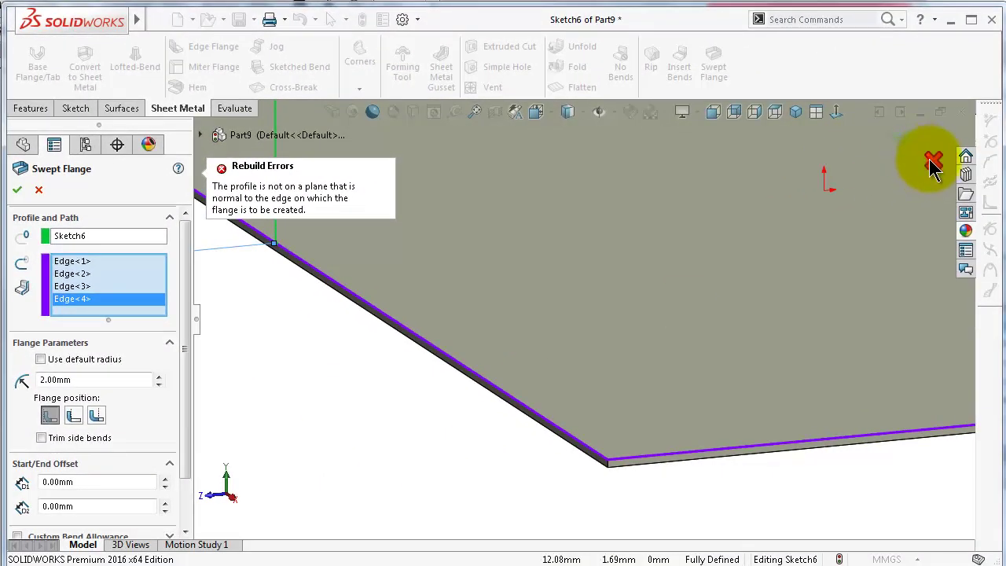
pyautogui.click(933, 161)
# Exit the profile sketch while keeping its changes.
pyautogui.click(931, 160)
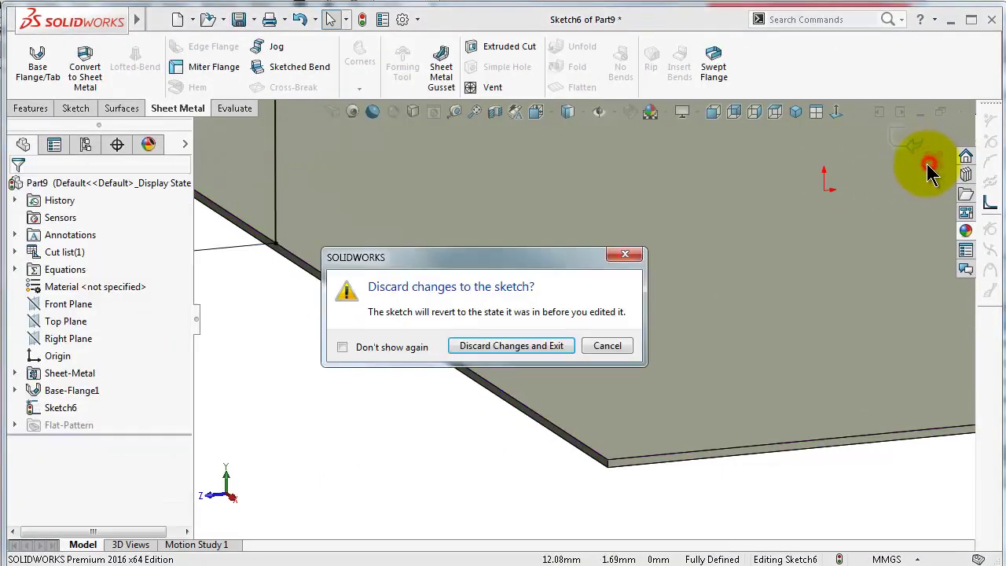
pyautogui.click(631, 346)
pyautogui.click(898, 142)
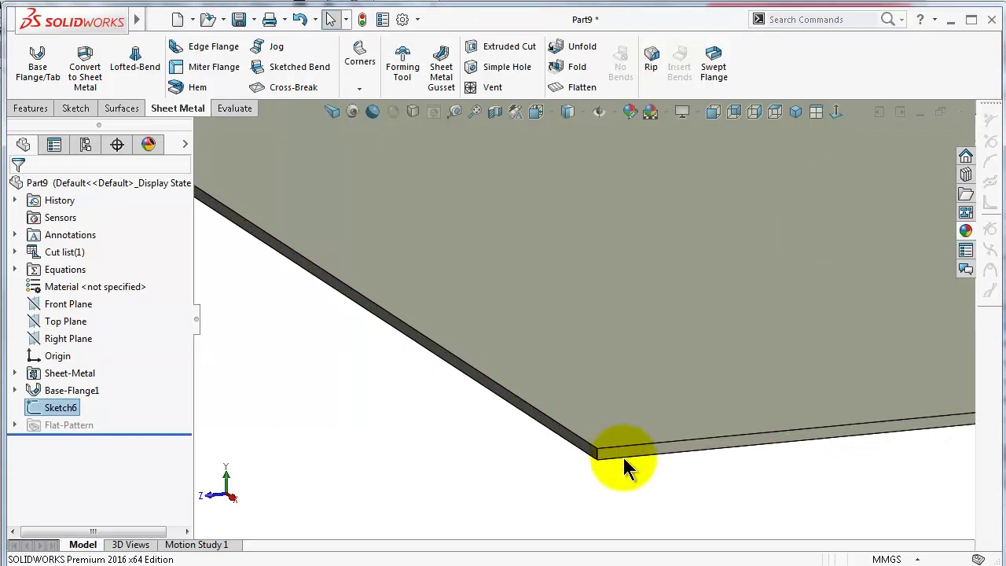
# Start a sketch on the base flange's front end face and convert both lines of the existing two-line profile into it.
pyautogui.scroll(3, 623, 457)
pyautogui.scroll(-3, 623, 399)
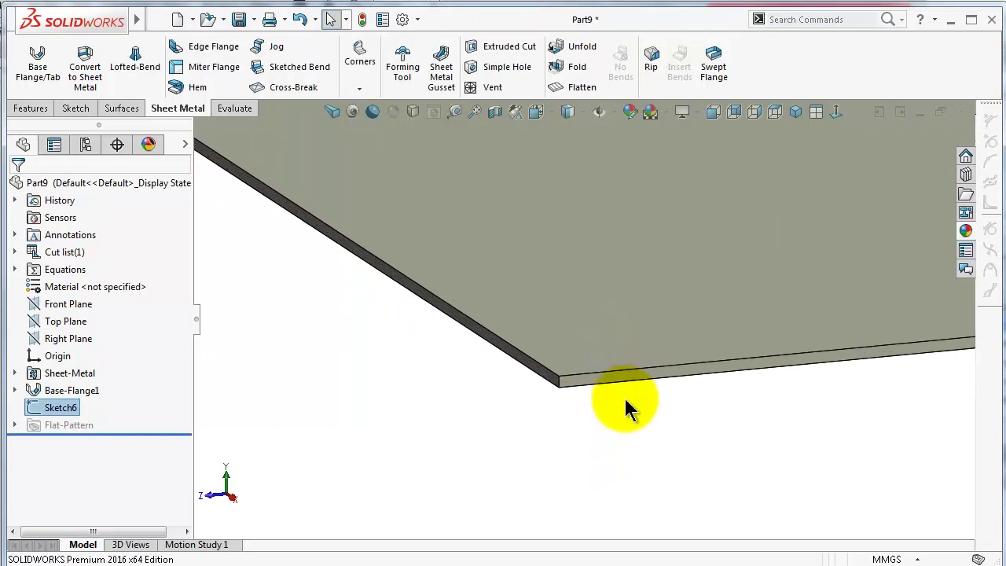
pyautogui.click(610, 380)
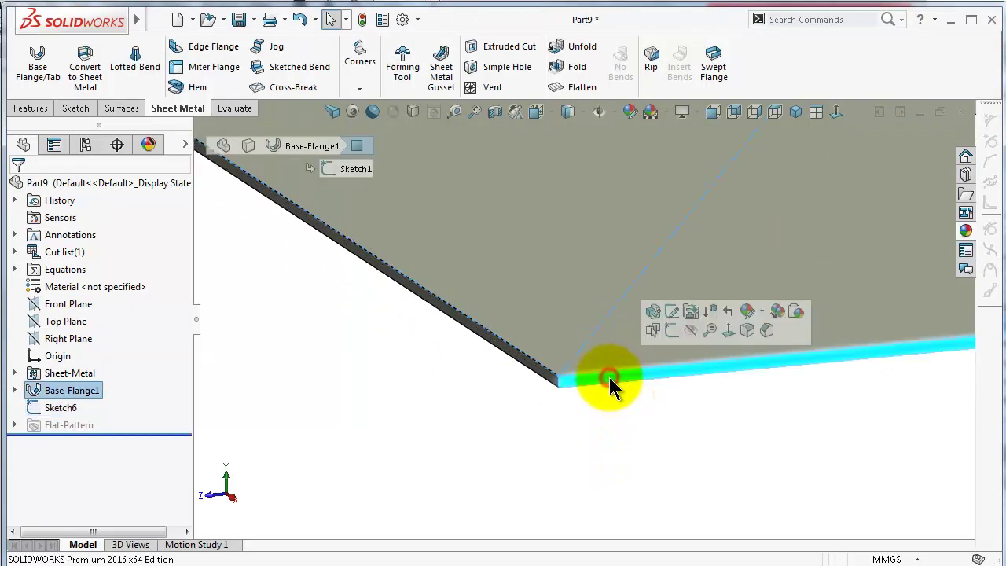
pyautogui.click(670, 331)
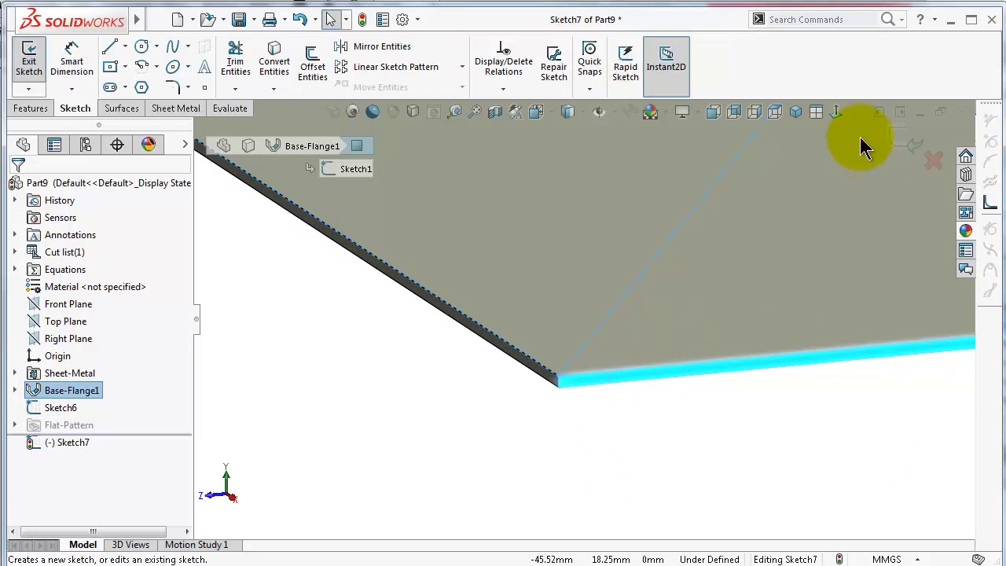
pyautogui.click(836, 111)
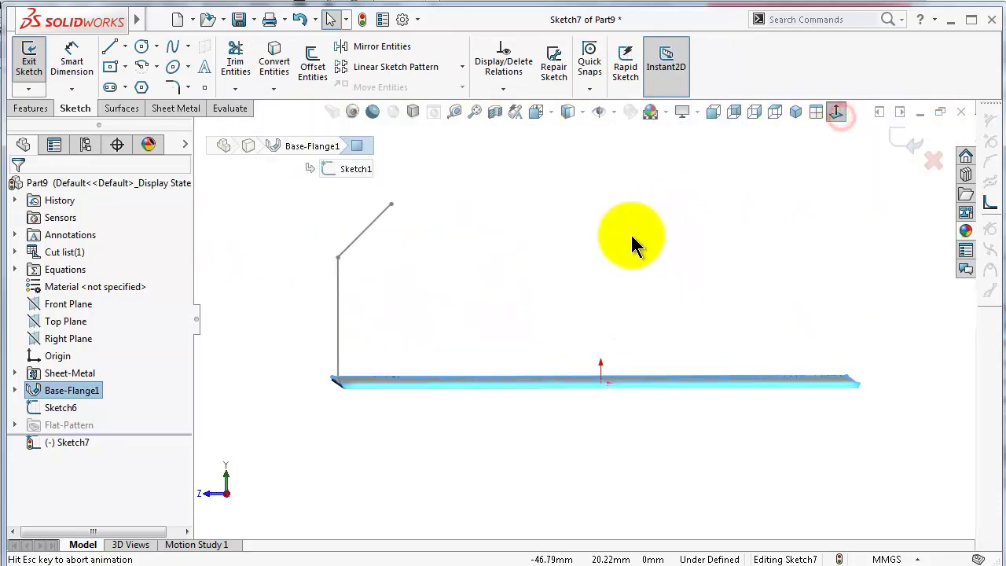
pyautogui.click(322, 220)
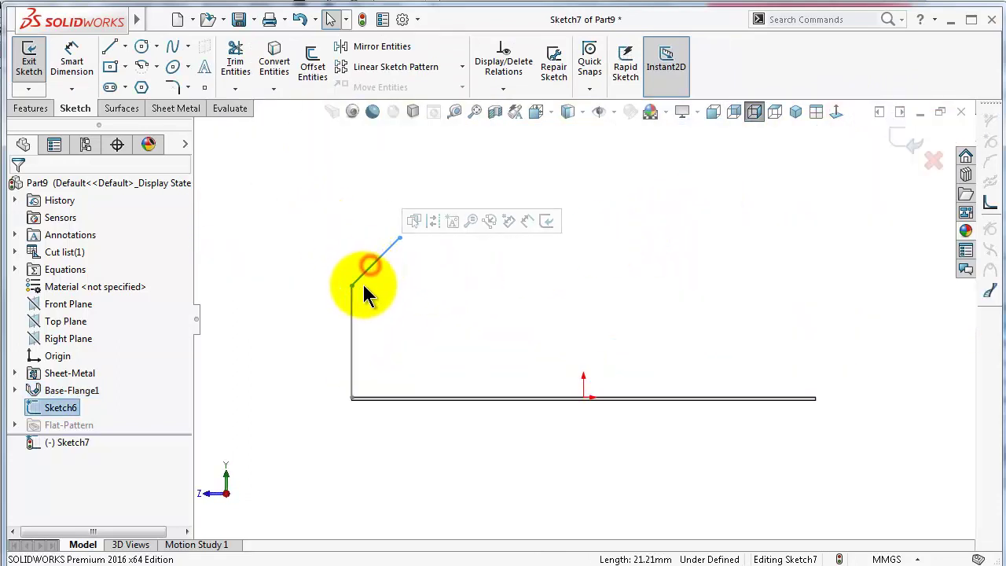
pyautogui.keyDown('ctrl'); pyautogui.click(352, 303); pyautogui.keyUp('ctrl')
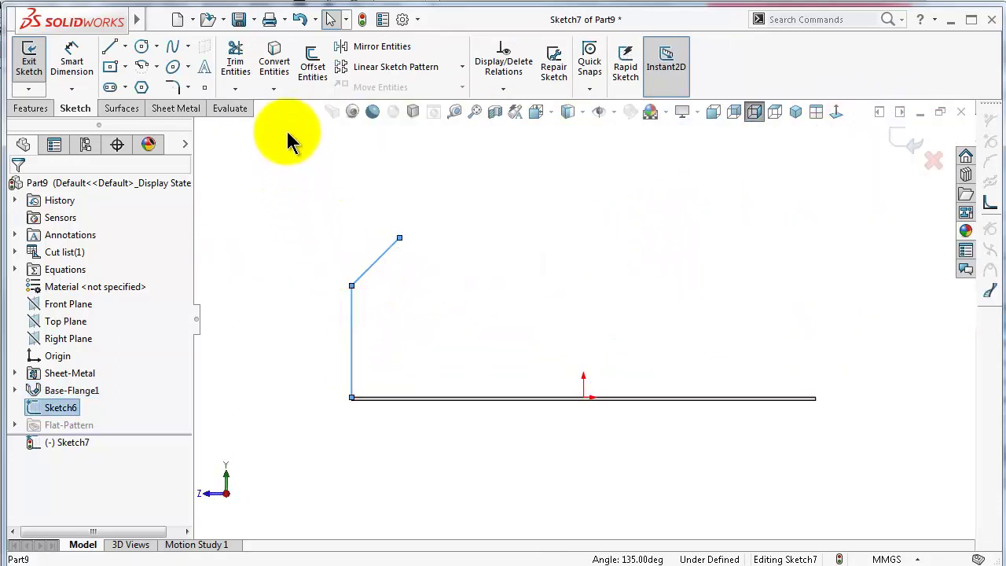
pyautogui.click(275, 63)
# Start a Swept Flange with the converted two-line profile, using all four top edges of the base flange as the path.
pyautogui.moveTo(292, 321)
pyautogui.mouseDown(button='middle')
pyautogui.moveTo(314, 352)
pyautogui.moveTo(299, 371)
pyautogui.mouseUp(button='middle')
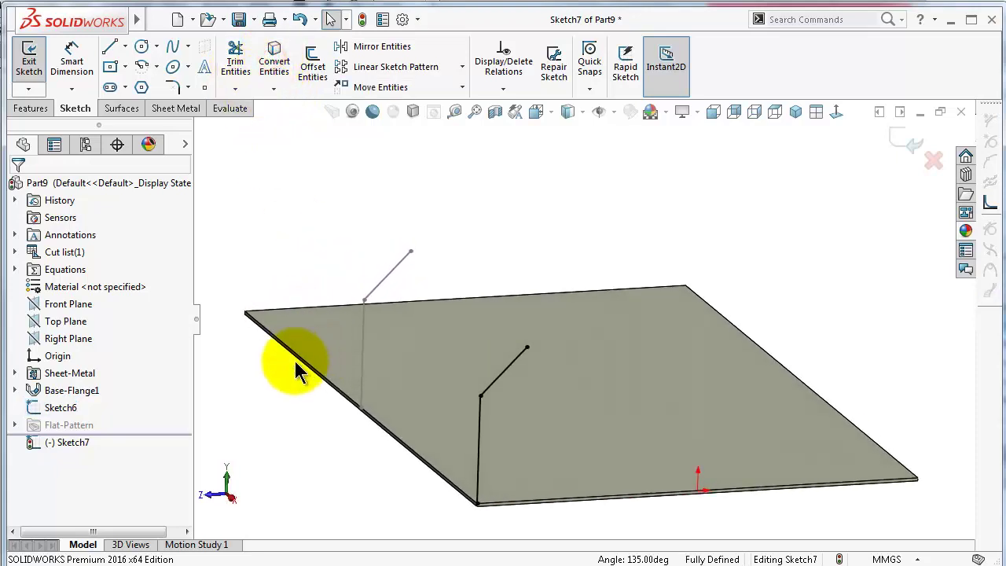
pyautogui.click(176, 110)
pyautogui.click(711, 71)
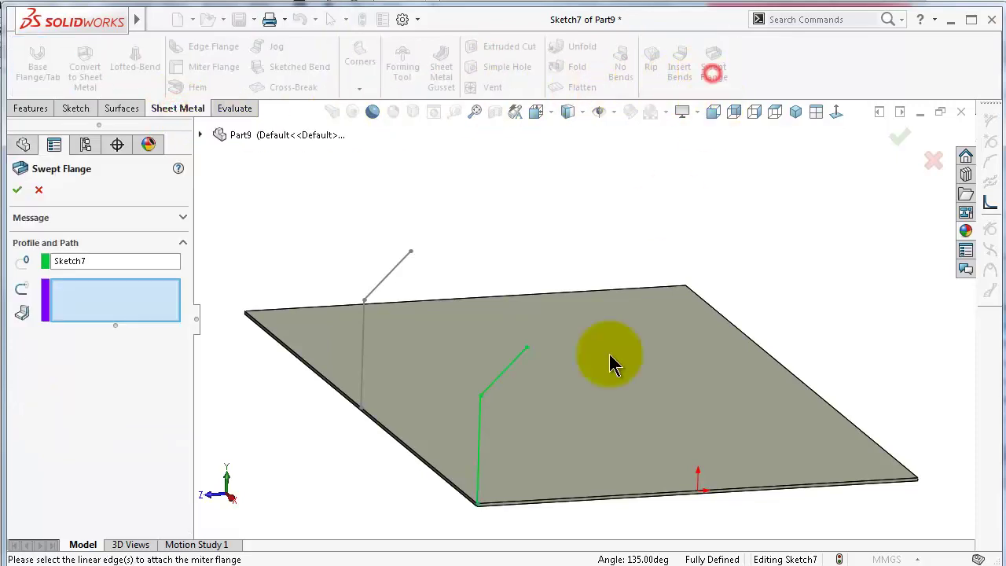
pyautogui.click(462, 495)
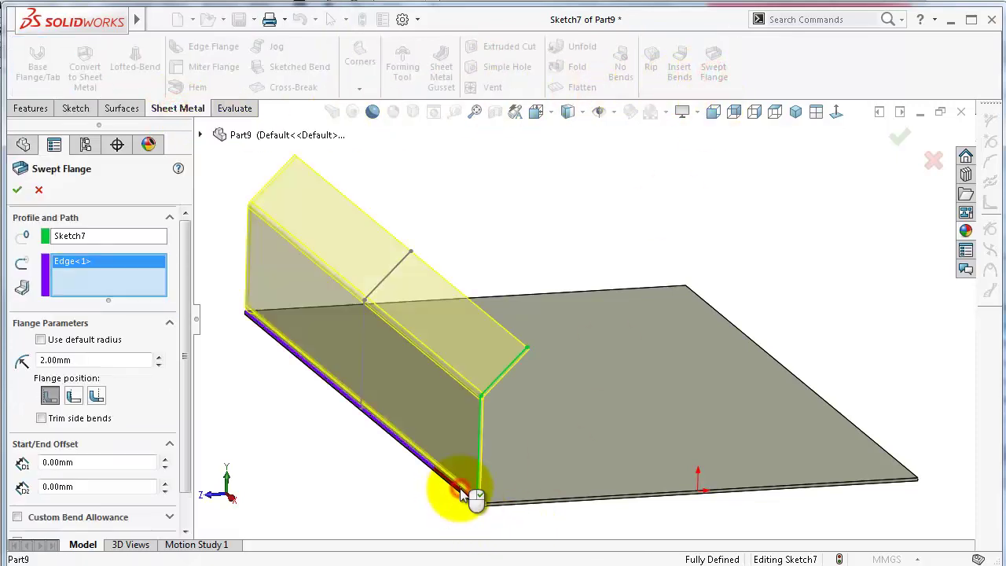
pyautogui.click(517, 300)
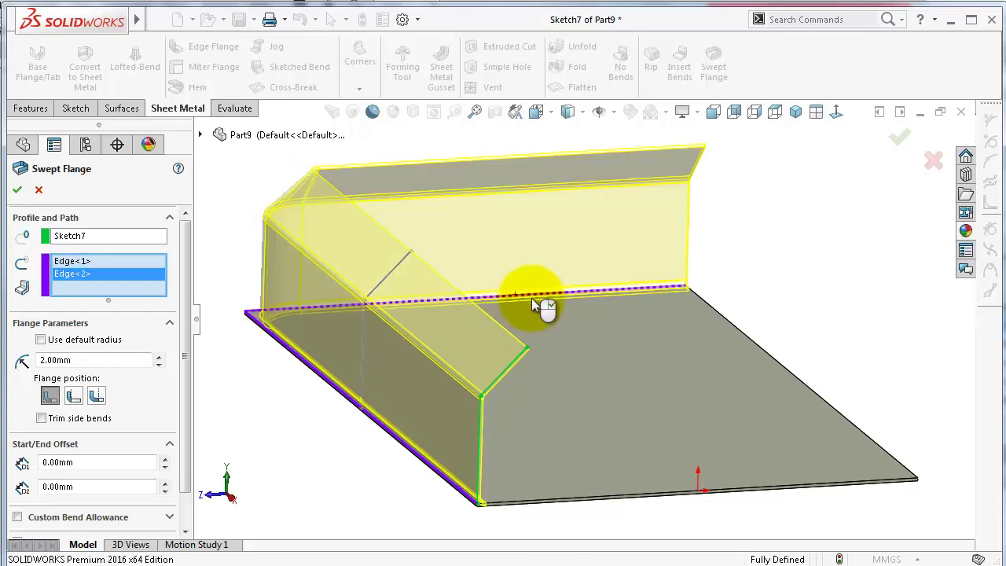
pyautogui.click(758, 344)
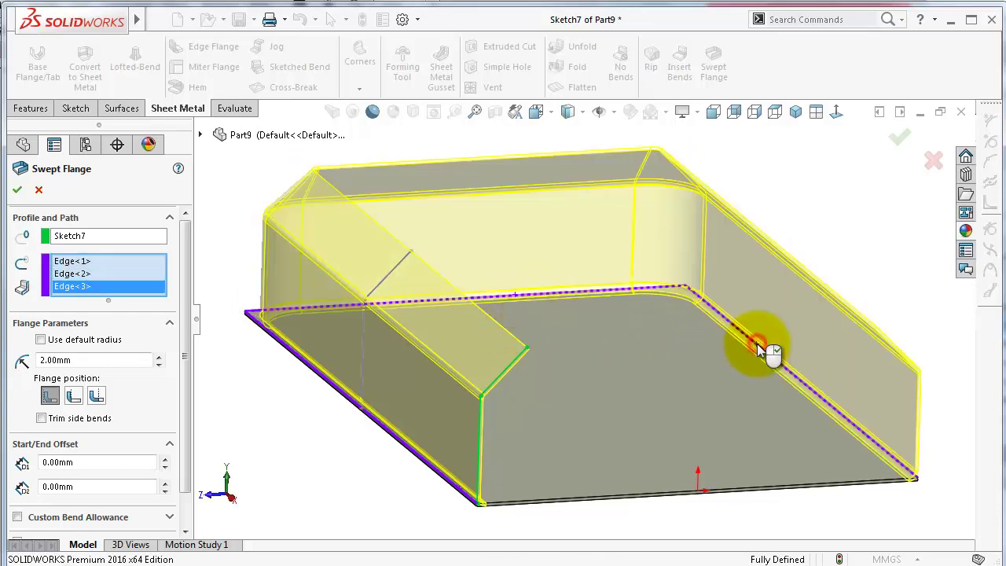
pyautogui.click(761, 485)
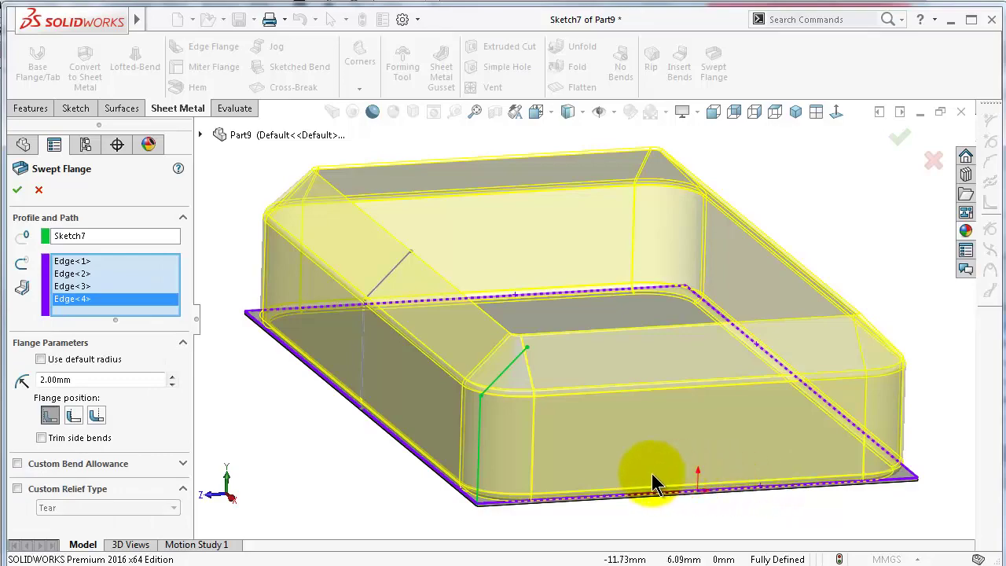
pyautogui.moveTo(649, 465); pyautogui.dragTo(761, 359, button='middle')
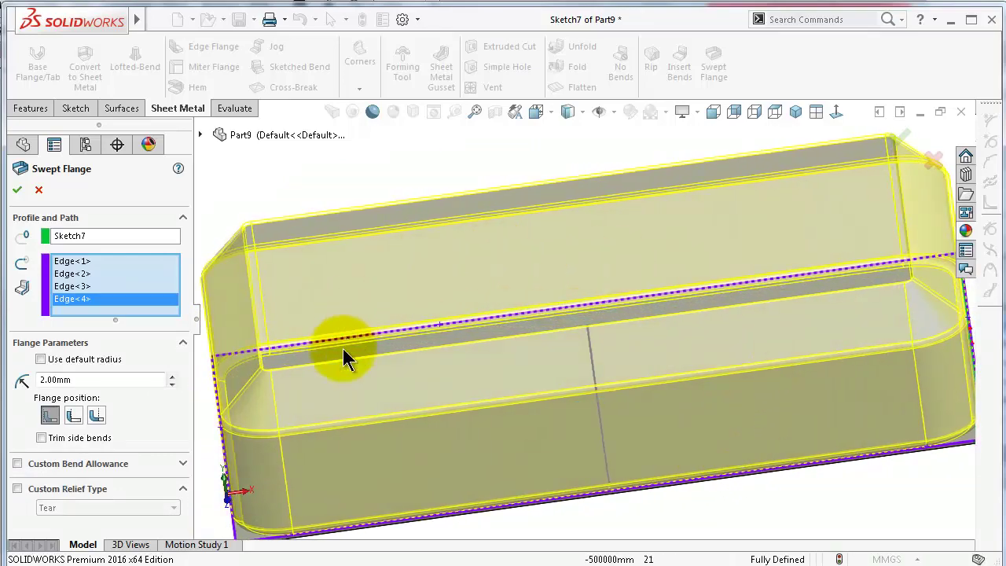
pyautogui.moveTo(533, 434); pyautogui.dragTo(534, 434, button='middle')
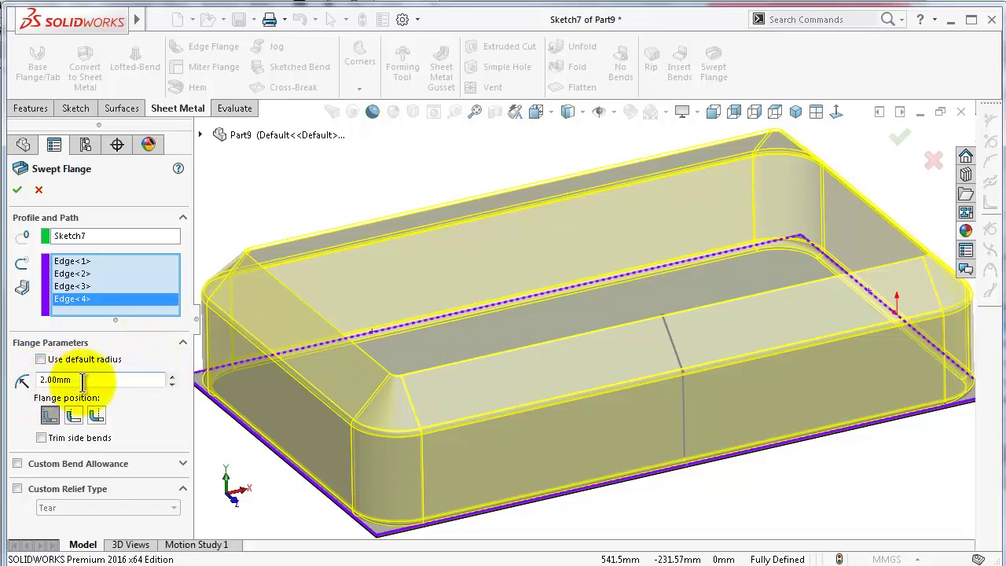
# Set the swept flange's bend radius to 5 mm.
pyautogui.moveTo(83, 382); pyautogui.dragTo(43, 385)
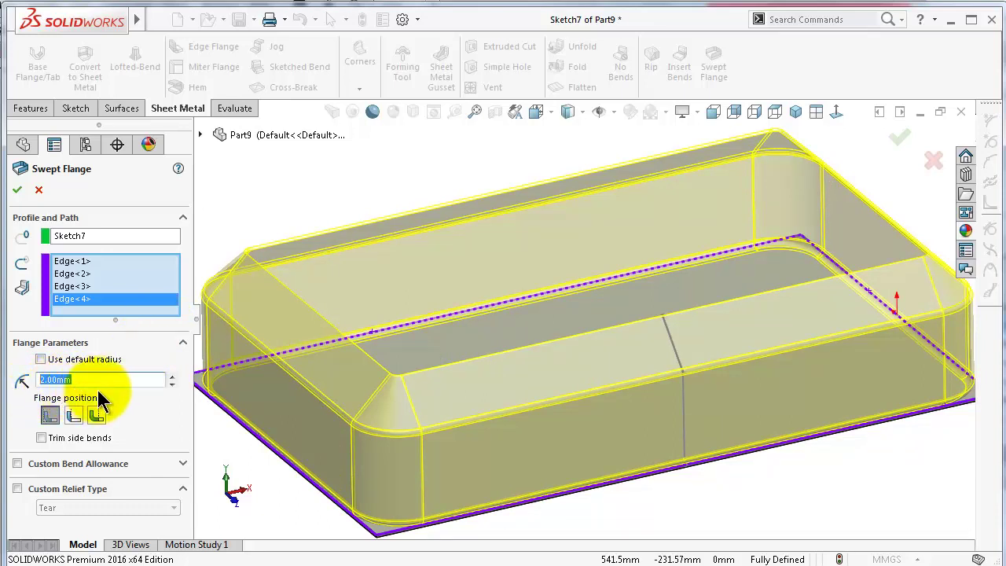
pyautogui.write('5')
pyautogui.click(281, 197)
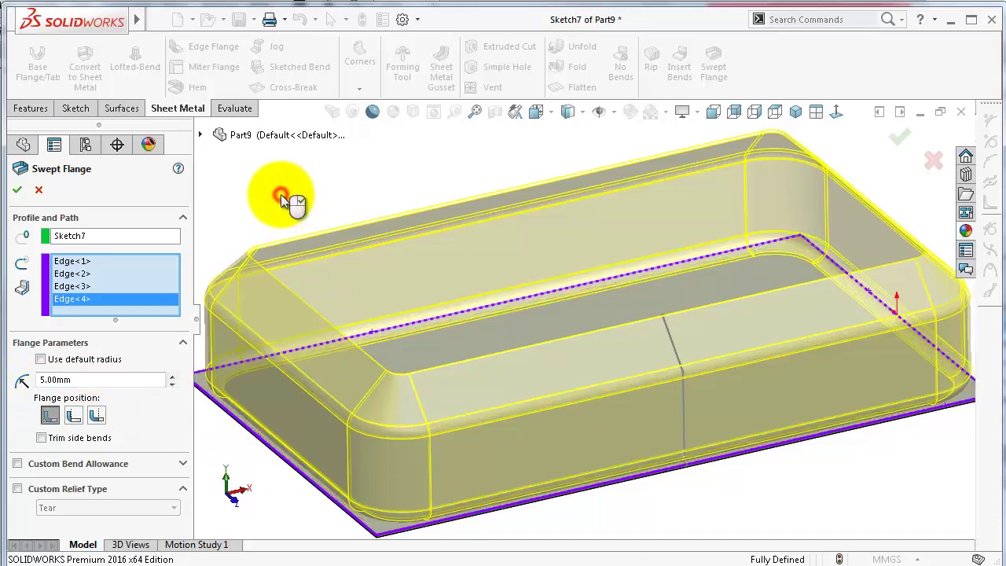
pyautogui.scroll(-3, 448, 518)
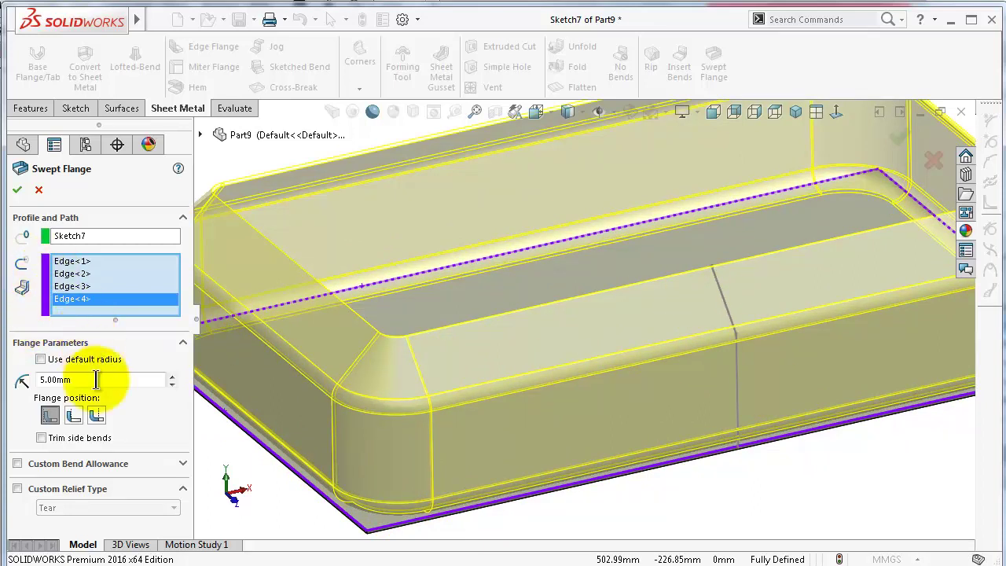
# Compare the flange position options, set the position to Bend Outside and create the swept flange.
pyautogui.click(72, 417)
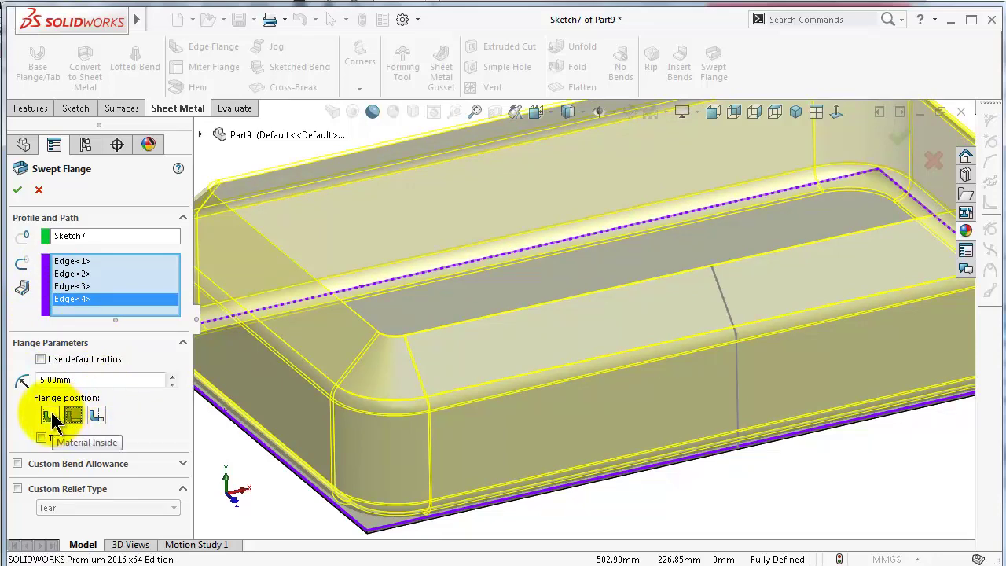
pyautogui.click(50, 417)
pyautogui.click(96, 416)
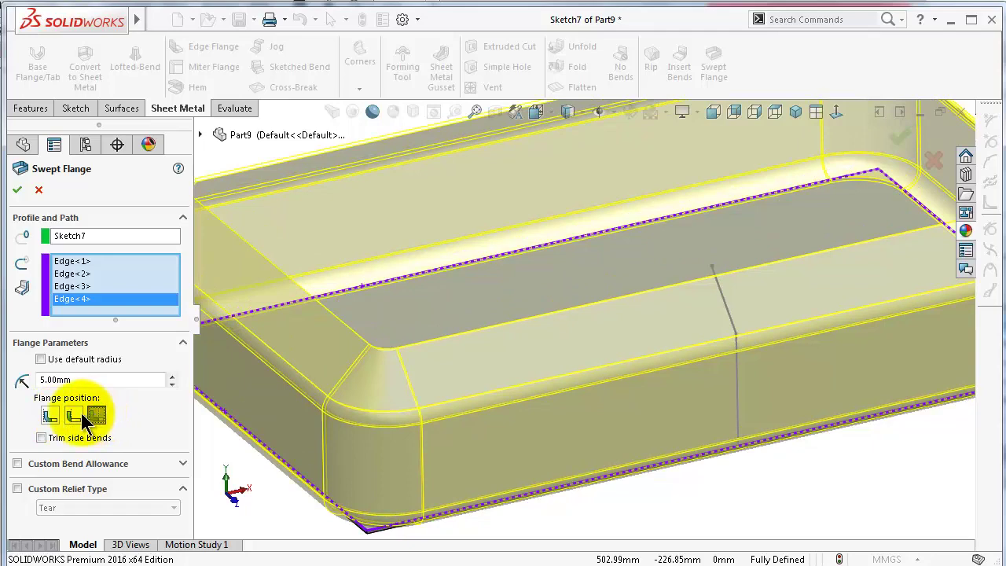
pyautogui.click(72, 416)
pyautogui.click(95, 416)
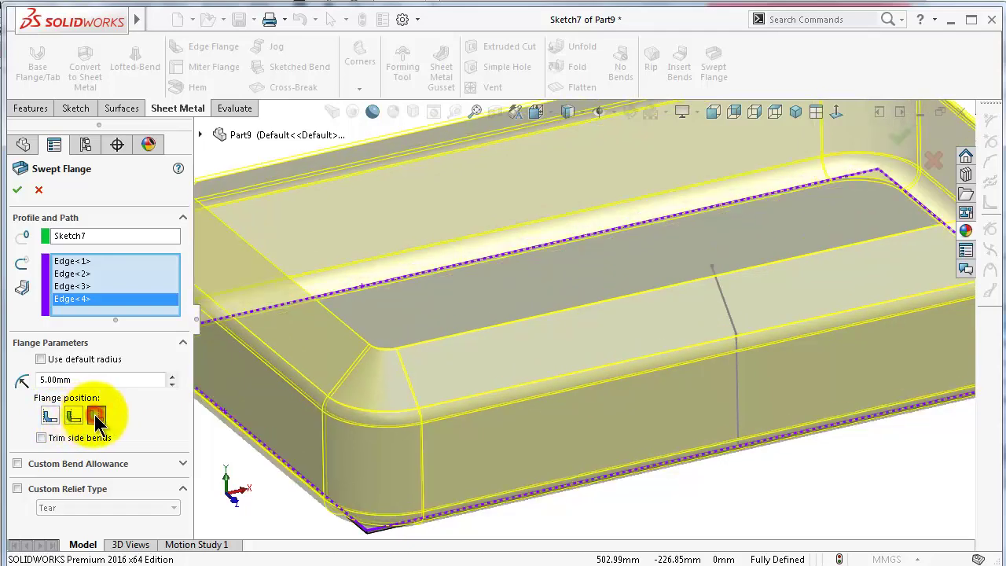
pyautogui.click(16, 191)
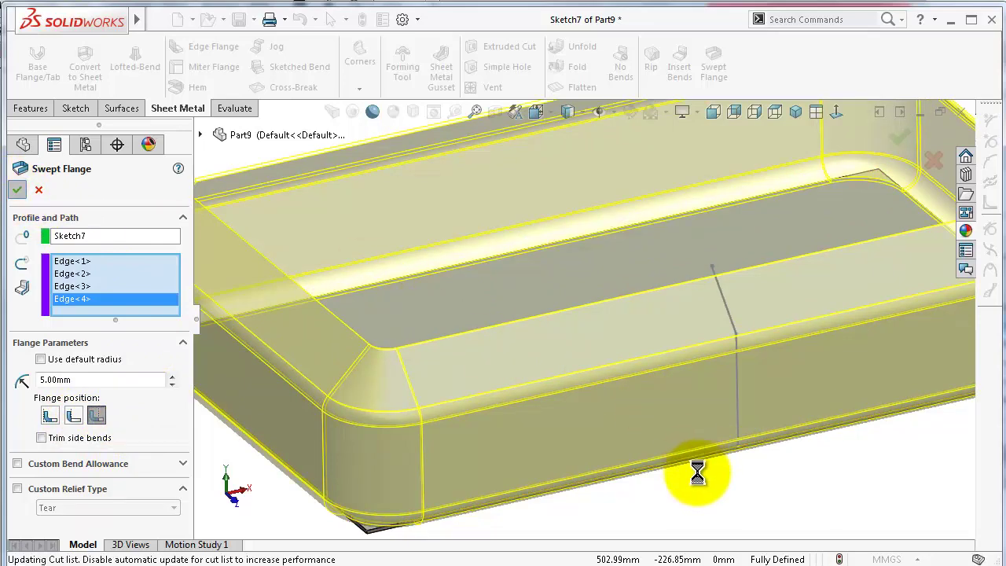
# Flatten the finished tray, examine its flat pattern face-on, and return the part to its folded state.
pyautogui.press('f')
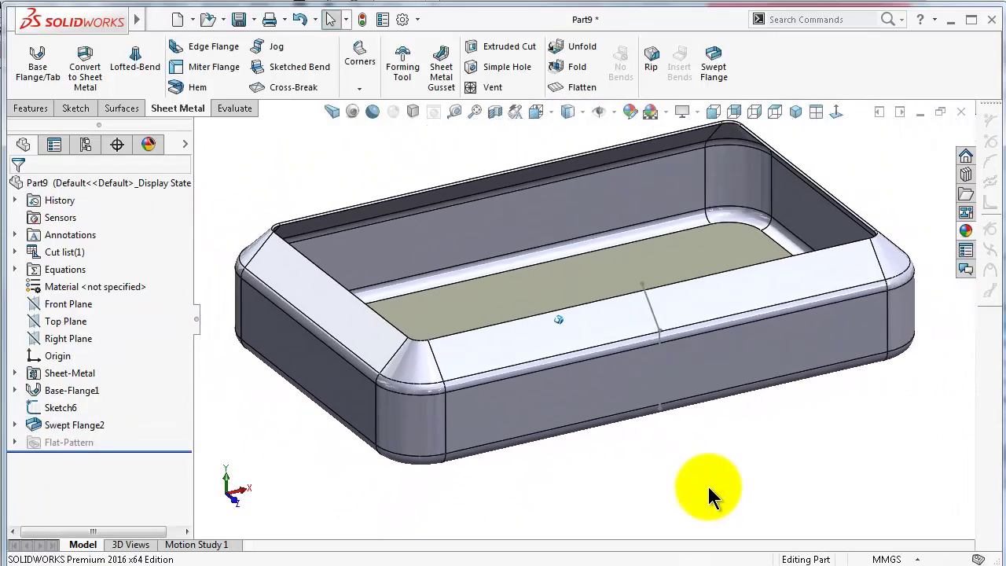
pyautogui.moveTo(560, 319); pyautogui.dragTo(698, 292, button='middle')
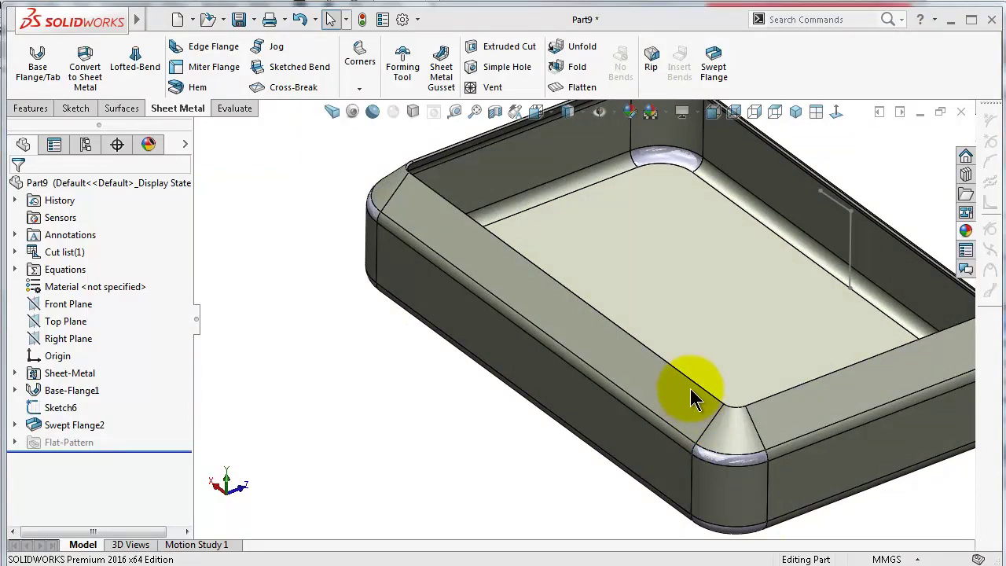
pyautogui.moveTo(404, 388)
pyautogui.mouseDown(button='middle')
pyautogui.moveTo(409, 396)
pyautogui.moveTo(516, 337)
pyautogui.moveTo(554, 236)
pyautogui.moveTo(561, 139)
pyautogui.moveTo(421, 330)
pyautogui.mouseUp(button='middle')
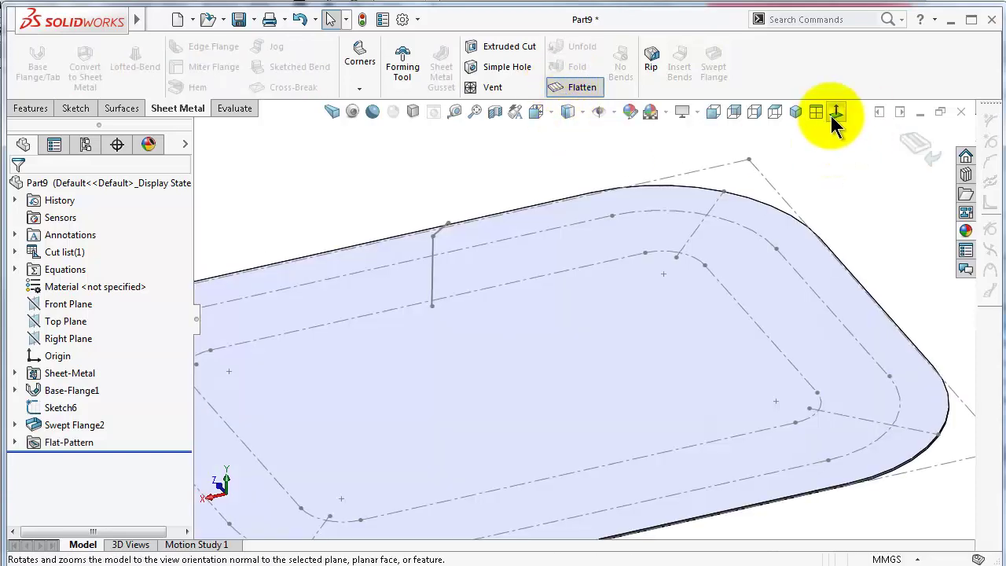
pyautogui.click(647, 313)
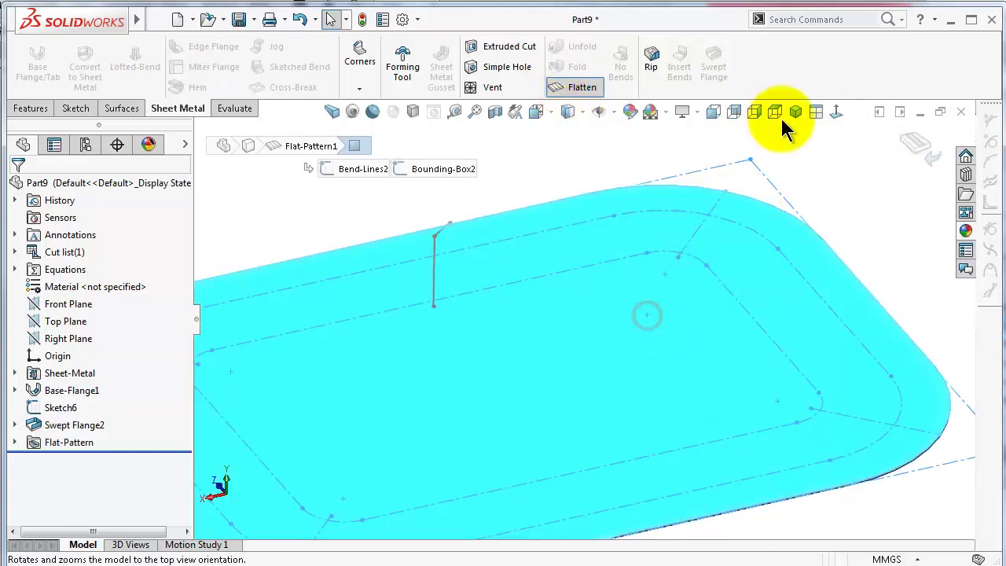
pyautogui.click(840, 114)
pyautogui.click(888, 381)
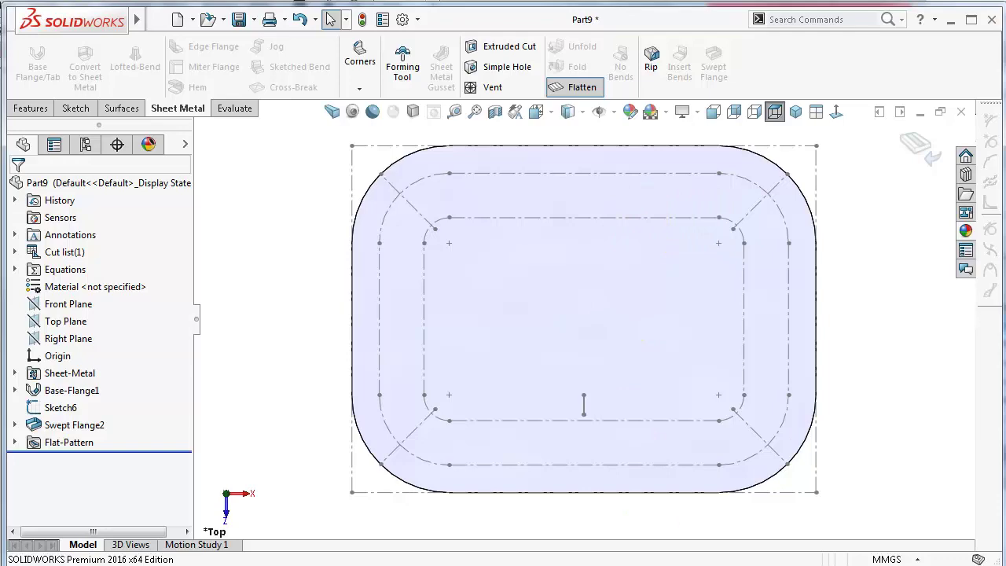
pyautogui.click(924, 161)
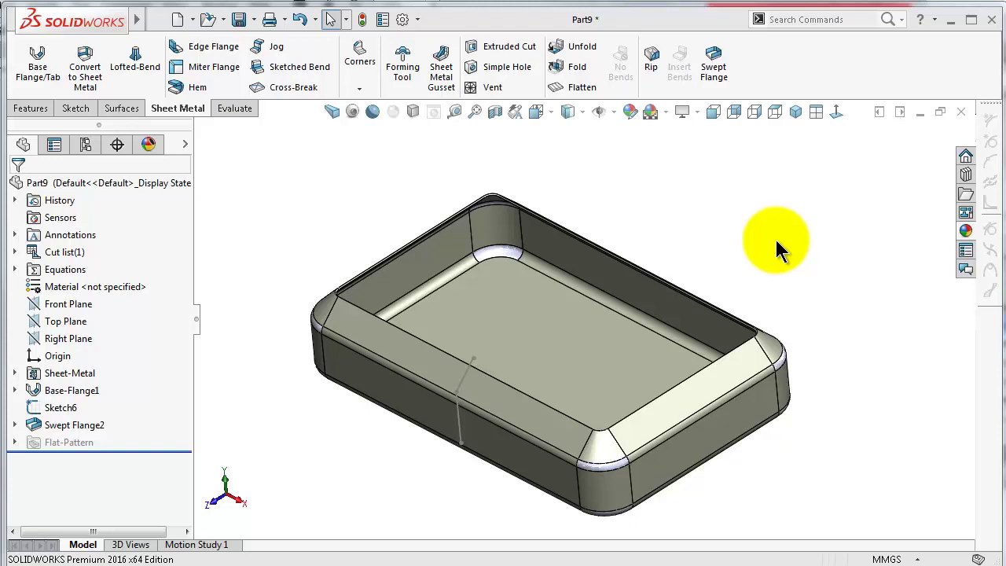
# Create a new part document and start a sketch on the Top Plane.
pyautogui.click(175, 22)
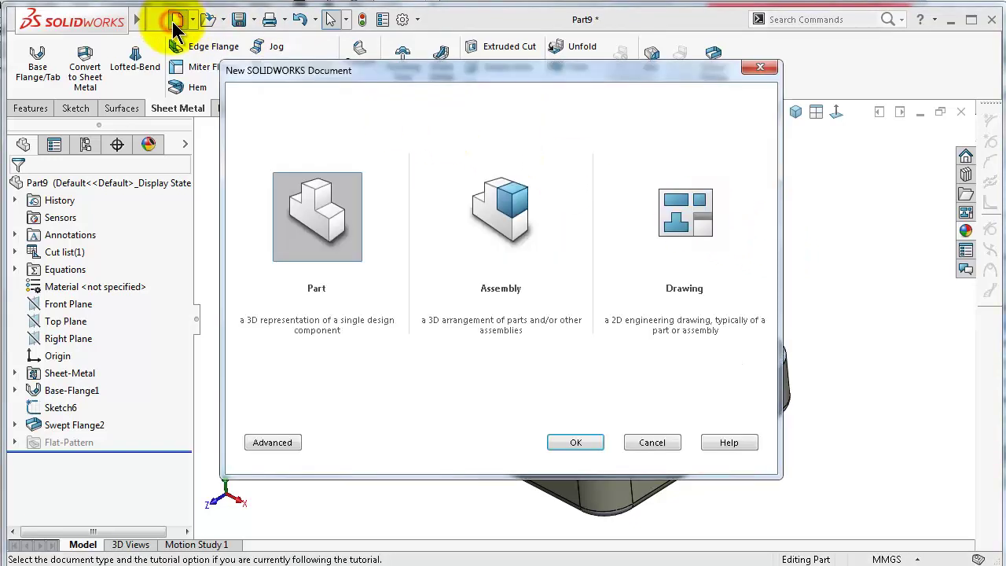
pyautogui.click(574, 443)
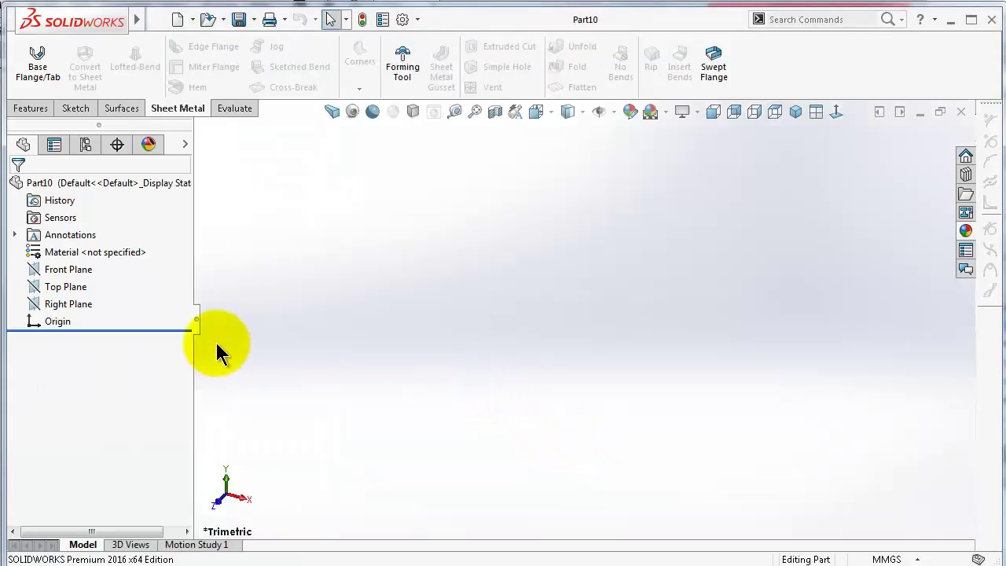
pyautogui.click(66, 286)
pyautogui.click(81, 268)
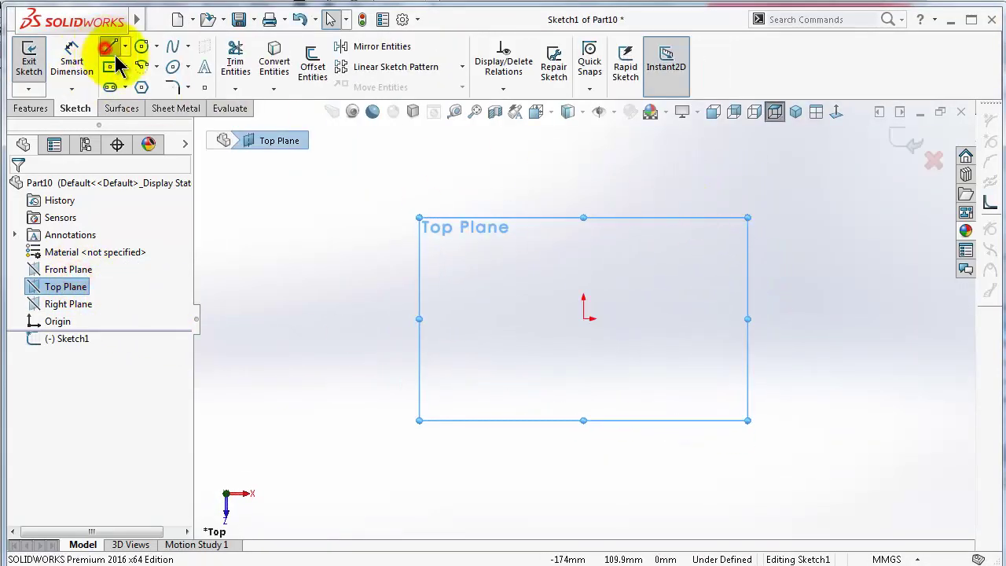
# Sketch an open three-line U-shaped path from the origin, about 138 mm high and 204 mm wide, with the side opposite the horizontal line open.
pyautogui.click(109, 47)
pyautogui.click(584, 319)
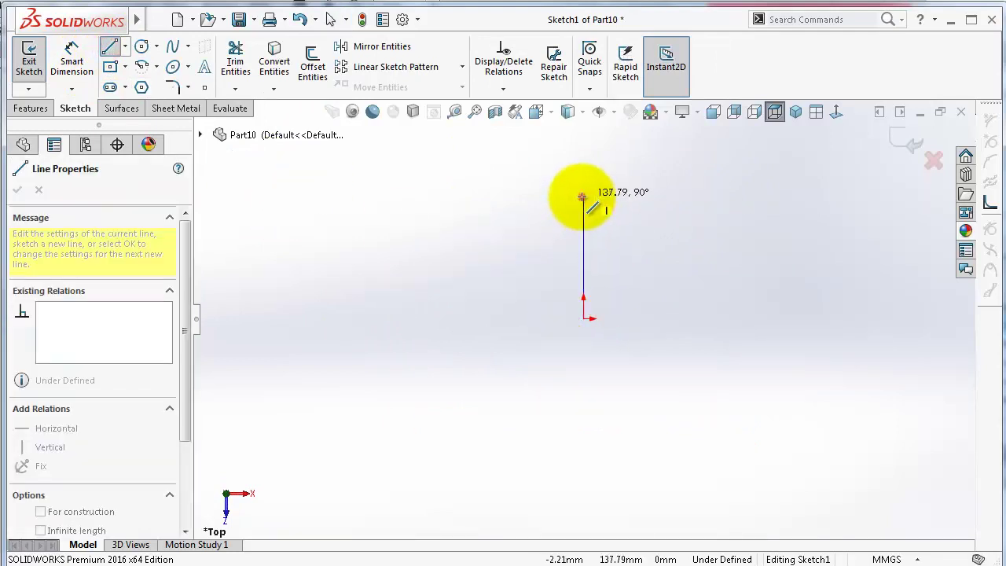
pyautogui.click(583, 249)
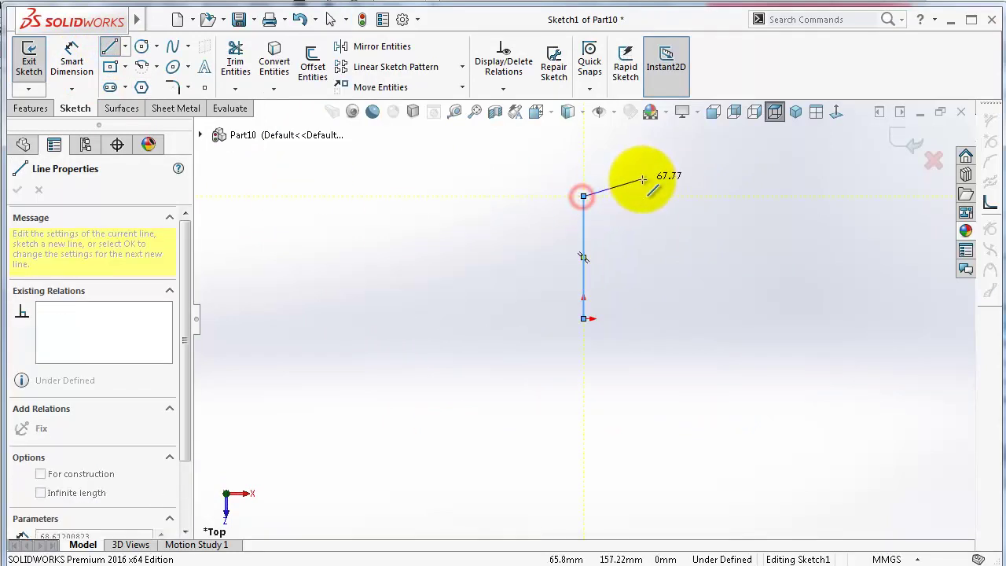
pyautogui.click(688, 249)
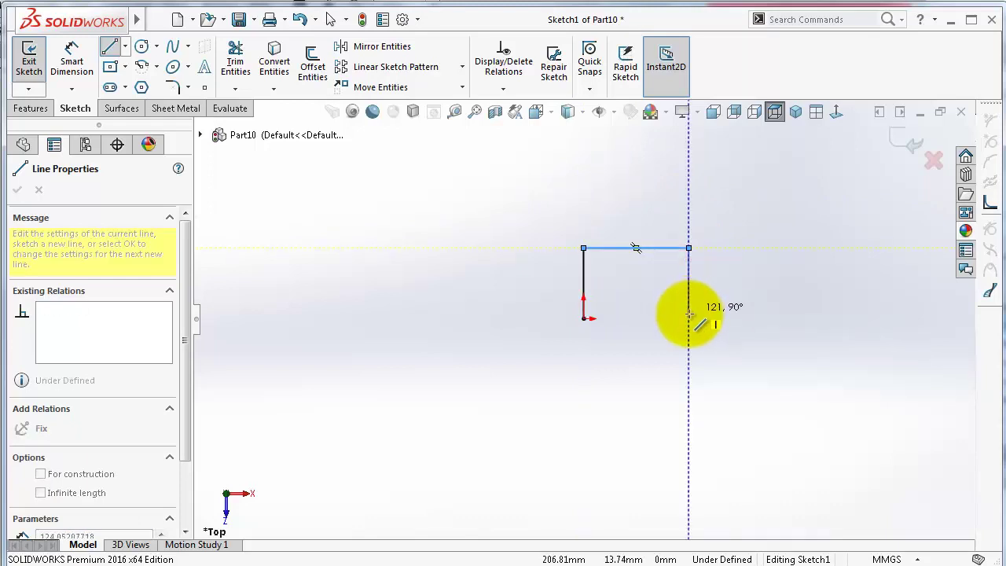
pyautogui.click(689, 322)
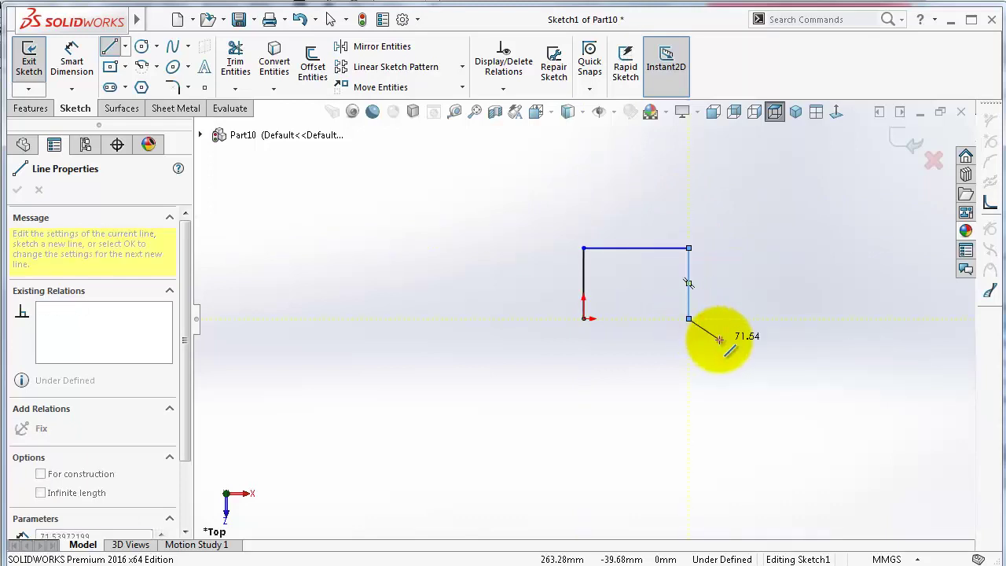
pyautogui.doubleClick(719, 340)
pyautogui.scroll(-5, 719, 295)
pyautogui.scroll(-2, 593, 256)
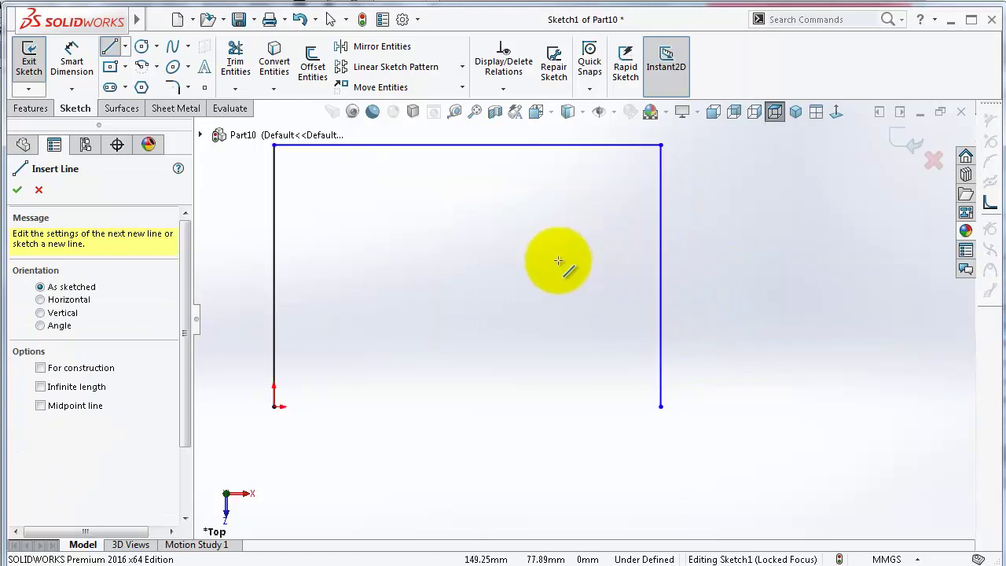
# Add a horizontal relation between the origin and the free lower endpoint of the U-shaped path.
pyautogui.press('Escape')
pyautogui.click(274, 406)
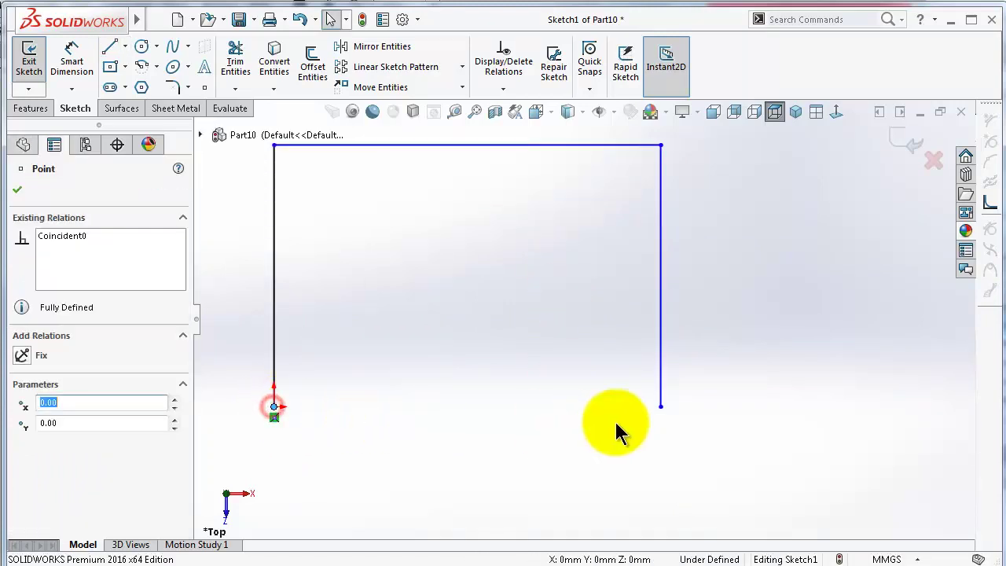
pyautogui.keyDown('ctrl'); pyautogui.click(660, 408); pyautogui.keyUp('ctrl')
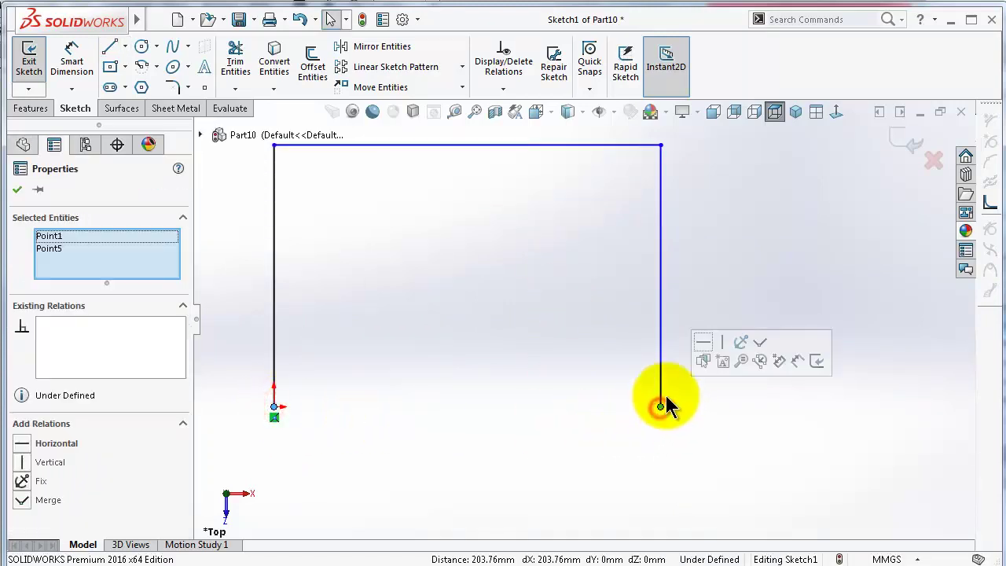
pyautogui.click(703, 346)
pyautogui.click(774, 447)
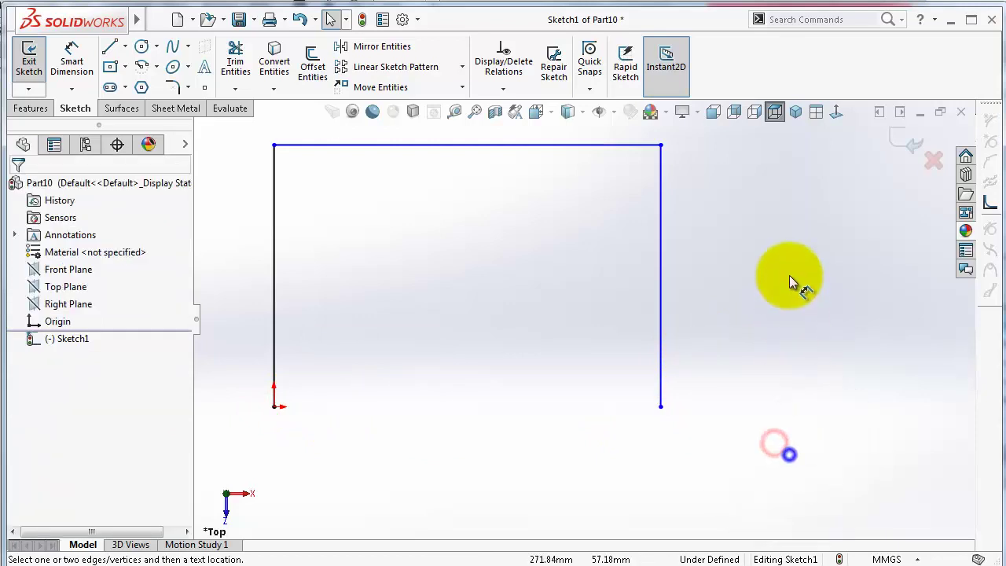
# Dimension the path's horizontal line to 500 mm, placing the dimension above it.
pyautogui.scroll(2, 597, 188)
pyautogui.click(594, 174)
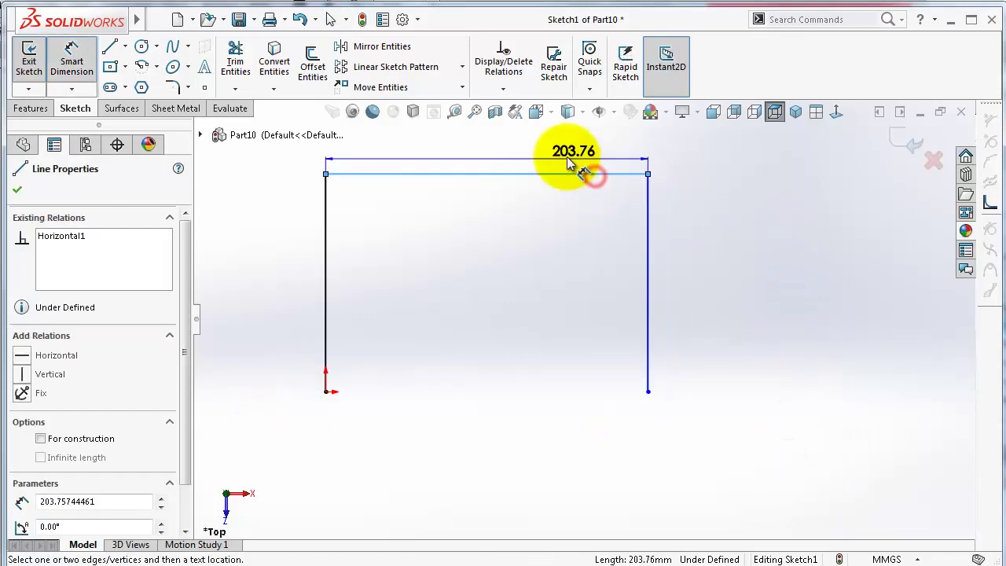
pyautogui.click(539, 148)
pyautogui.write('5')
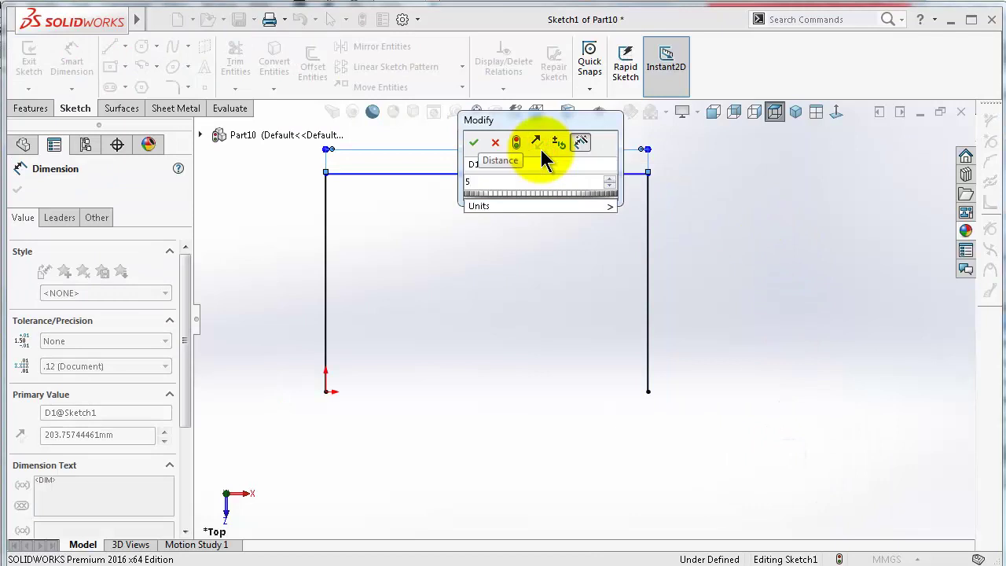
pyautogui.write('00')
pyautogui.press('Return')
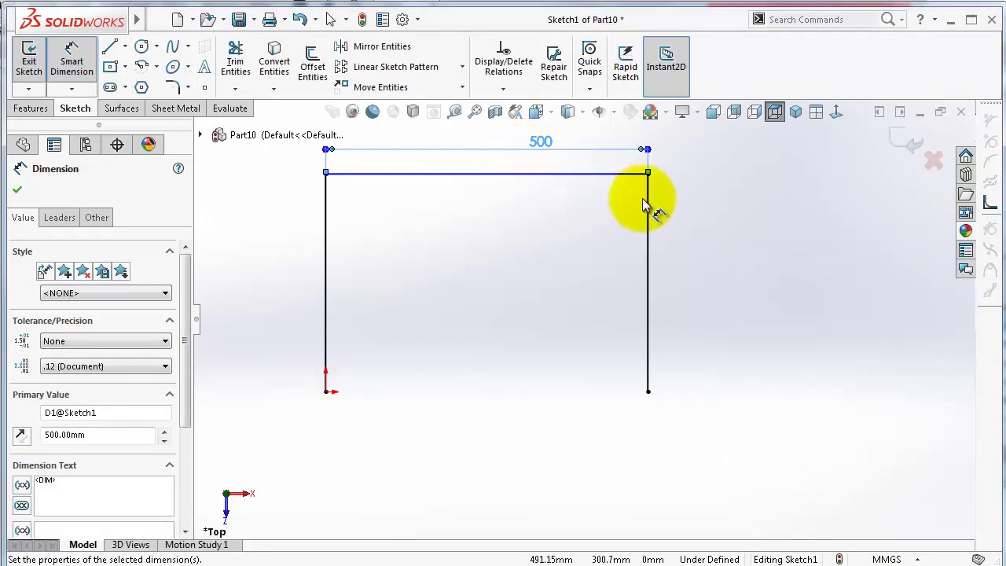
# Dimension the vertical line farther from the origin to 350 mm and exit the path sketch.
pyautogui.click(647, 203)
pyautogui.click(714, 209)
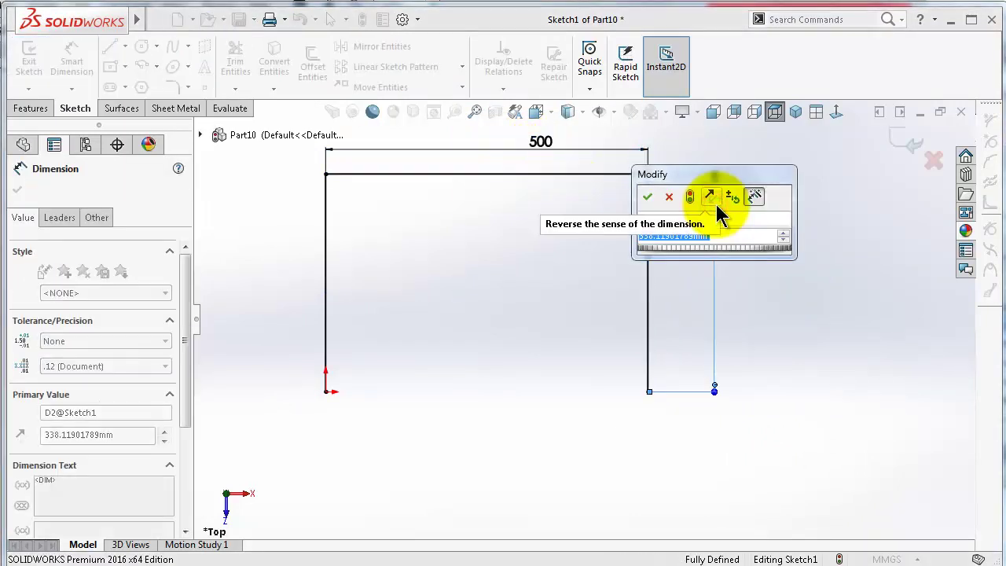
pyautogui.write('350')
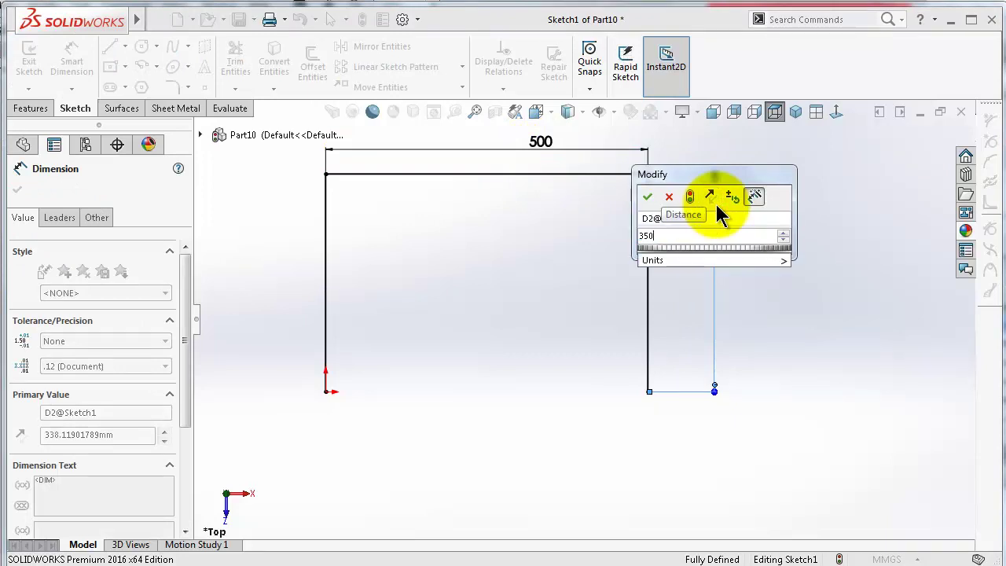
pyautogui.press('Return')
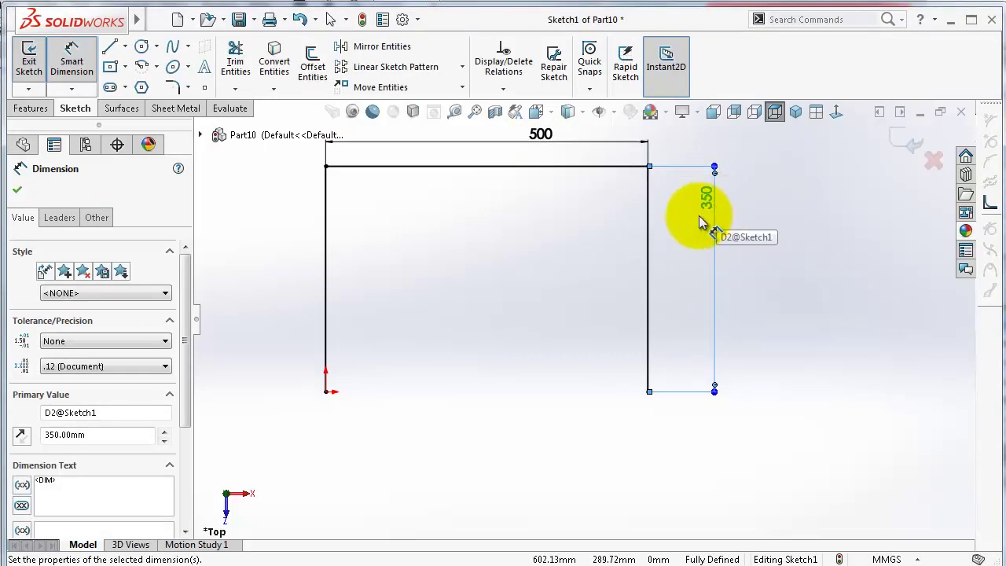
pyautogui.click(550, 393)
pyautogui.moveTo(551, 389); pyautogui.dragTo(555, 388, button='middle')
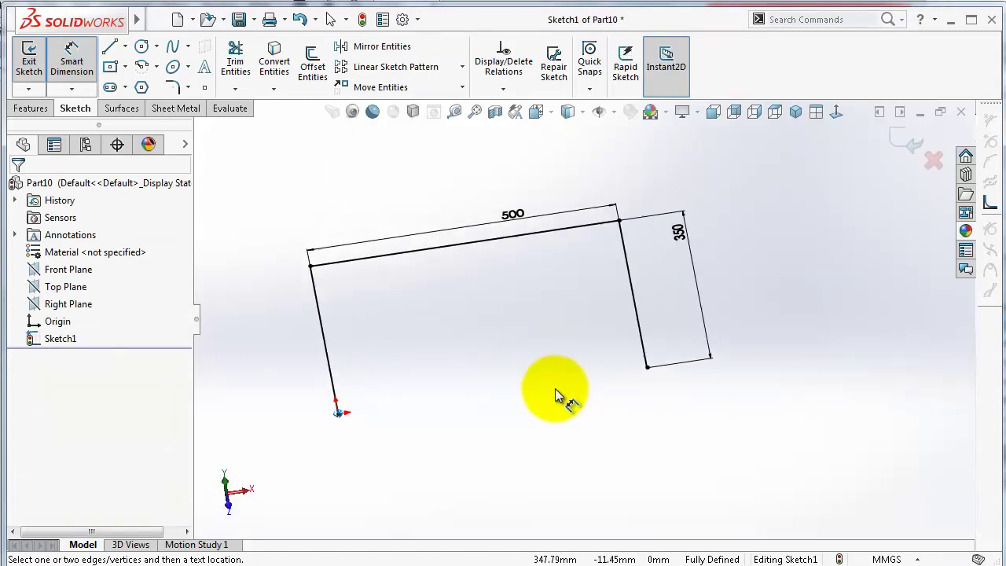
pyautogui.click(904, 143)
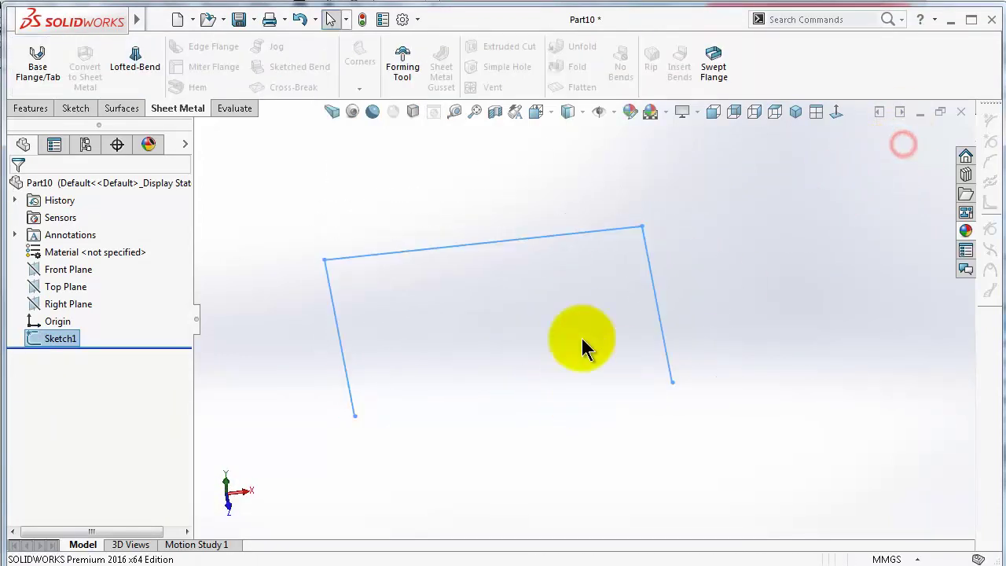
# Compare the Right and Front Planes at the path's open end, start a sketch on the Front Plane and view it face-on.
pyautogui.click(69, 305)
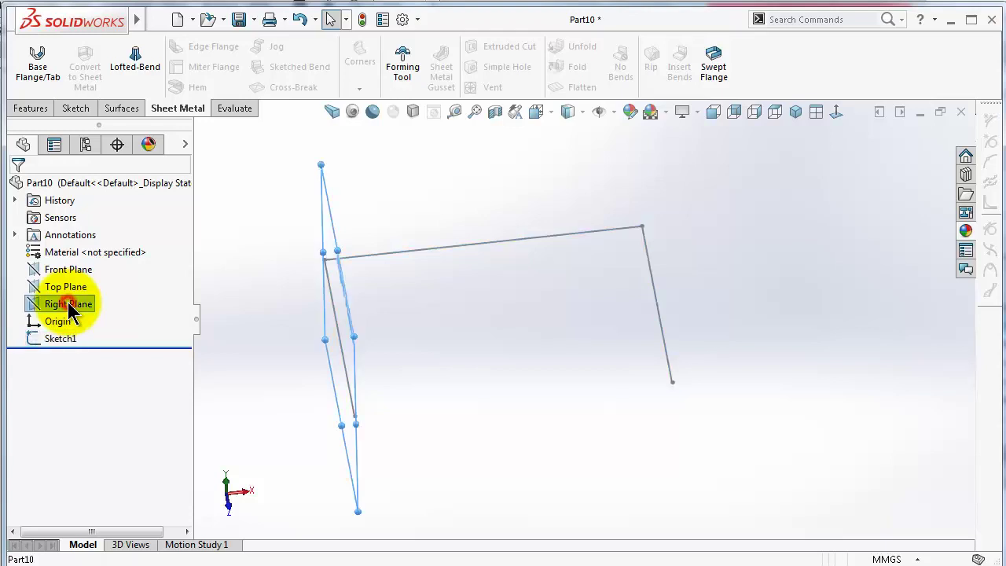
pyautogui.moveTo(298, 386)
pyautogui.mouseDown(button='middle')
pyautogui.moveTo(386, 416)
pyautogui.moveTo(349, 330)
pyautogui.mouseUp(button='middle')
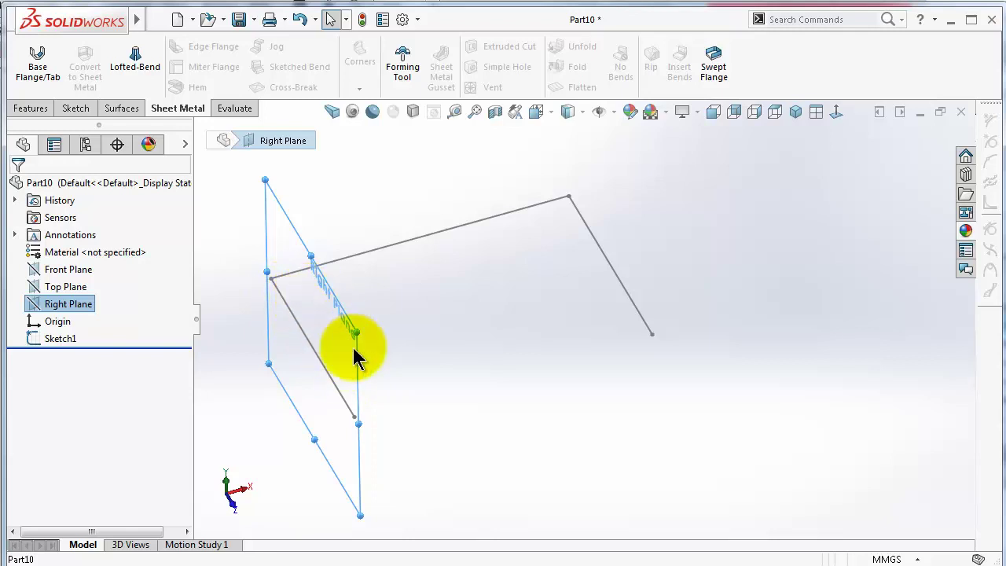
pyautogui.click(81, 273)
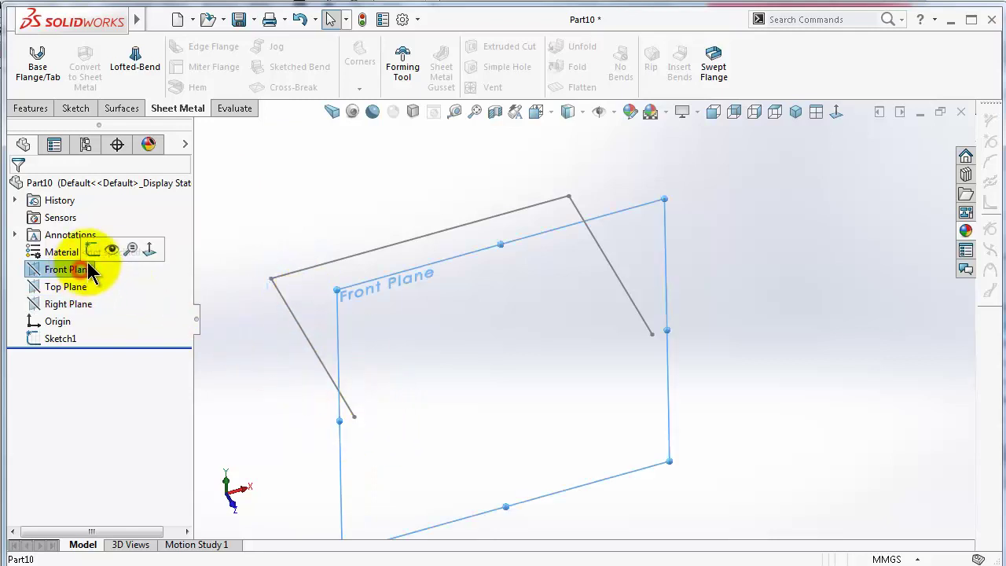
pyautogui.click(97, 253)
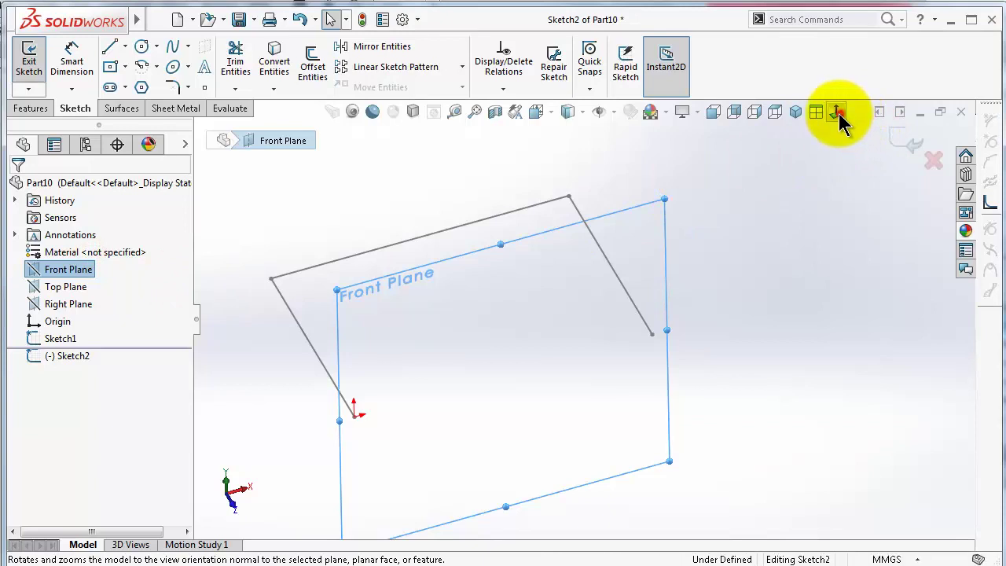
pyautogui.click(837, 112)
# Sketch an open profile upward from the origin: an about 67 mm vertical line, four 45° zigzag lines toward the path's inside, and an about 31 mm vertical line.
pyautogui.click(116, 52)
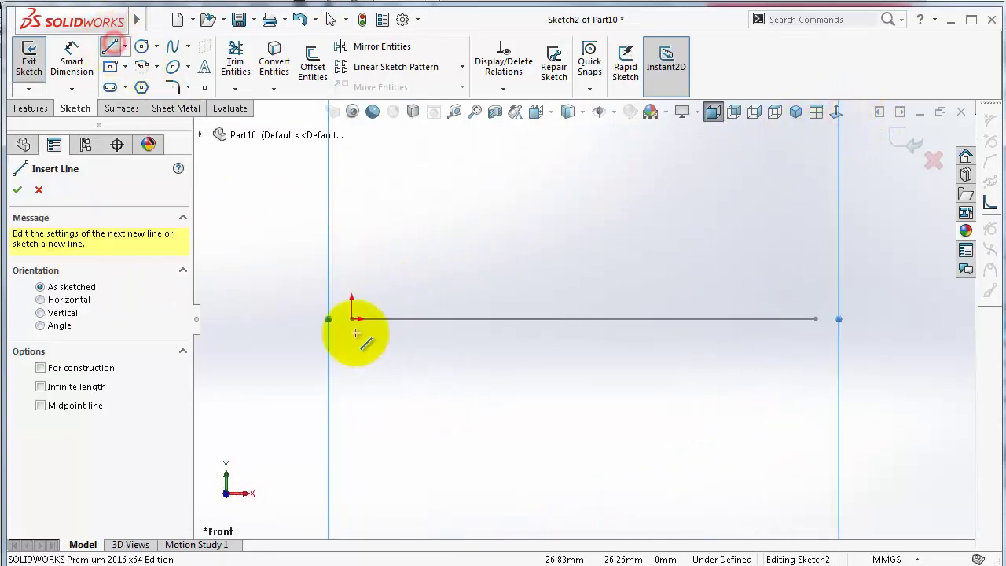
pyautogui.click(352, 318)
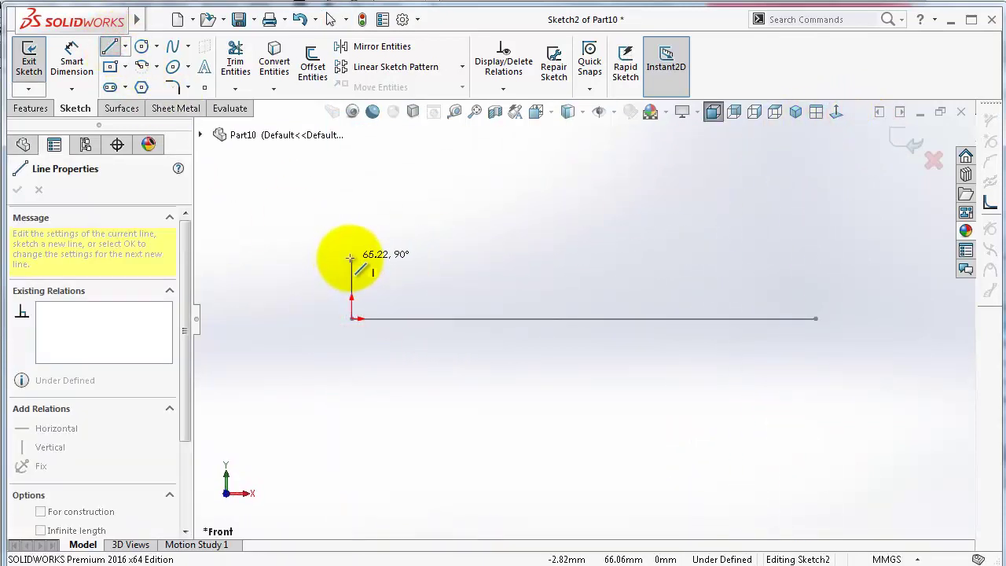
pyautogui.click(351, 257)
pyautogui.scroll(-1, 378, 231)
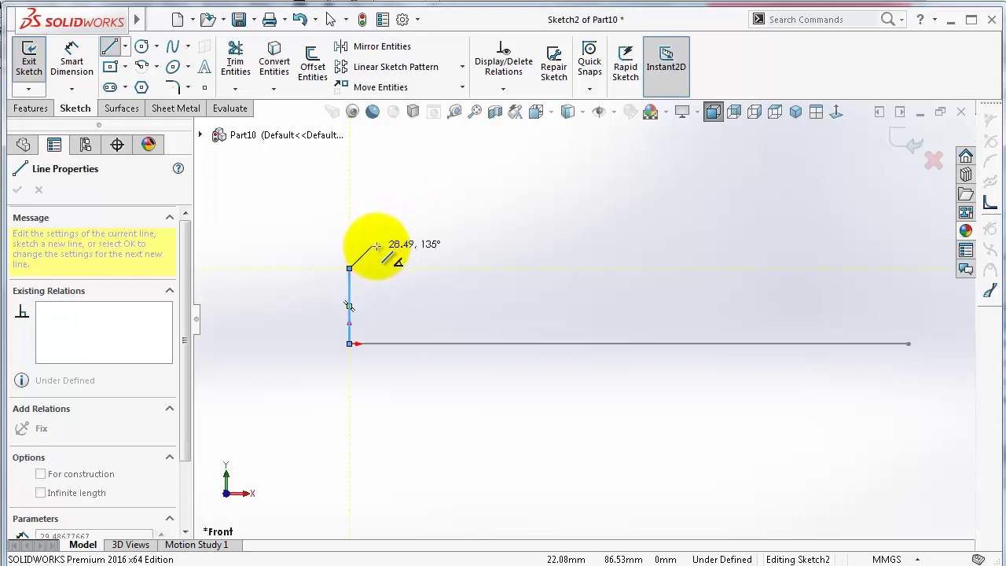
pyautogui.click(376, 242)
pyautogui.click(349, 214)
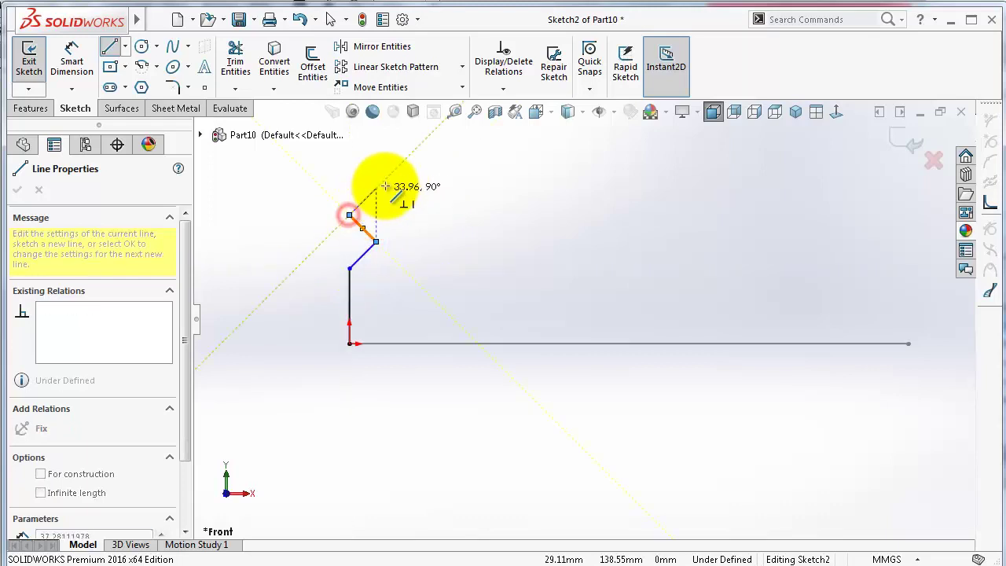
pyautogui.click(380, 183)
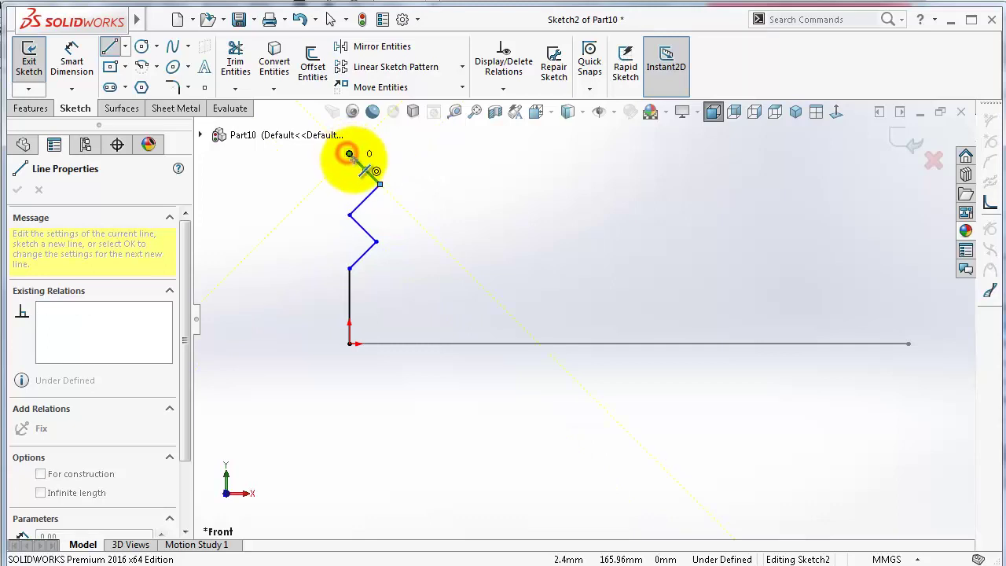
pyautogui.scroll(2, 370, 157)
pyautogui.click(389, 154)
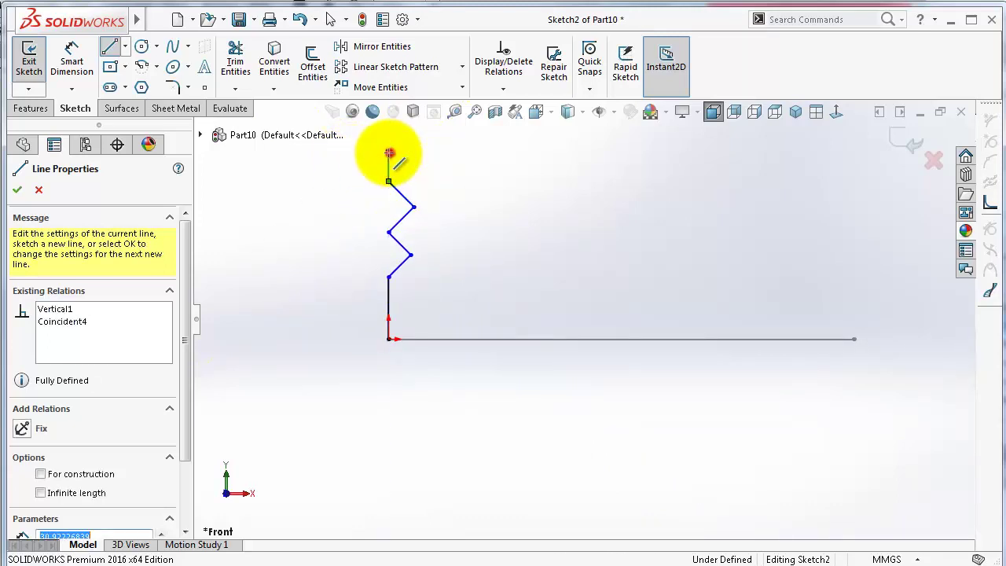
pyautogui.doubleClick(353, 166)
pyautogui.scroll(-1, 393, 200)
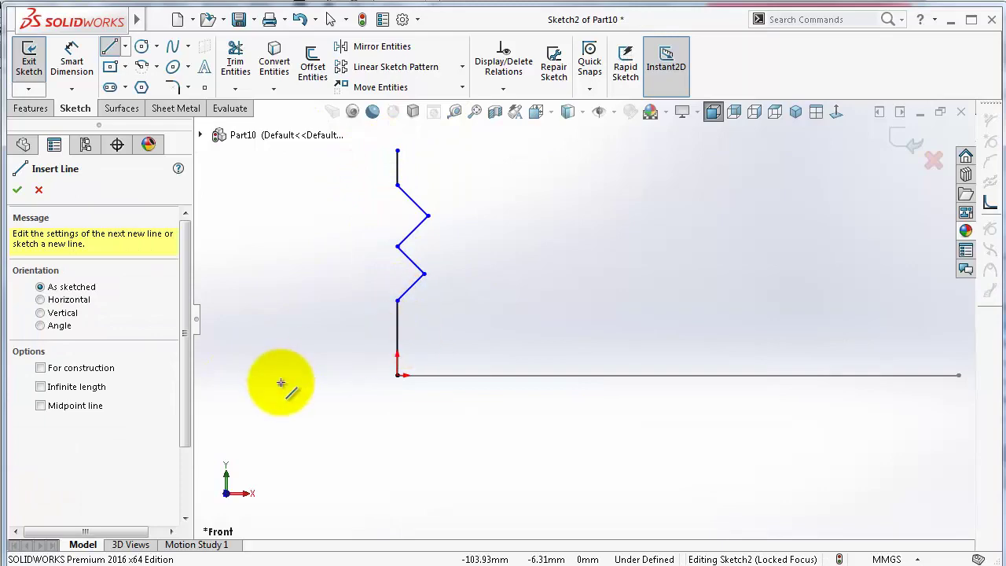
# Dimension the profile's lower vertical line to 50 mm.
pyautogui.moveTo(280, 381); pyautogui.dragTo(281, 314, button='right')
pyautogui.click(399, 316)
pyautogui.click(358, 320)
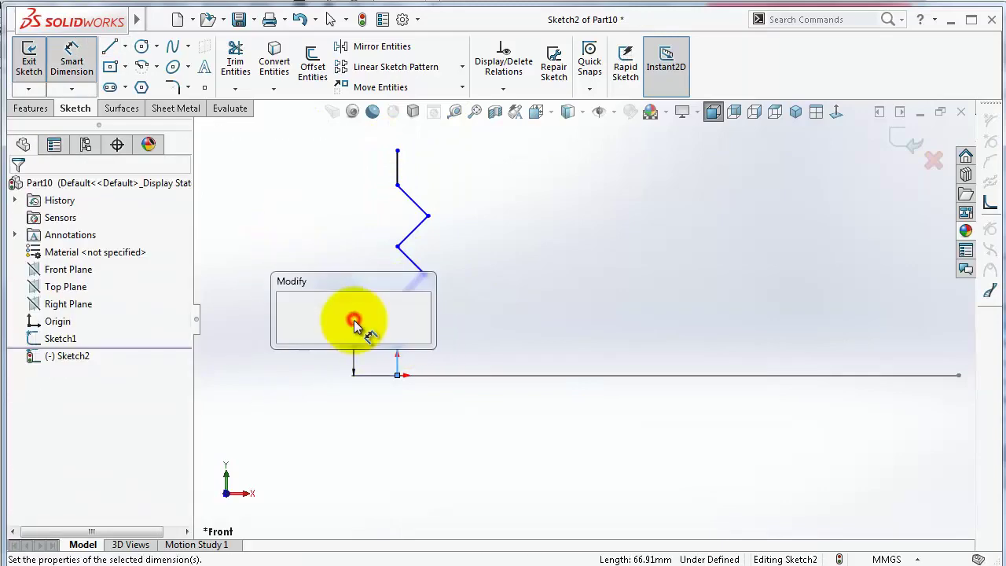
pyautogui.write('5')
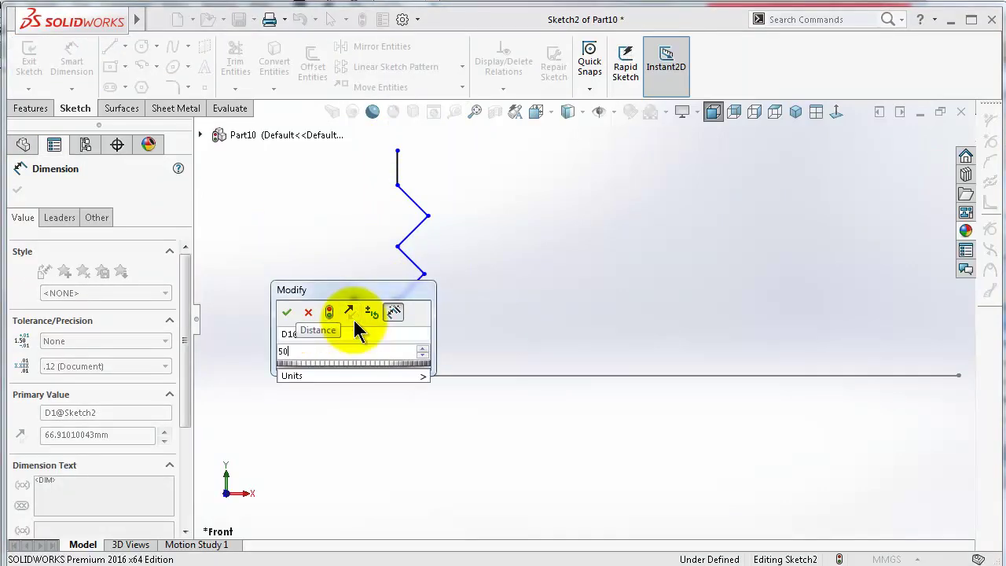
pyautogui.write('0')
pyautogui.press('Return')
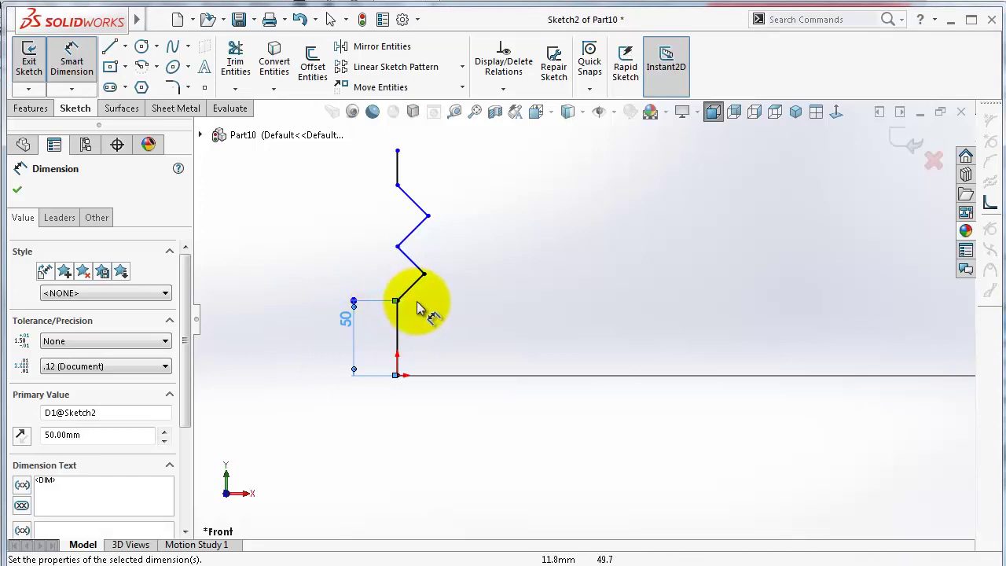
pyautogui.press('Escape')
# Check the existing relations between adjacent diagonal lines in the lower and upper zigzags.
pyautogui.click(417, 281)
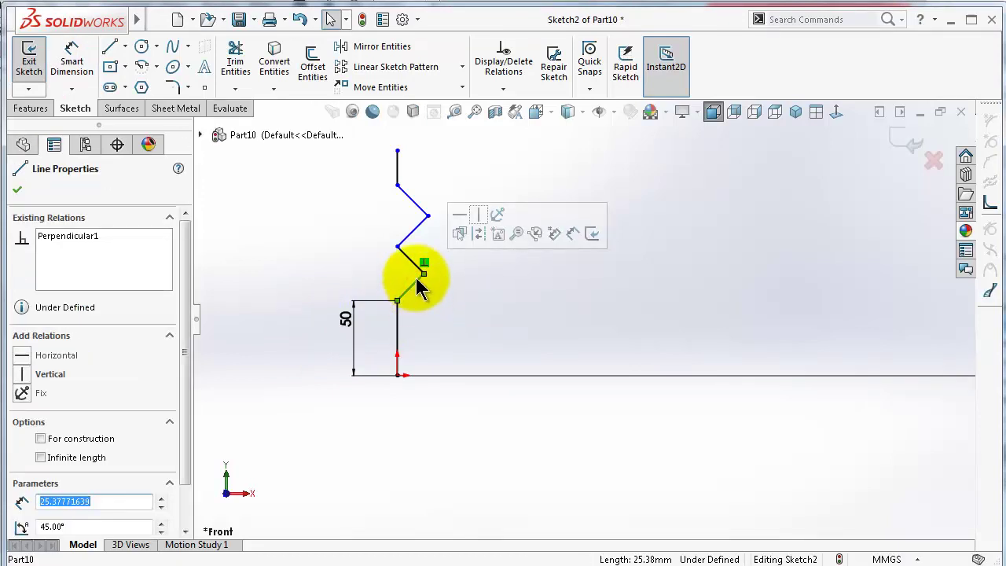
pyautogui.keyDown('ctrl'); pyautogui.click(416, 266); pyautogui.keyUp('ctrl')
pyautogui.click(413, 232)
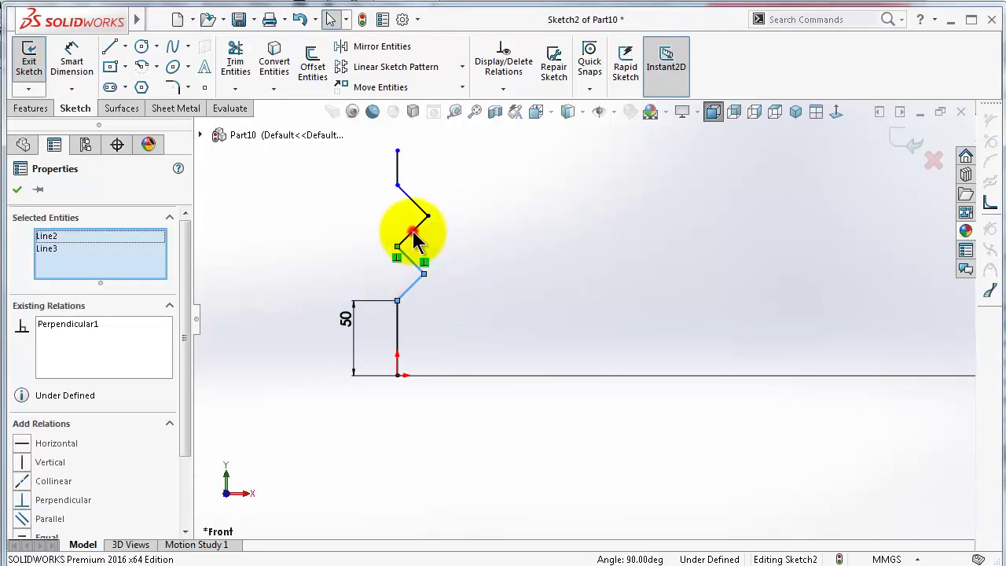
pyautogui.moveTo(414, 267); pyautogui.dragTo(417, 264)
pyautogui.click(452, 243)
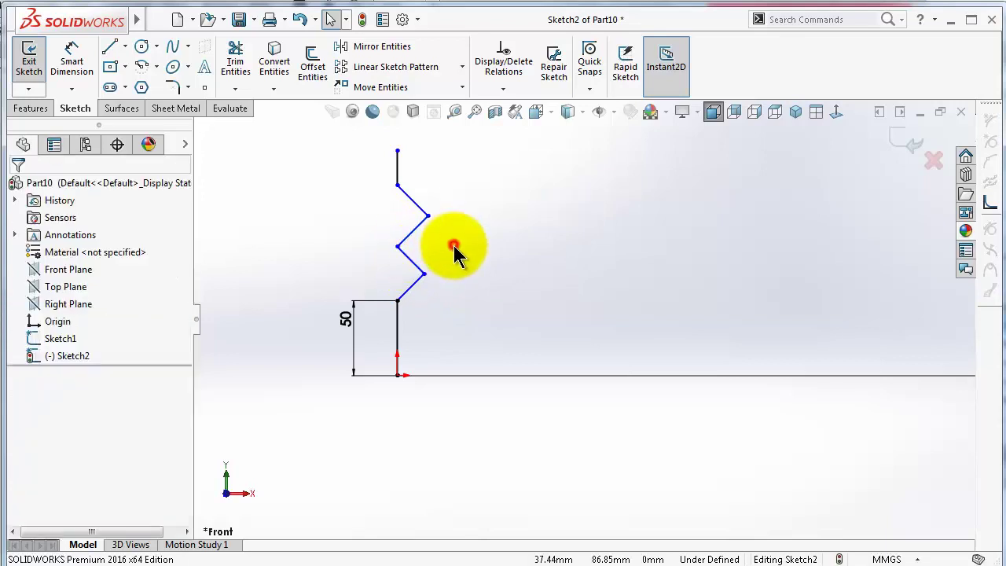
pyautogui.click(411, 199)
pyautogui.keyDown('ctrl'); pyautogui.click(417, 225); pyautogui.keyUp('ctrl')
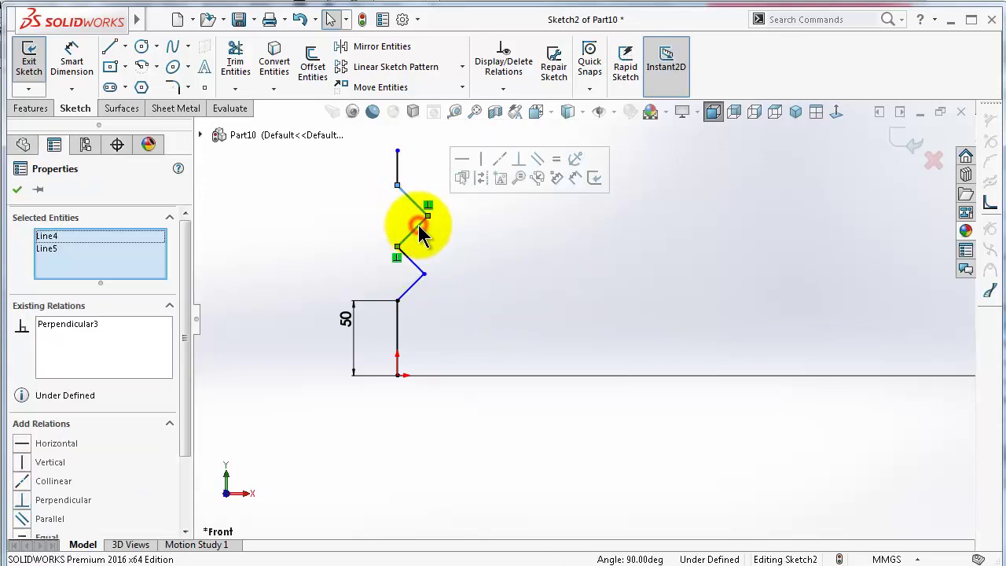
pyautogui.click(461, 248)
# Add an equal relation between the profile's upper and lower vertical lines.
pyautogui.click(398, 168)
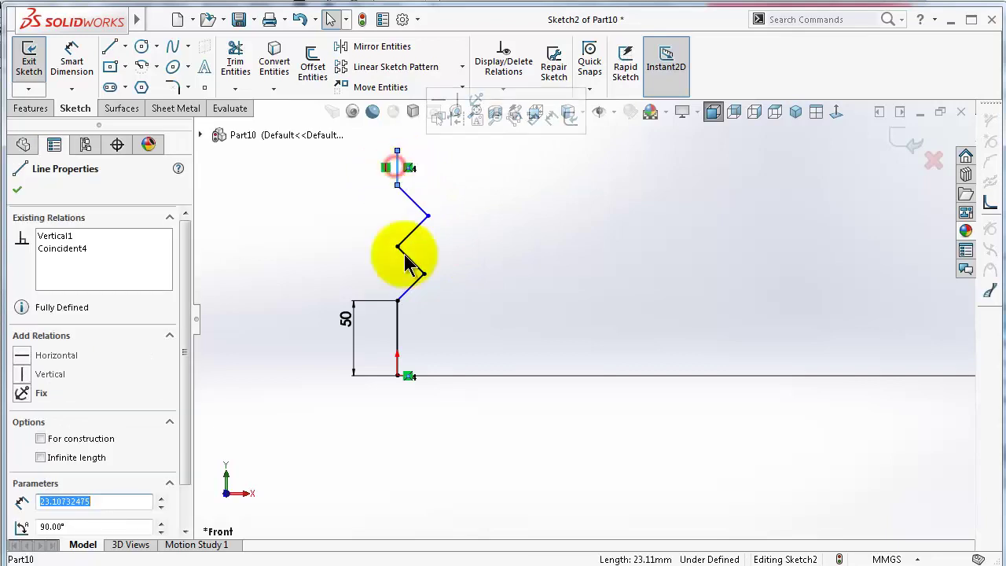
pyautogui.keyDown('ctrl'); pyautogui.click(400, 320); pyautogui.keyUp('ctrl')
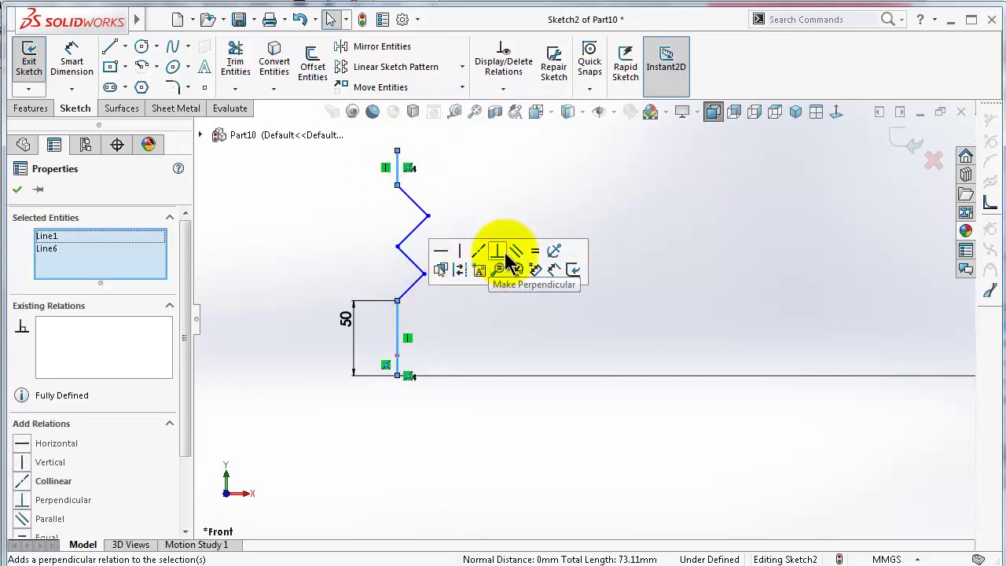
pyautogui.click(532, 250)
pyautogui.click(354, 253)
pyautogui.press('z')
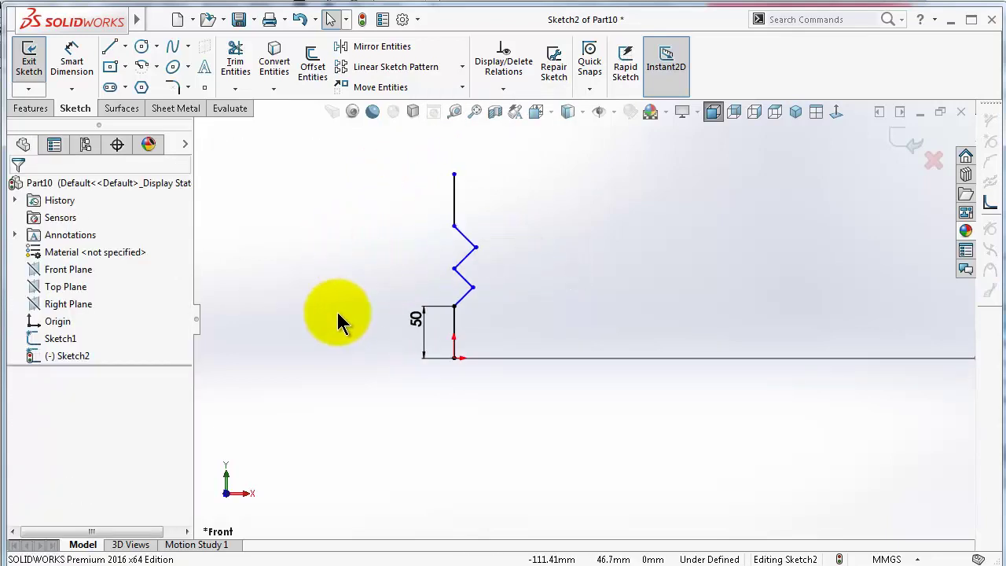
# Add an equal relation between the four diagonal lines of the profile's zigzag.
pyautogui.moveTo(337, 312); pyautogui.dragTo(341, 232, button='right')
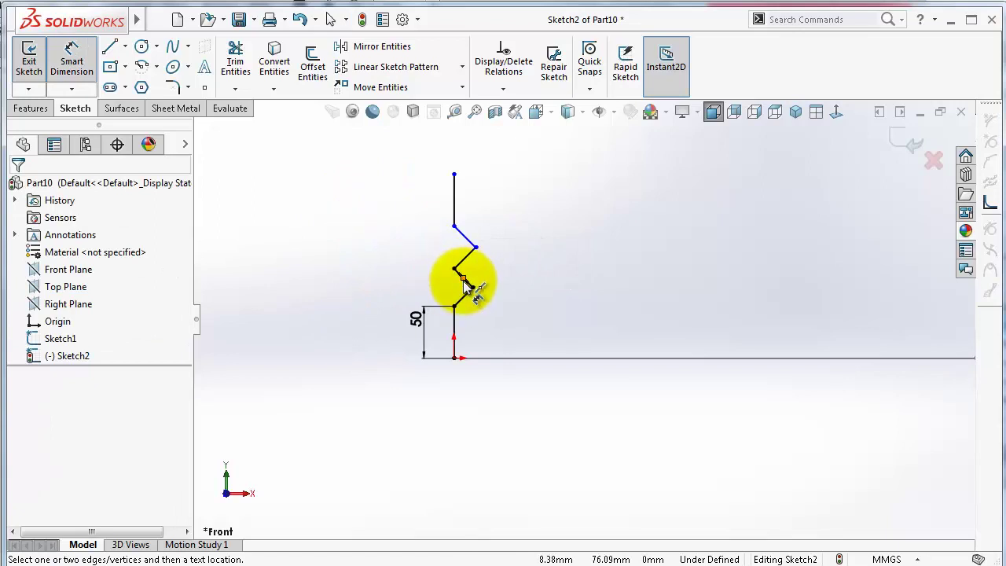
pyautogui.press('Escape')
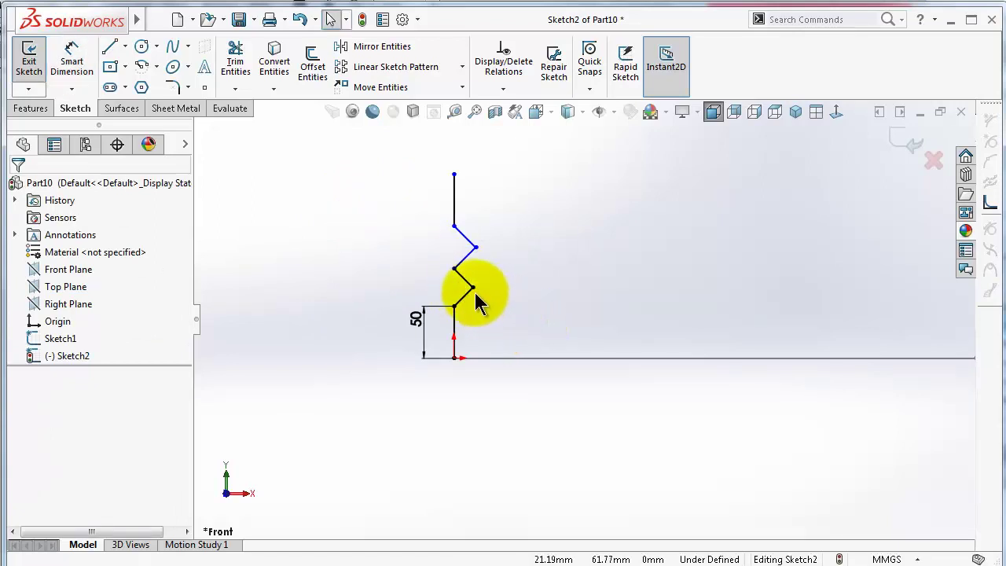
pyautogui.click(469, 300)
pyautogui.scroll(-2, 479, 289)
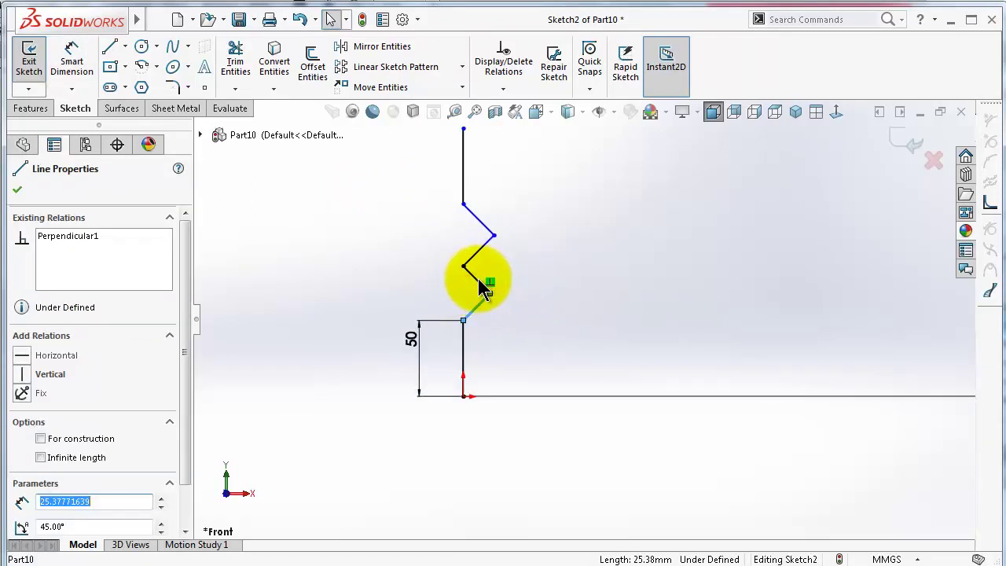
pyautogui.keyDown('ctrl'); pyautogui.click(477, 278); pyautogui.keyUp('ctrl')
pyautogui.keyDown('ctrl'); pyautogui.click(489, 237); pyautogui.keyUp('ctrl')
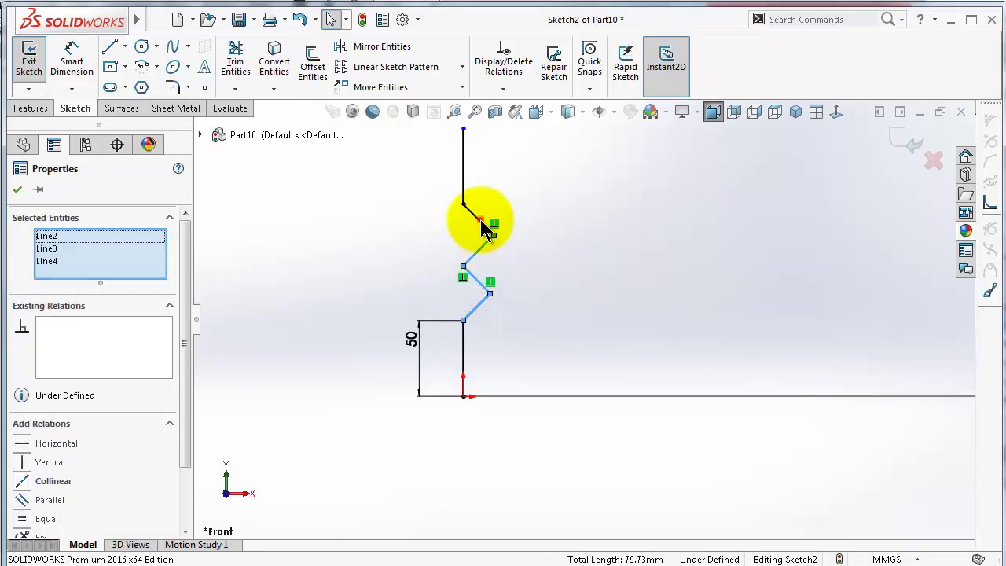
pyautogui.keyDown('ctrl'); pyautogui.click(487, 228); pyautogui.keyUp('ctrl')
pyautogui.click(599, 151)
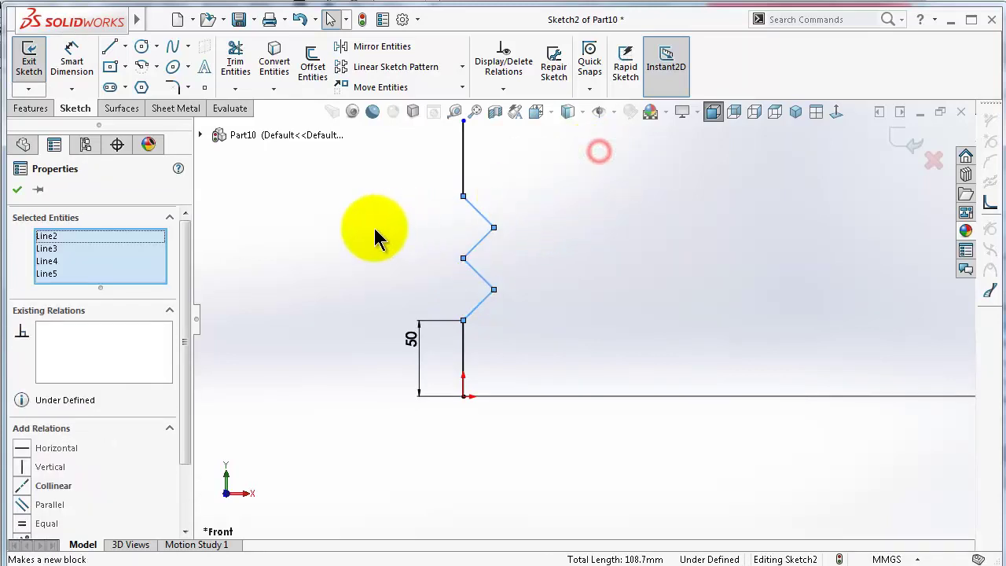
pyautogui.click(372, 229)
# Dimension the uppermost diagonal line of the profile's zigzag to 25 mm.
pyautogui.moveTo(317, 325); pyautogui.dragTo(305, 227, button='right')
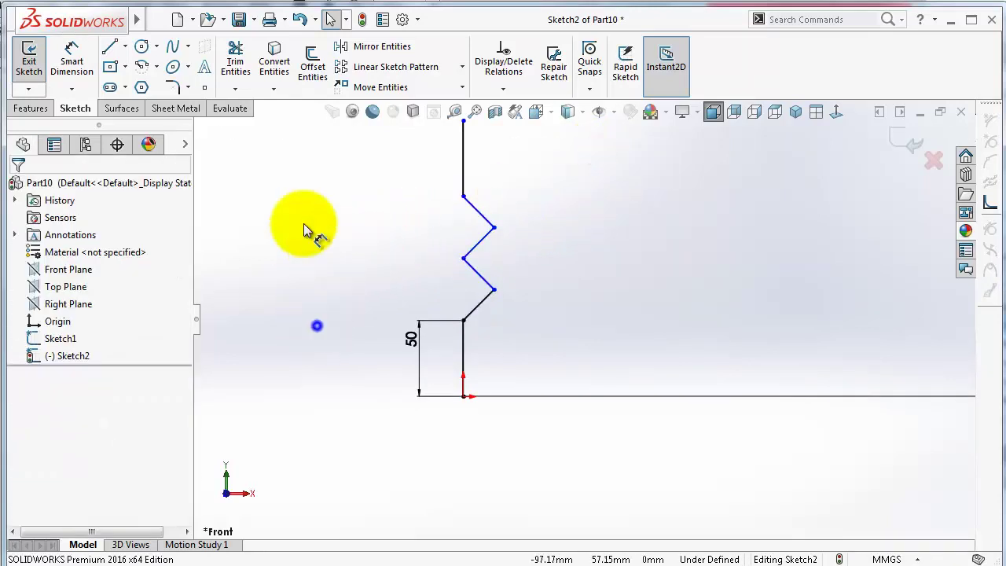
pyautogui.click(487, 224)
pyautogui.click(507, 192)
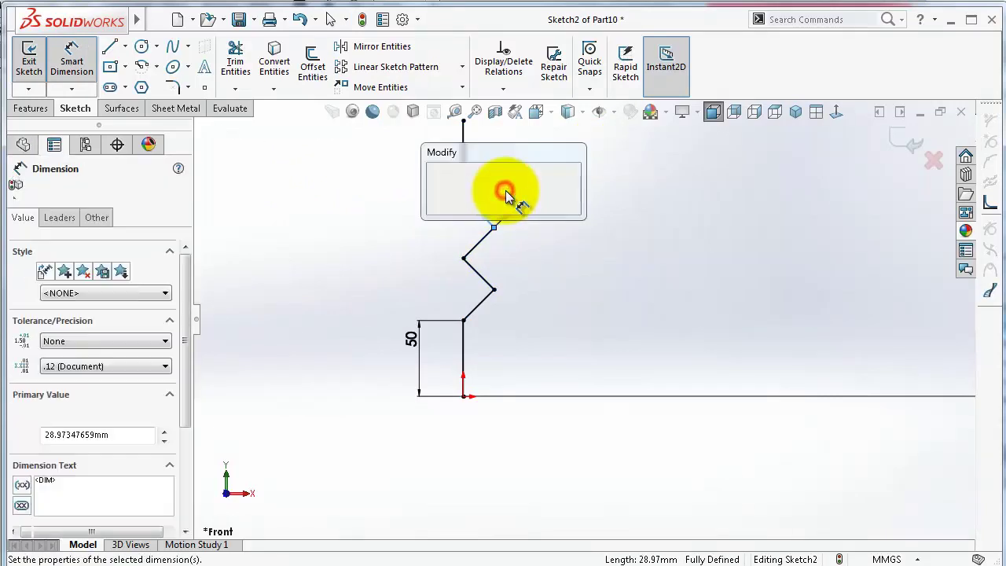
pyautogui.write('25')
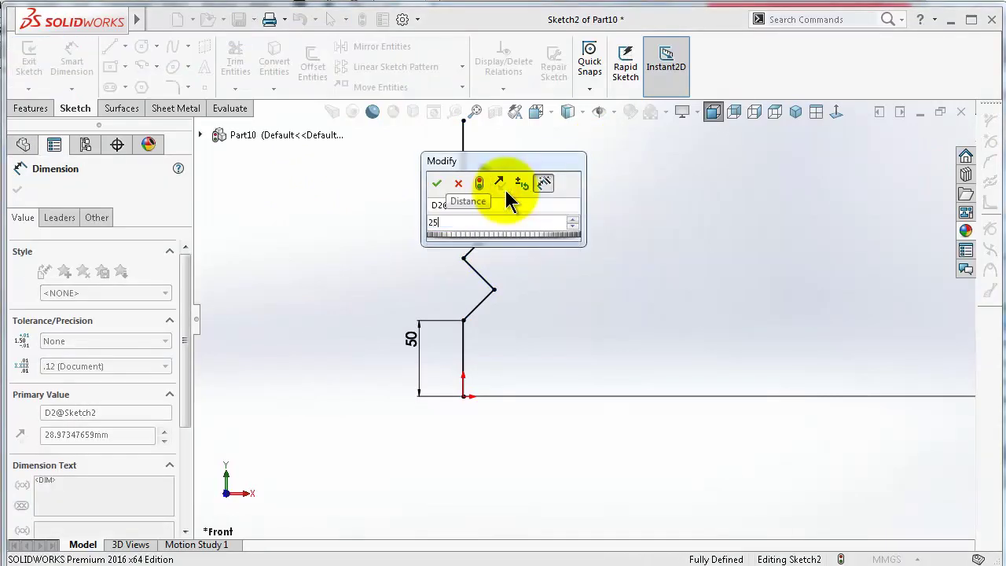
pyautogui.press('Return')
pyautogui.click(388, 234)
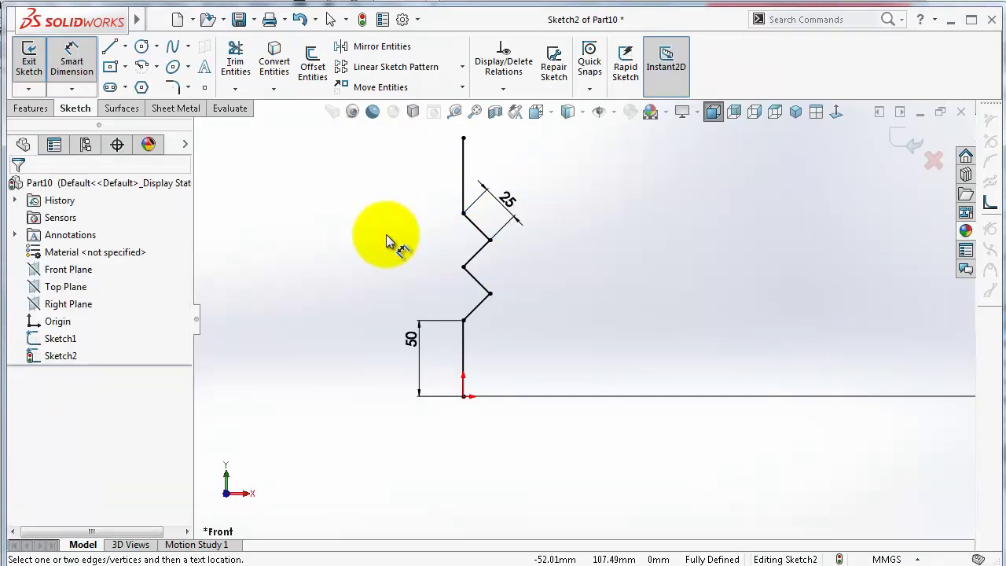
pyautogui.moveTo(401, 246)
pyautogui.mouseDown(button='middle')
pyautogui.moveTo(503, 283)
pyautogui.moveTo(655, 231)
pyautogui.moveTo(654, 303)
pyautogui.mouseUp(button='middle')
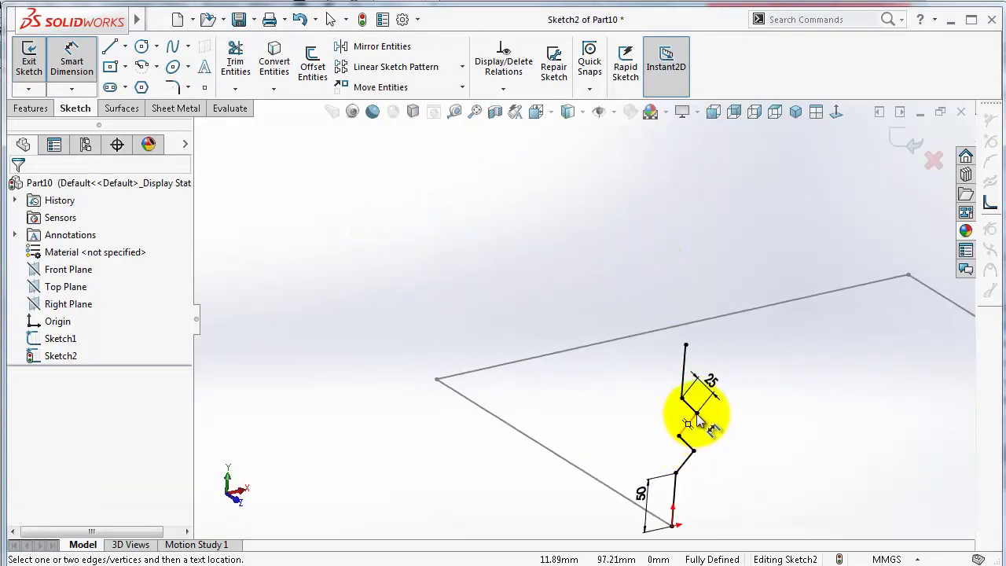
pyautogui.moveTo(723, 471); pyautogui.dragTo(685, 444, button='middle')
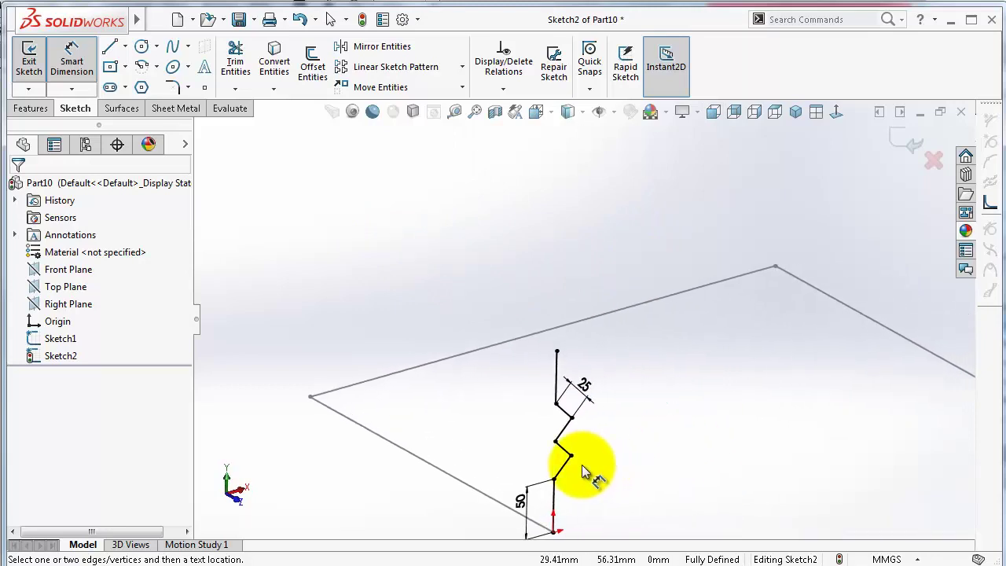
pyautogui.scroll(-2, 582, 491)
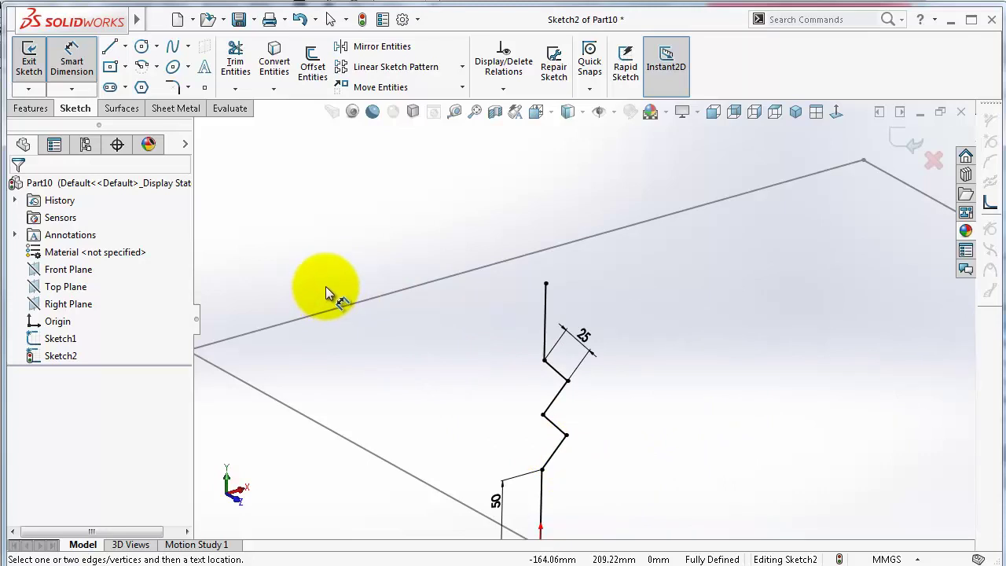
pyautogui.press('Escape')
pyautogui.scroll(-2, 642, 299)
pyautogui.scroll(1, 642, 299)
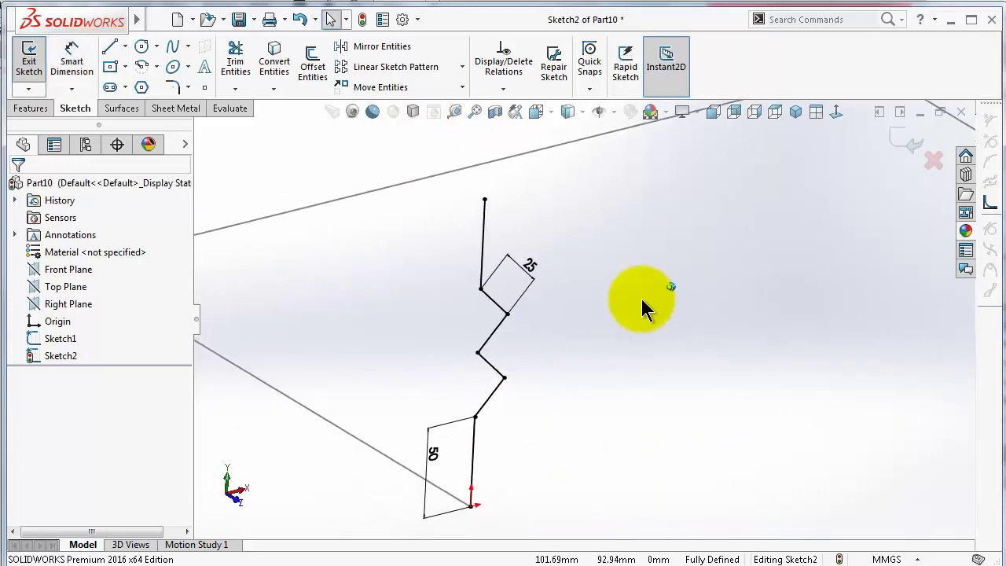
pyautogui.click(185, 109)
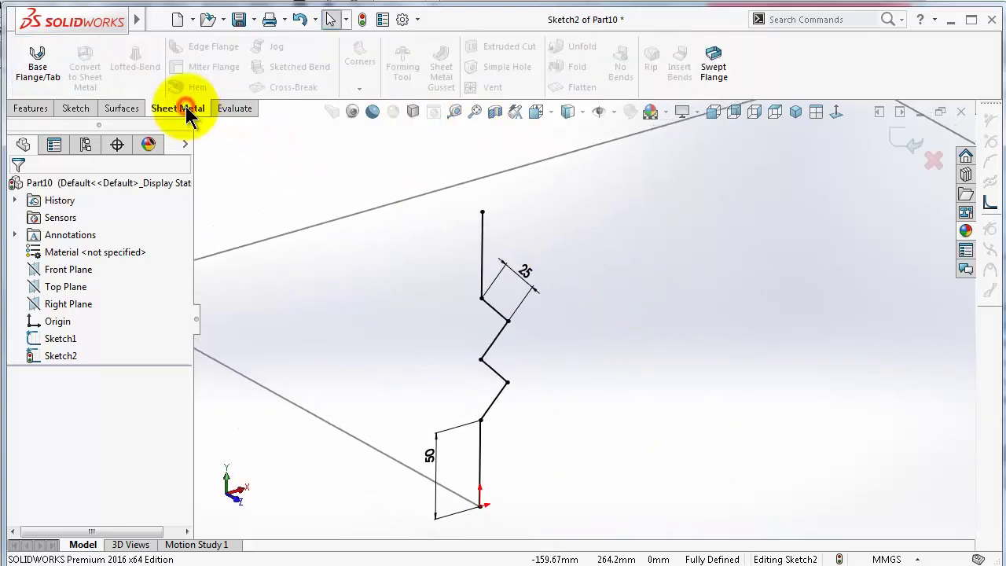
pyautogui.click(715, 72)
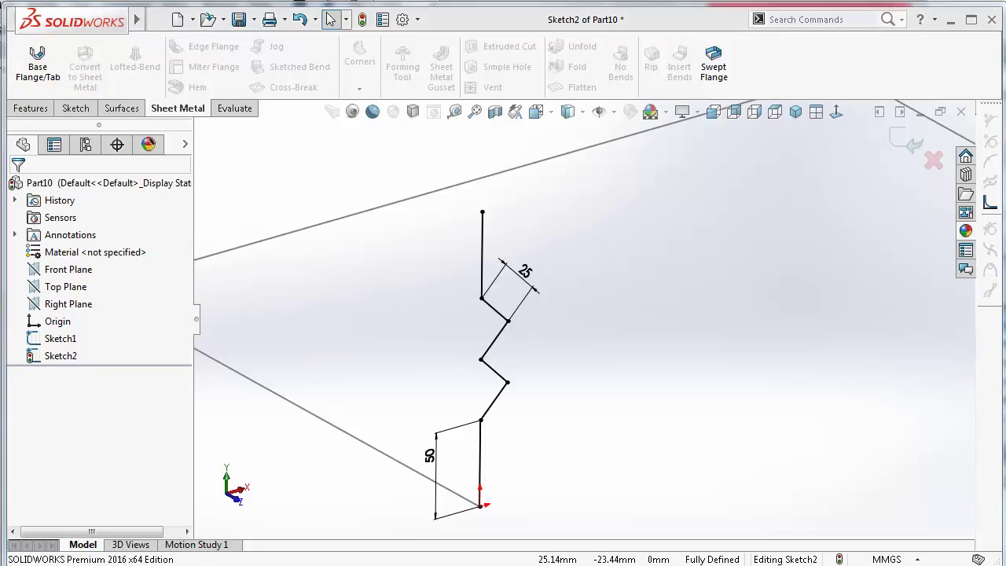
pyautogui.click(36, 62)
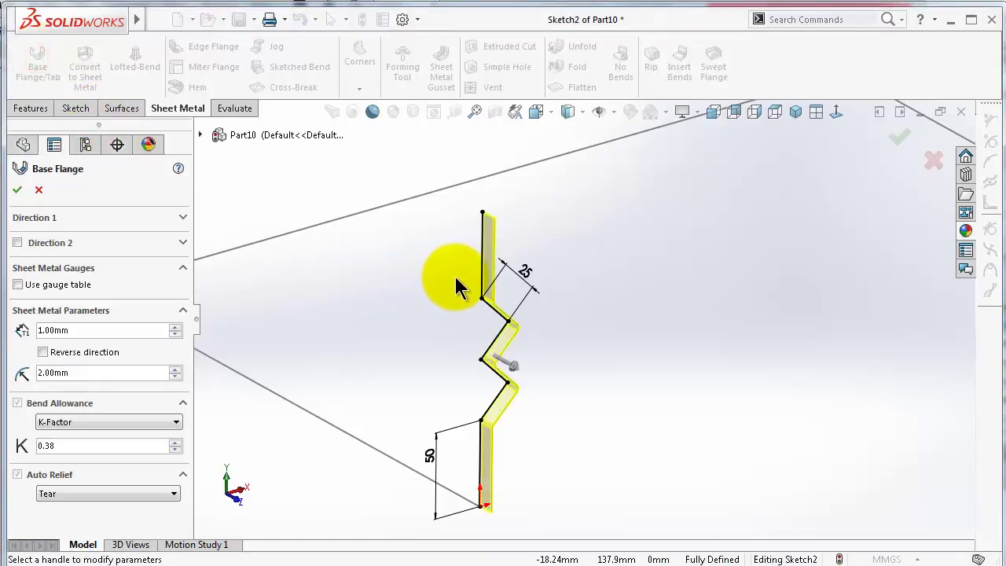
pyautogui.click(507, 363)
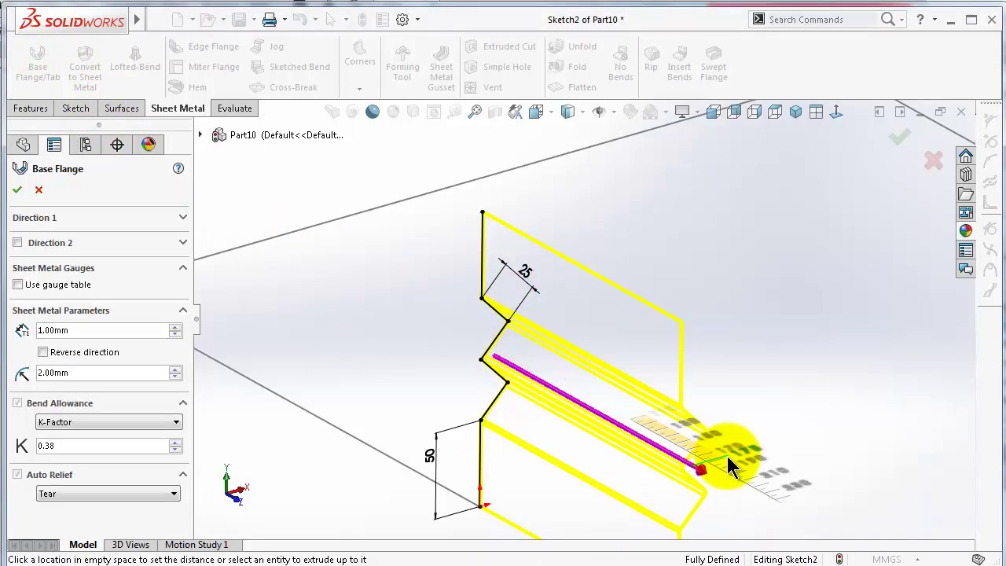
pyautogui.click(729, 465)
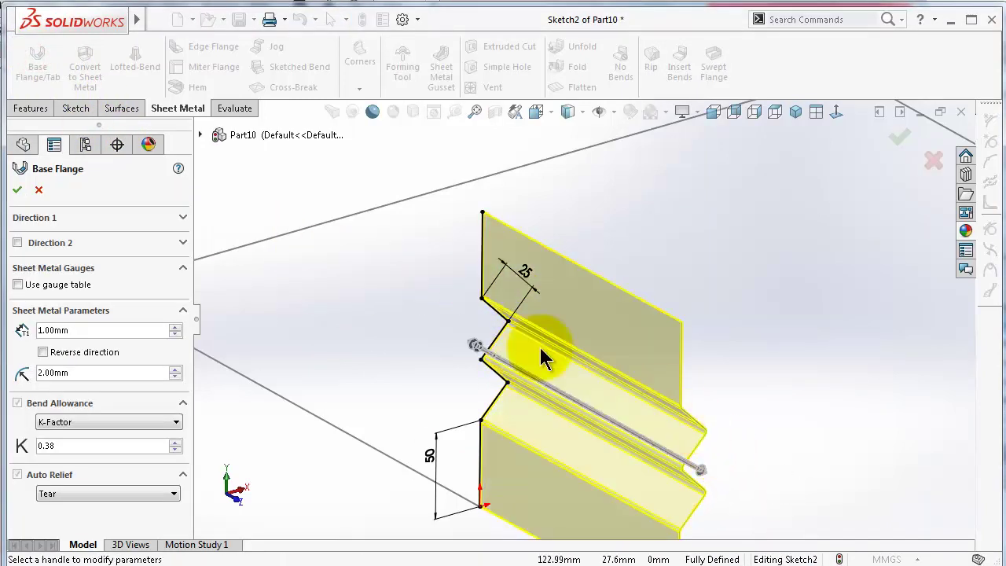
pyautogui.click(39, 194)
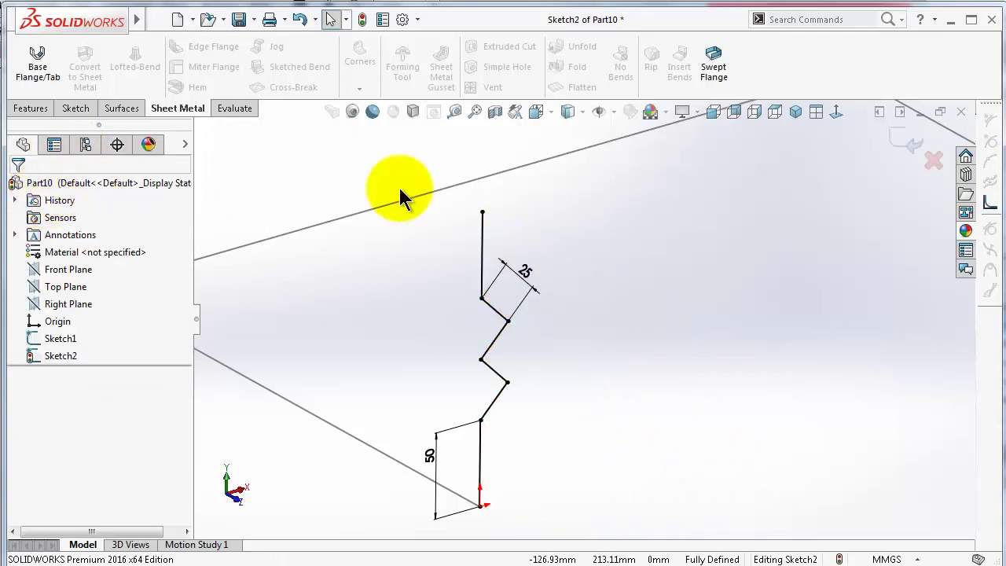
# Create a swept flange from the zigzag profile along the open path sketch with a 5 mm bend radius.
pyautogui.click(711, 72)
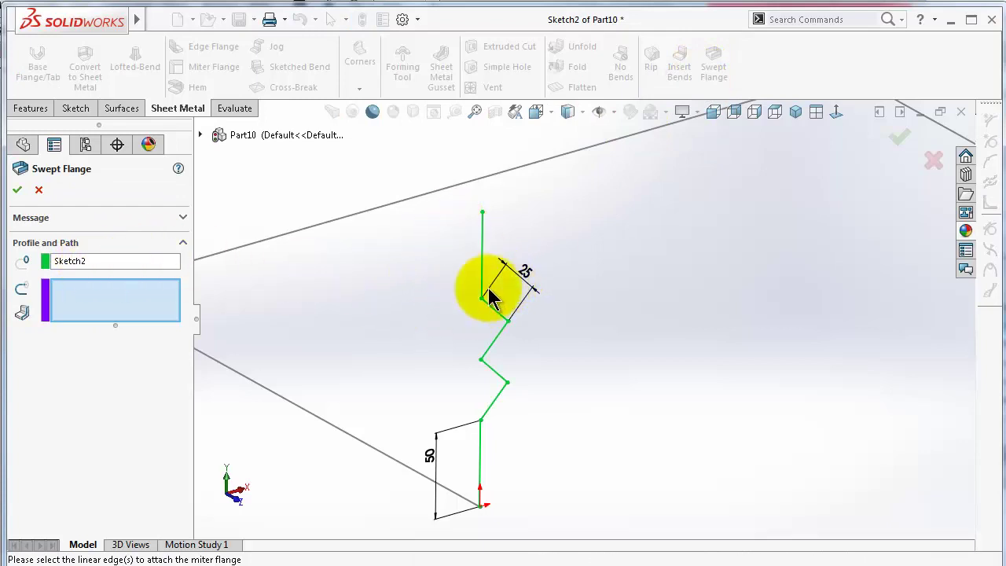
pyautogui.click(69, 300)
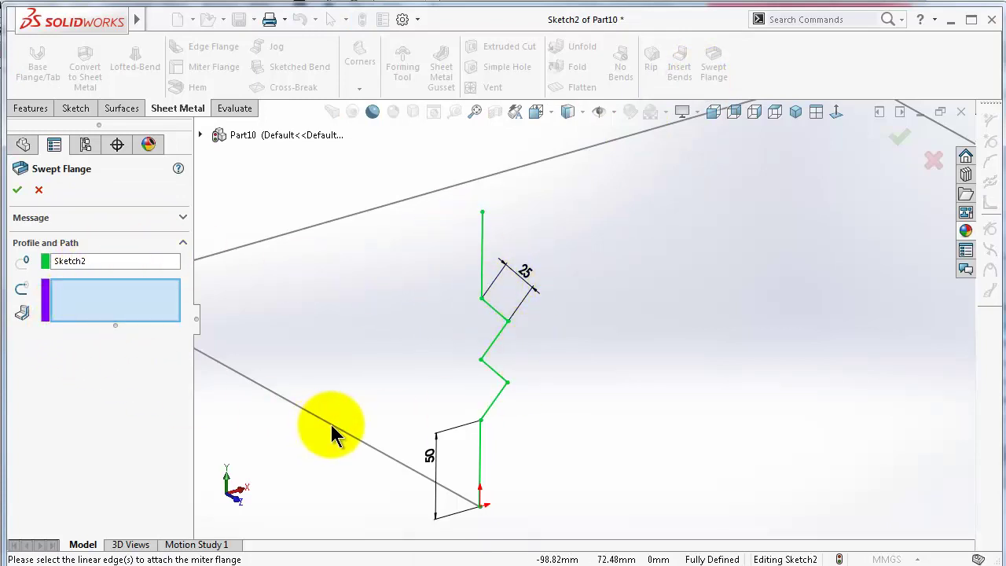
pyautogui.click(331, 434)
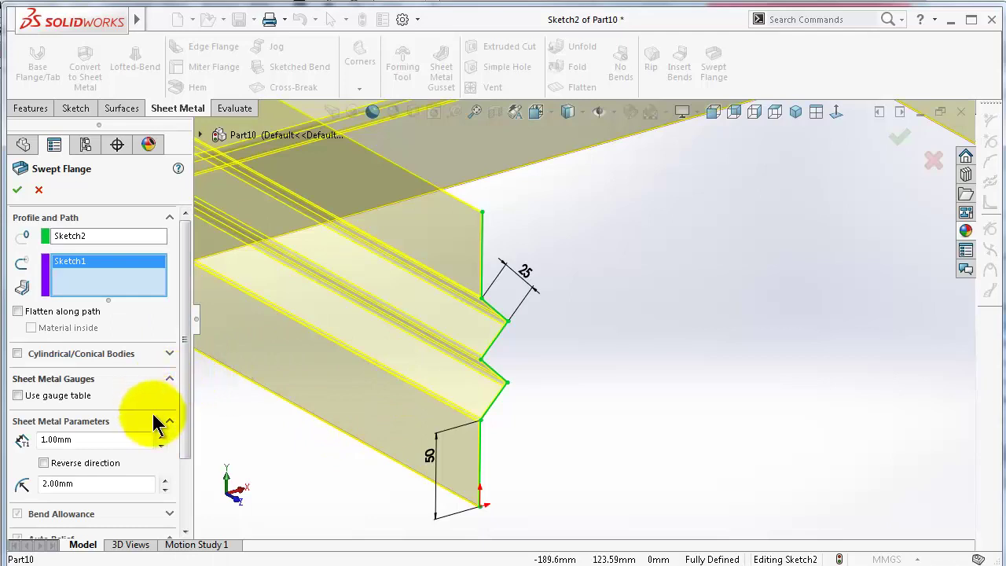
pyautogui.moveTo(103, 483); pyautogui.dragTo(23, 481)
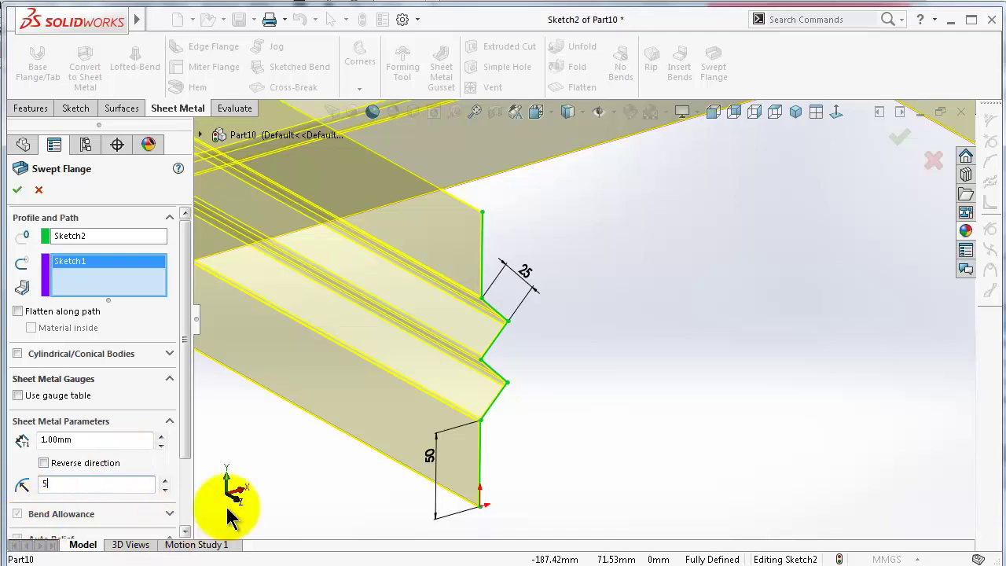
pyautogui.click(303, 498)
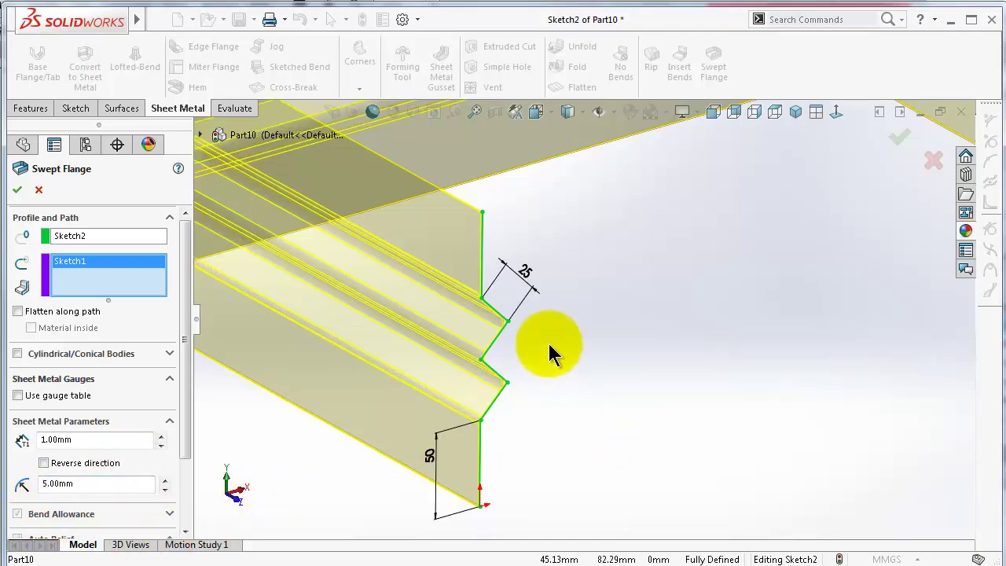
pyautogui.scroll(5, 545, 344)
pyautogui.moveTo(544, 346); pyautogui.dragTo(456, 330, button='middle')
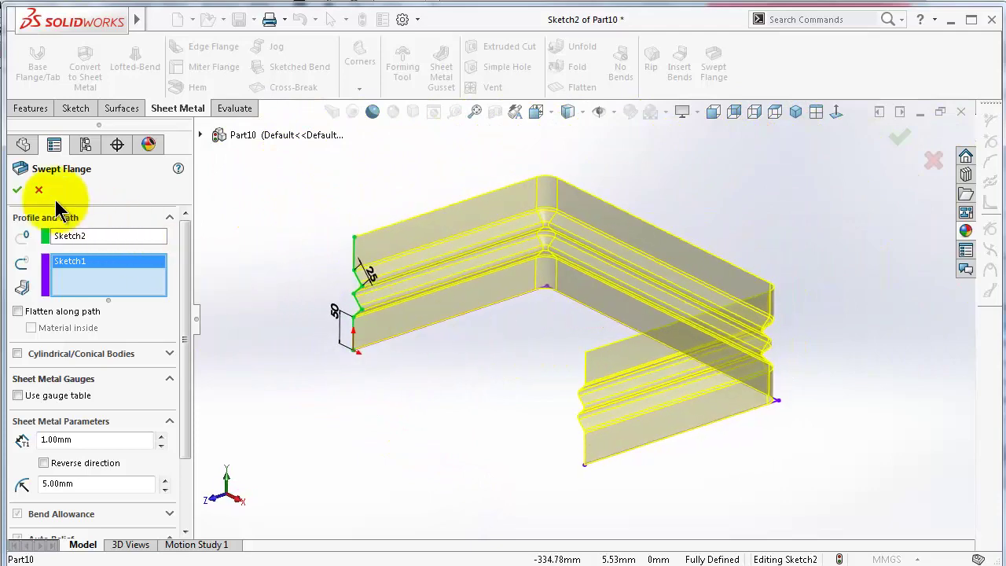
pyautogui.click(19, 189)
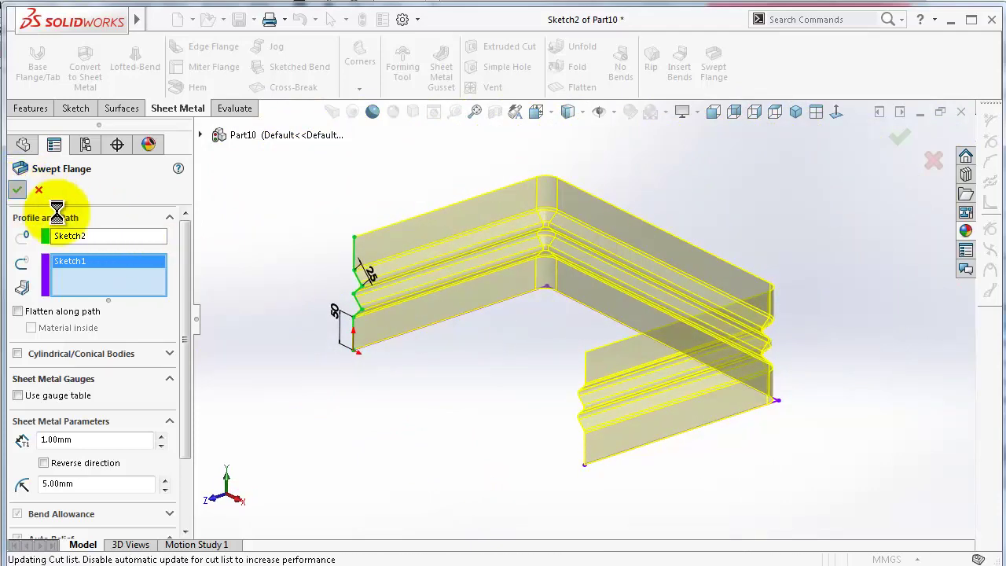
# Examine the swept flange and its ribbed corners from all around.
pyautogui.press('Left')
pyautogui.press('Left')
pyautogui.press('Left')
pyautogui.press('Left')
pyautogui.press('Left')
pyautogui.press('Left')
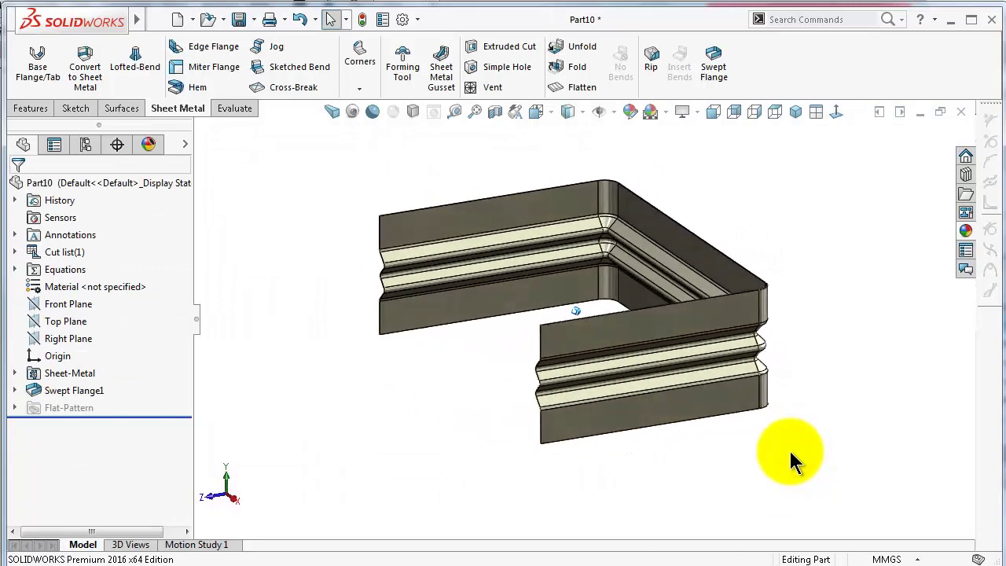
pyautogui.press('Left')
pyautogui.press('Left')
pyautogui.press('Left')
pyautogui.press('Left')
pyautogui.press('Left')
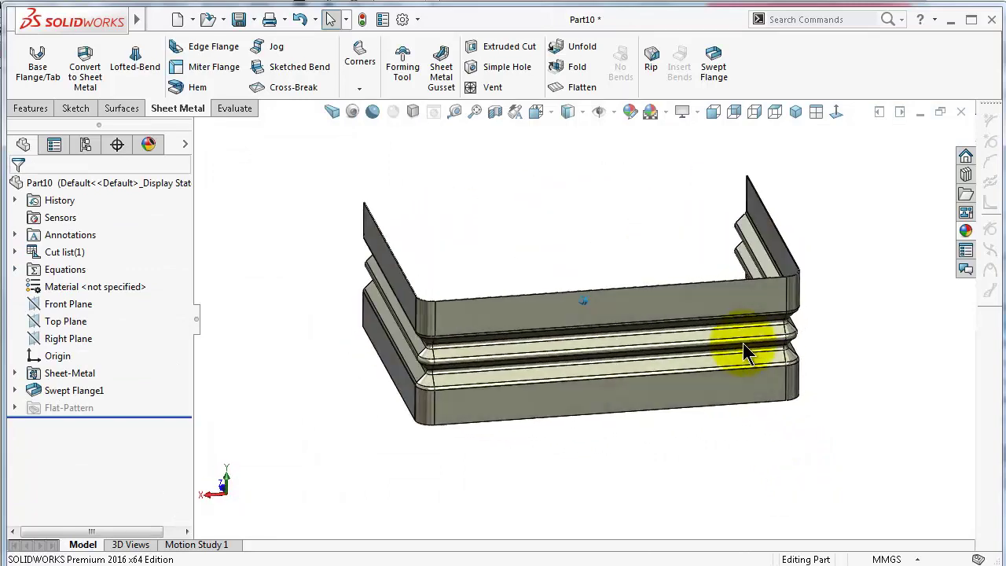
pyautogui.press('Left')
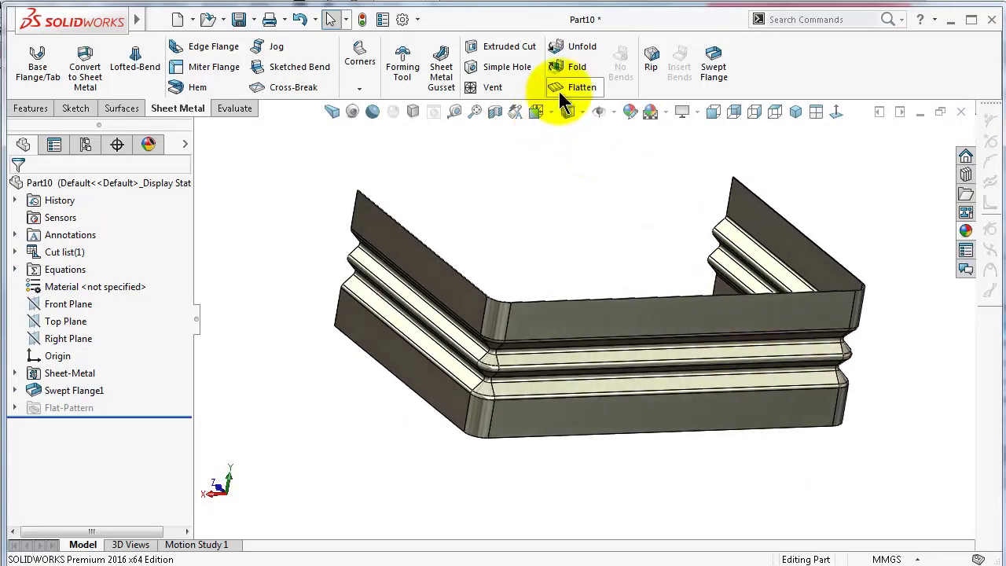
# Flatten the swept flange to inspect its bend lines, and return the part to its folded state.
pyautogui.click(561, 88)
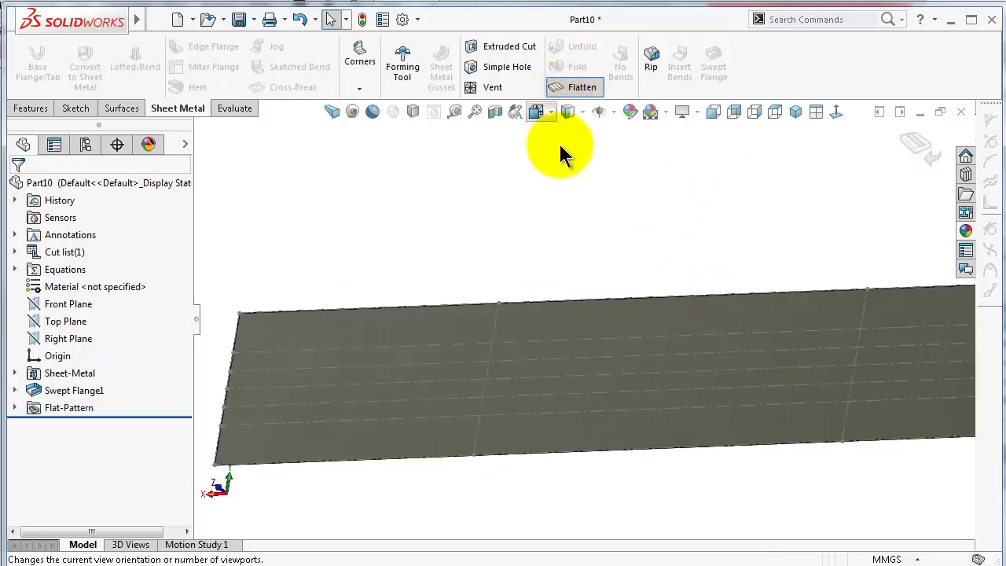
pyautogui.press('Left')
pyautogui.press('Down')
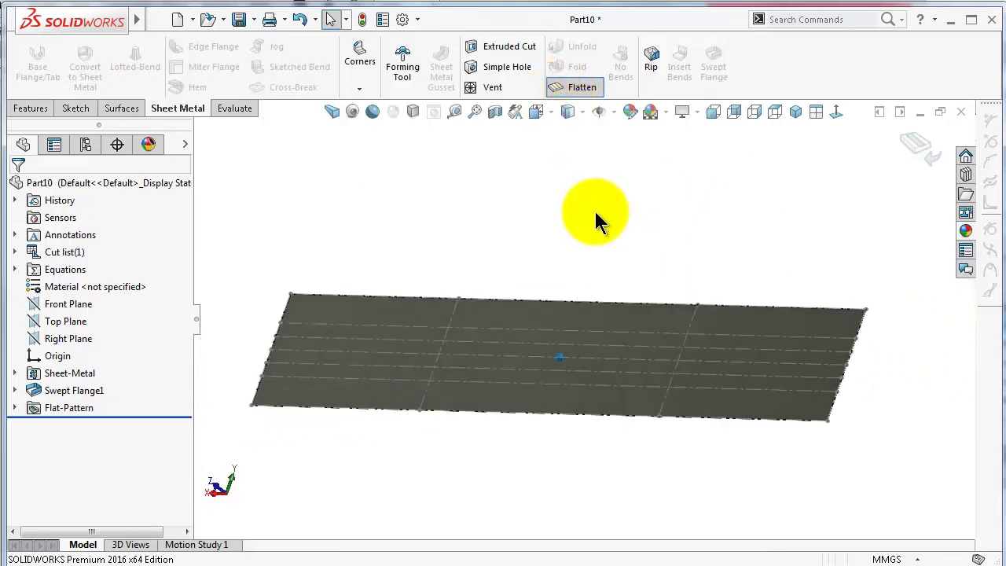
pyautogui.moveTo(596, 212); pyautogui.dragTo(597, 280, button='middle')
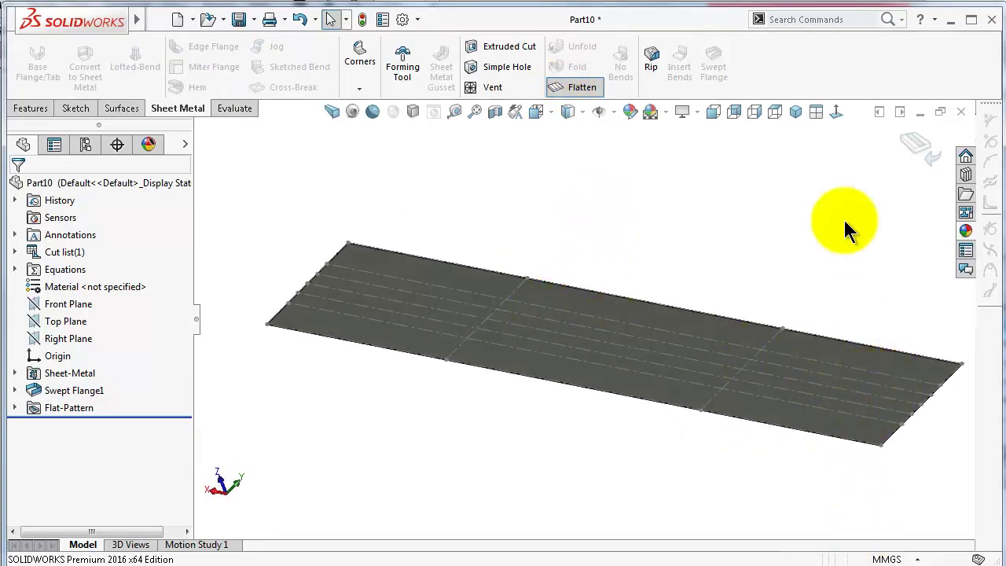
pyautogui.click(916, 144)
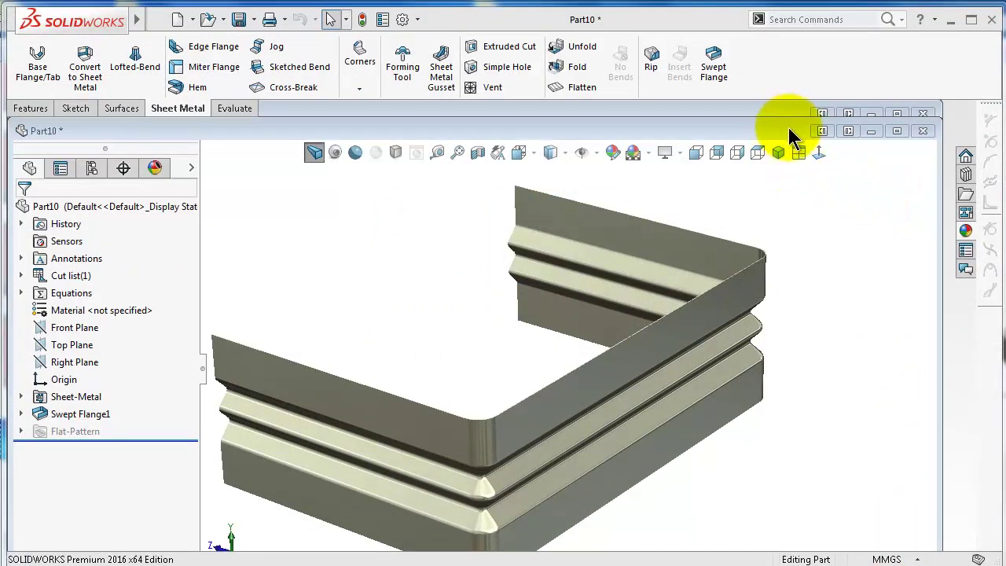
# Minimize the swept flange part and examine the miter flangeB part's mitered corners.
pyautogui.click(872, 131)
pyautogui.moveTo(747, 321); pyautogui.dragTo(711, 338, button='middle')
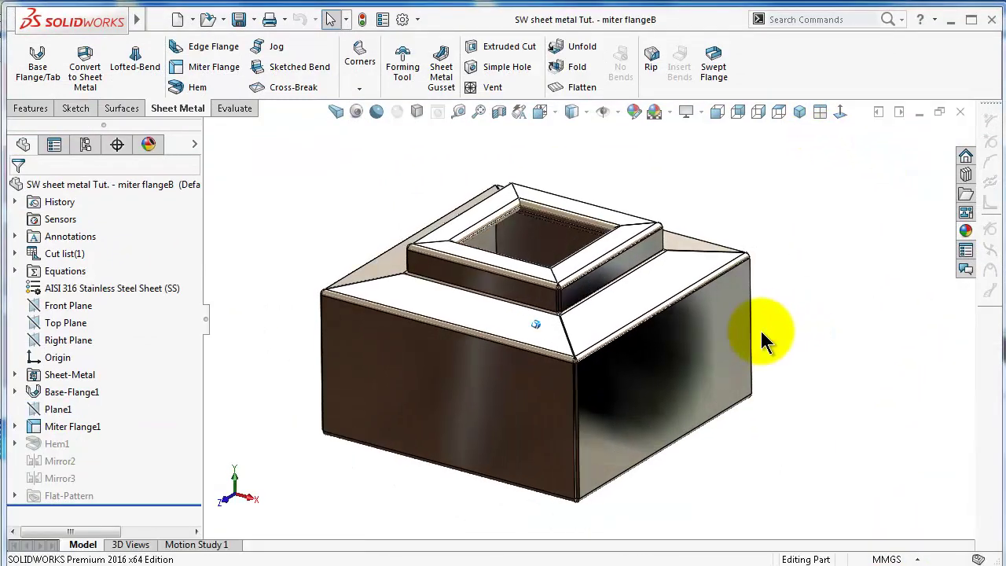
pyautogui.scroll(-2, 593, 359)
pyautogui.moveTo(620, 334); pyautogui.dragTo(620, 334, button='middle')
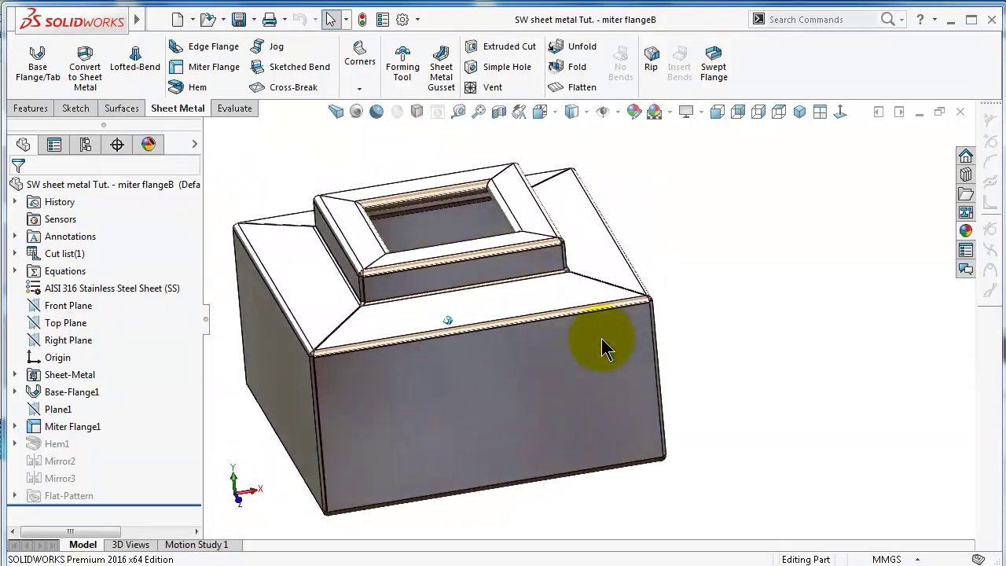
# Examine the miter flange enclosure from several sides, including the mitered seams around its stepped opening.
pyautogui.scroll(-2, 481, 340)
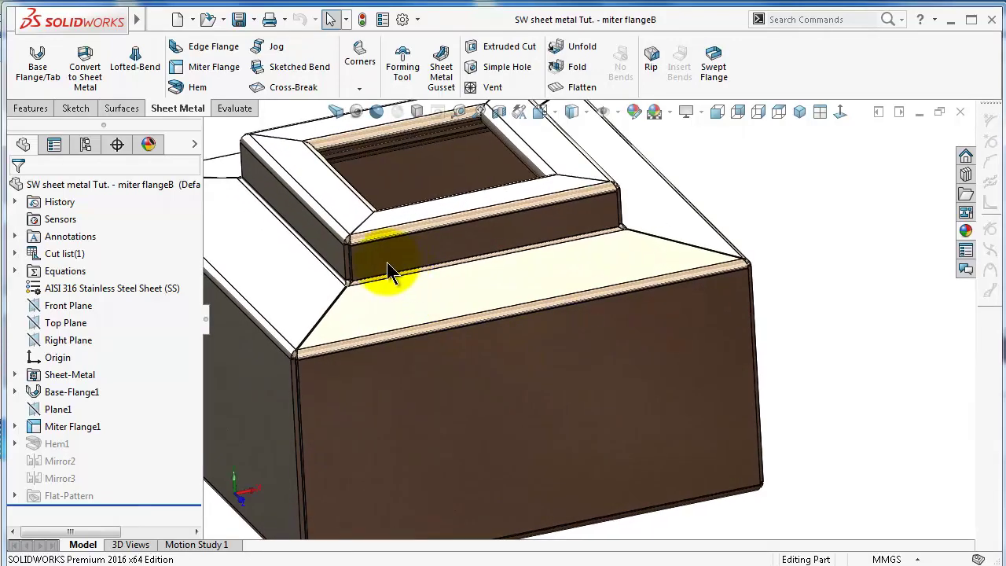
pyautogui.scroll(-2, 389, 264)
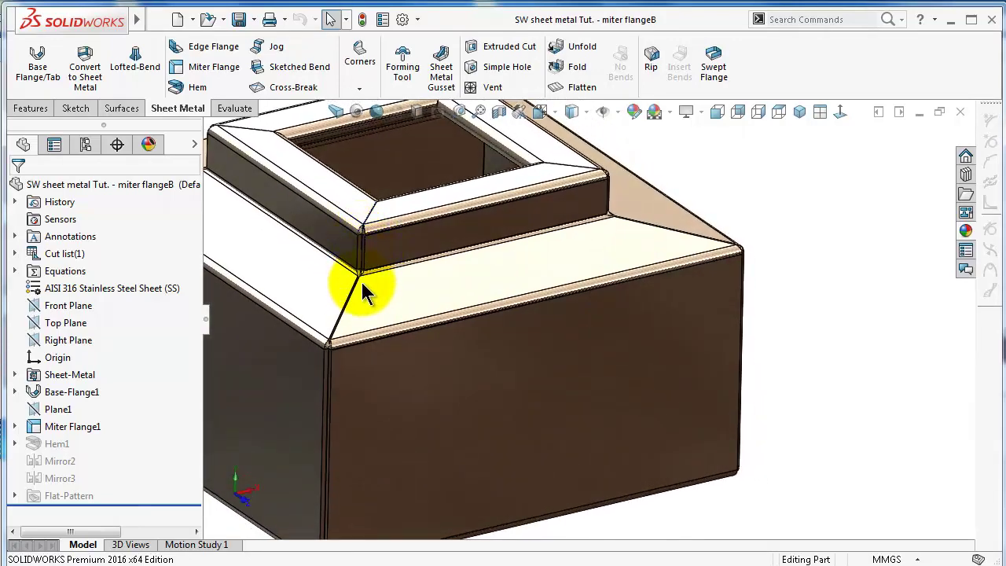
pyautogui.moveTo(584, 404); pyautogui.dragTo(513, 308, button='middle')
pyautogui.scroll(2, 589, 392)
pyautogui.press('Right')
pyautogui.press('Right')
pyautogui.press('Right')
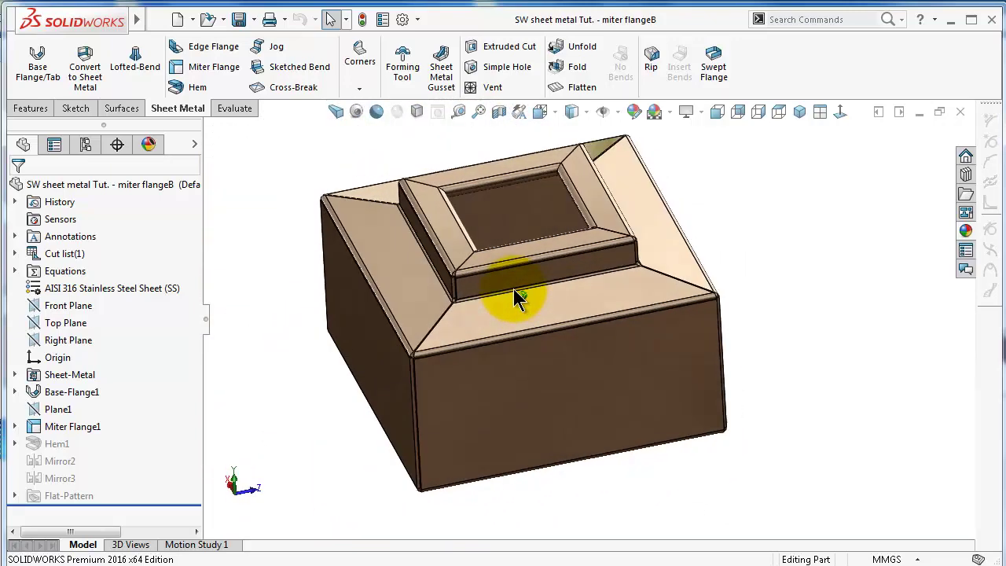
pyautogui.scroll(-2, 514, 290)
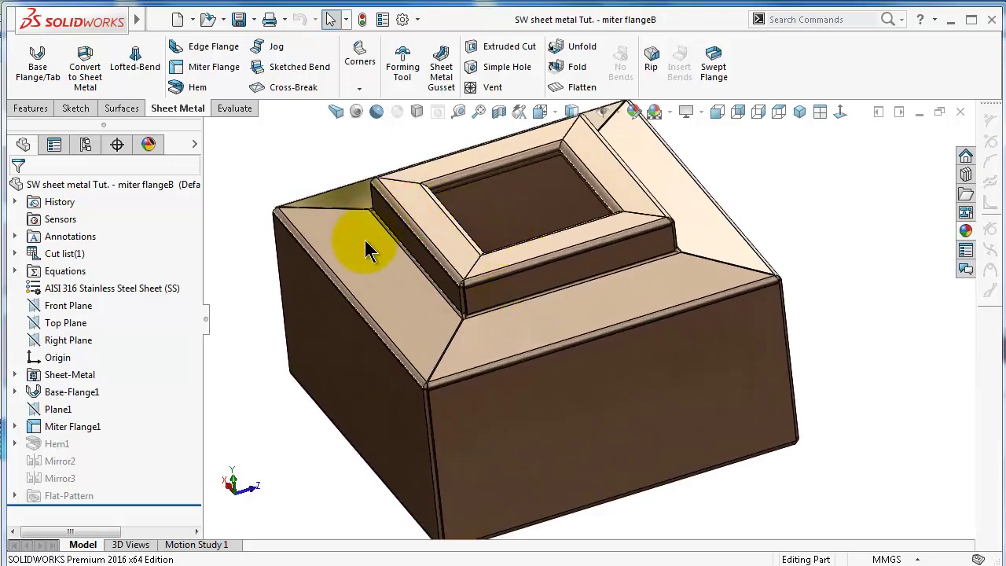
pyautogui.press('Up')
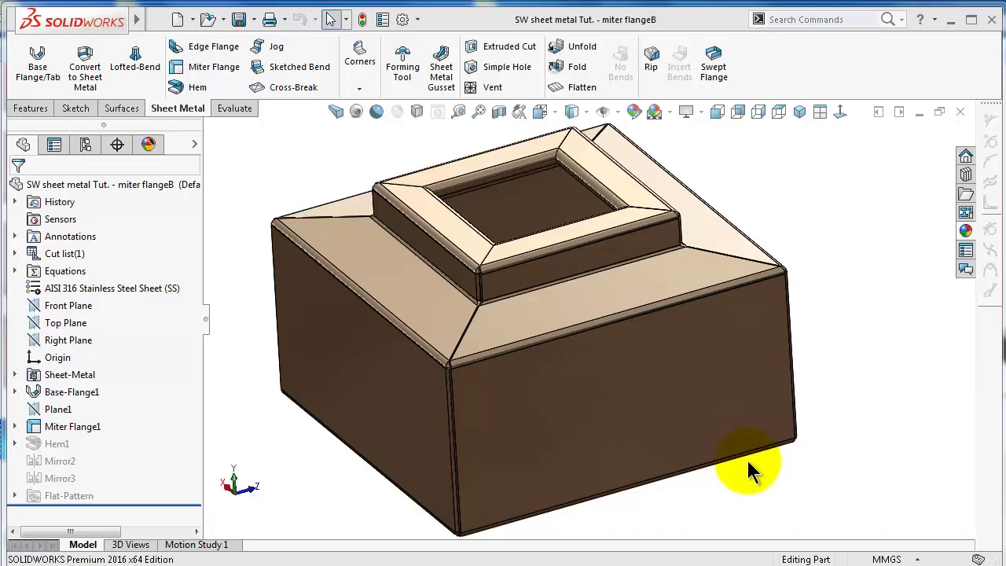
pyautogui.moveTo(836, 297); pyautogui.dragTo(832, 270, button='middle')
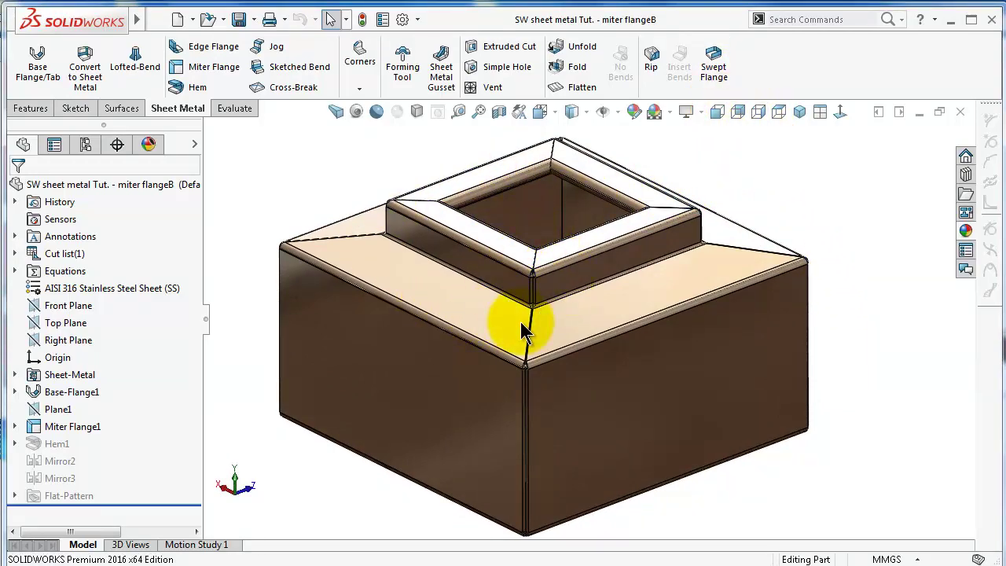
pyautogui.moveTo(649, 308); pyautogui.dragTo(636, 297, button='middle')
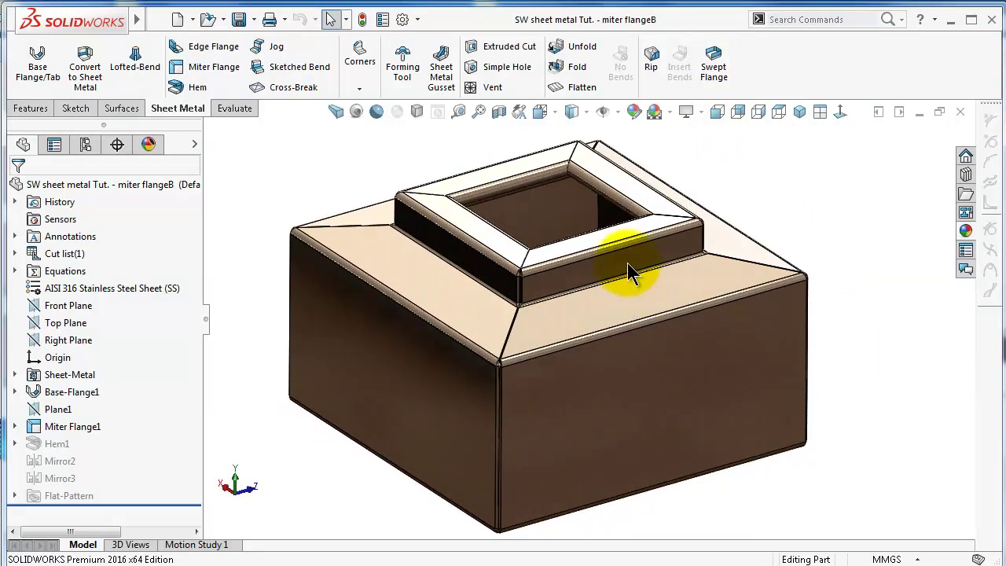
# Preview a section view of the enclosure at the Front Plane to inspect the inner flange profile, and cancel it.
pyautogui.click(499, 113)
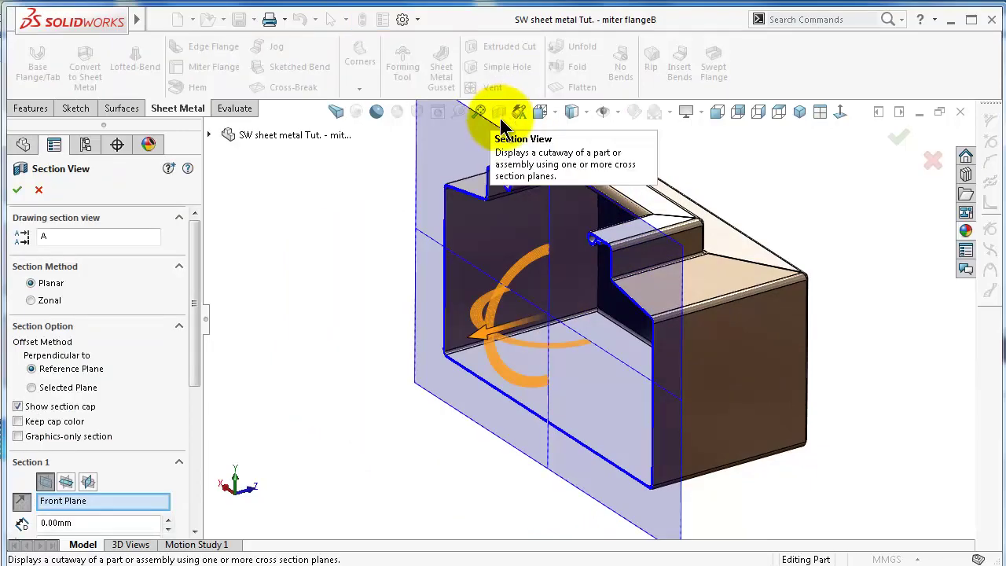
pyautogui.moveTo(567, 275); pyautogui.dragTo(512, 226, button='middle')
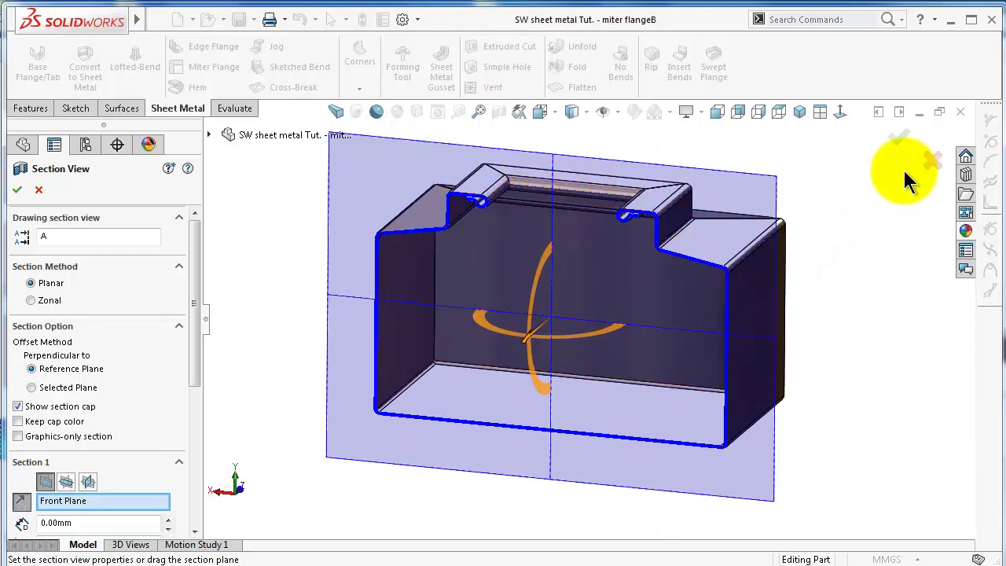
pyautogui.click(931, 164)
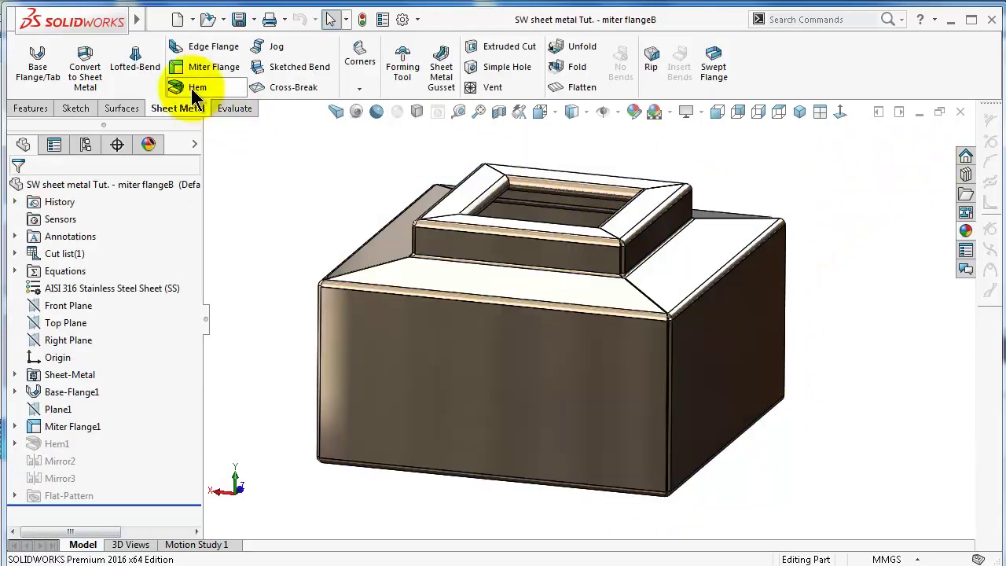
# Create a new part and sketch a center rectangle about 137 mm tall from the origin on the Top Plane.
pyautogui.click(179, 21)
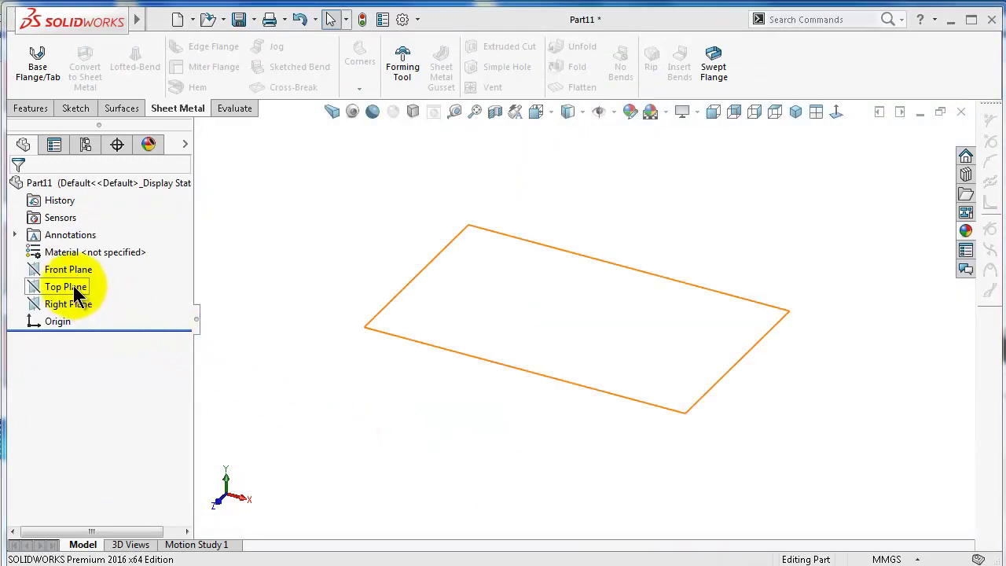
pyautogui.click(68, 287)
pyautogui.click(88, 263)
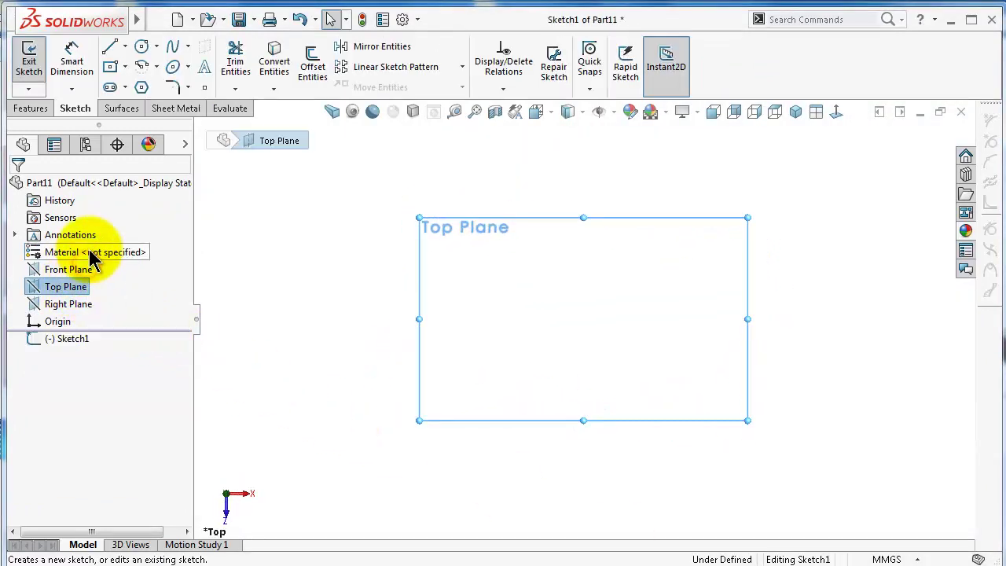
pyautogui.click(110, 66)
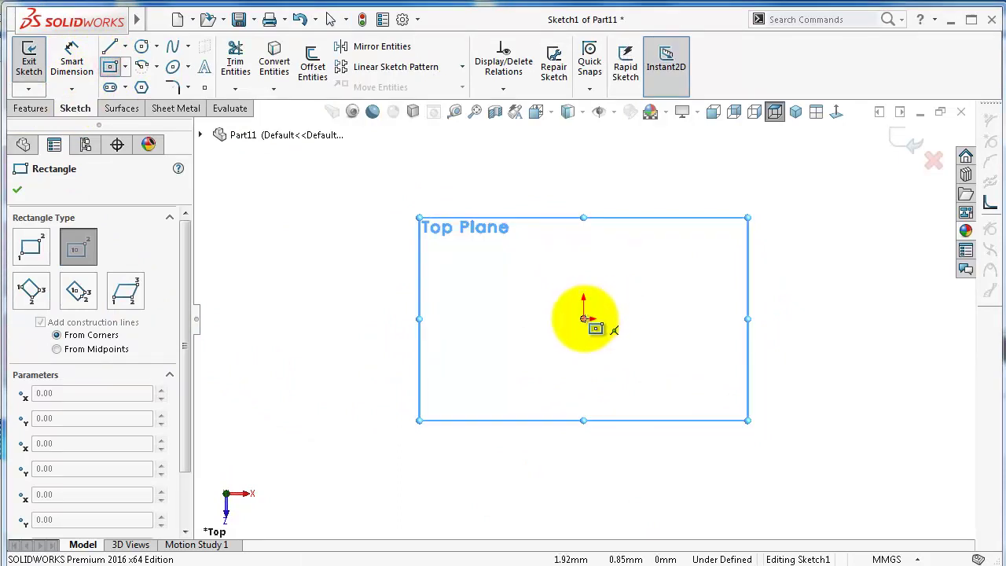
pyautogui.click(412, 192)
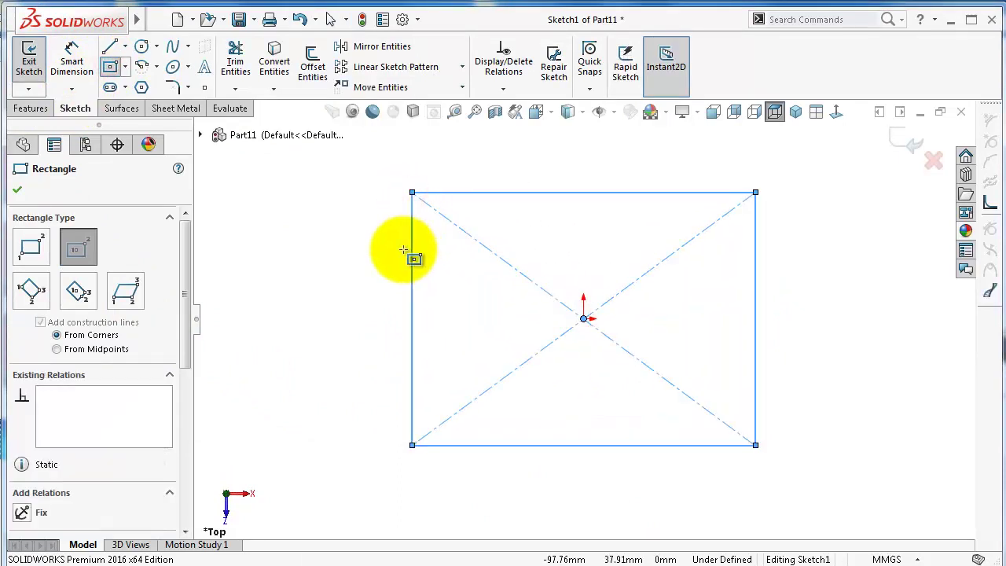
pyautogui.press('Escape')
# Make two adjacent sides of the rectangle equal in length.
pyautogui.click(411, 246)
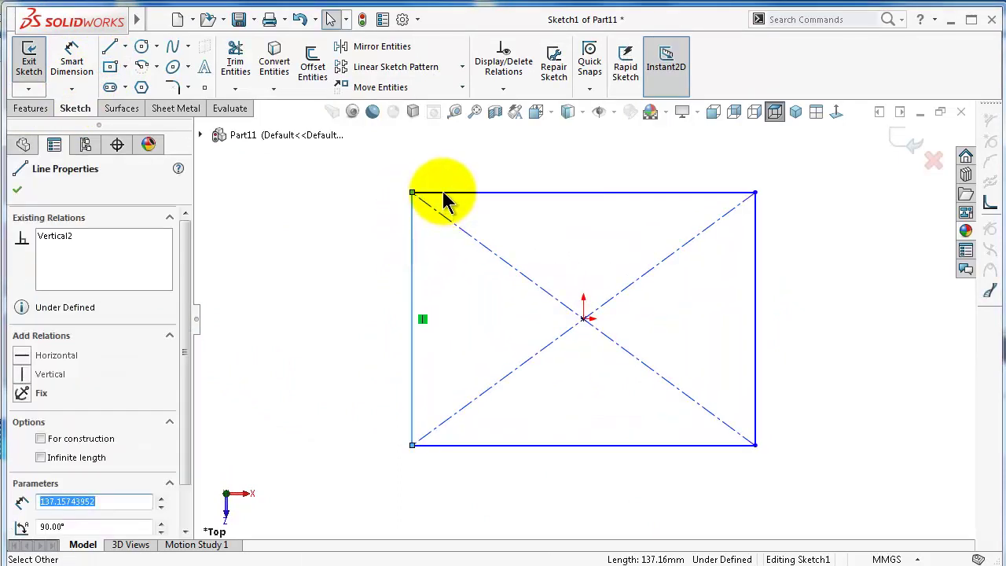
pyautogui.keyDown('ctrl'); pyautogui.click(443, 193); pyautogui.keyUp('ctrl')
pyautogui.click(581, 130)
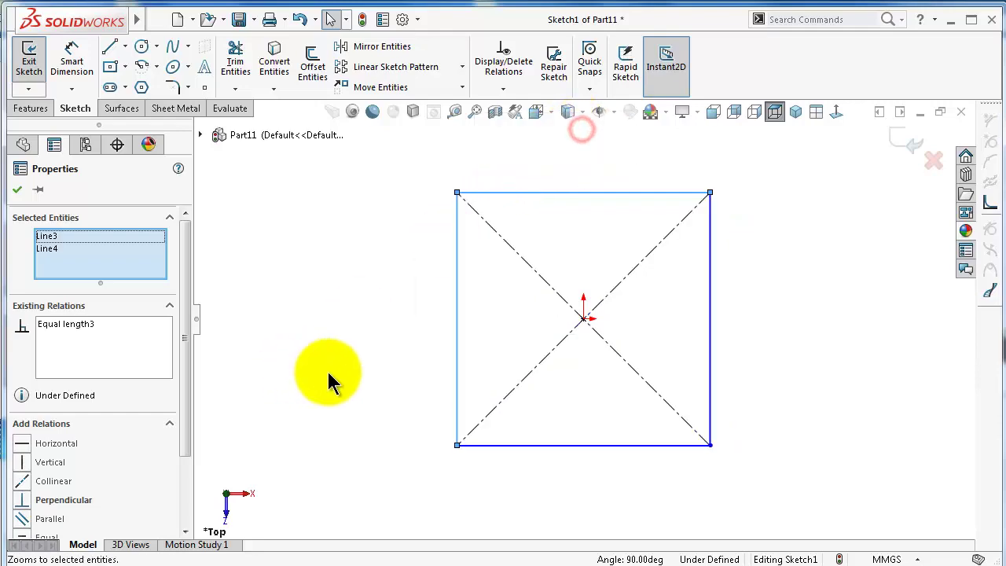
pyautogui.moveTo(327, 373); pyautogui.dragTo(338, 196, button='right')
pyautogui.press('Escape')
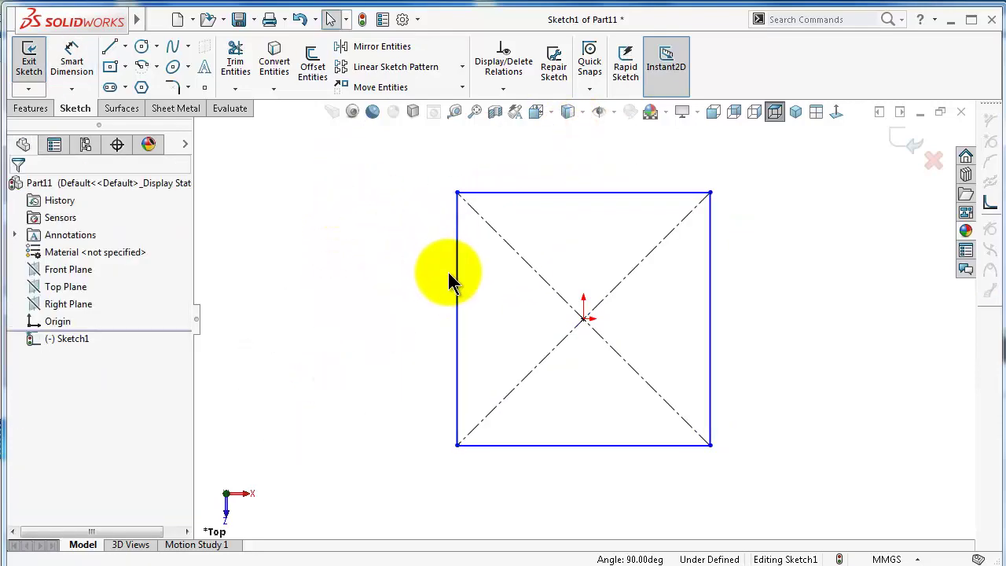
# Dimension one vertical side of the square at 150 mm.
pyautogui.click(458, 274)
pyautogui.moveTo(375, 295); pyautogui.dragTo(377, 200, button='right')
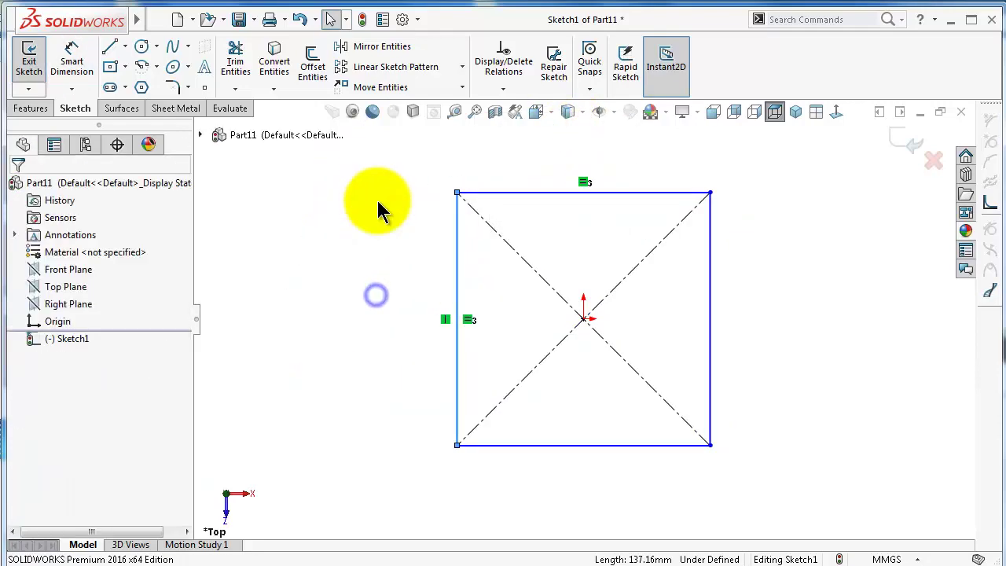
pyautogui.click(358, 262)
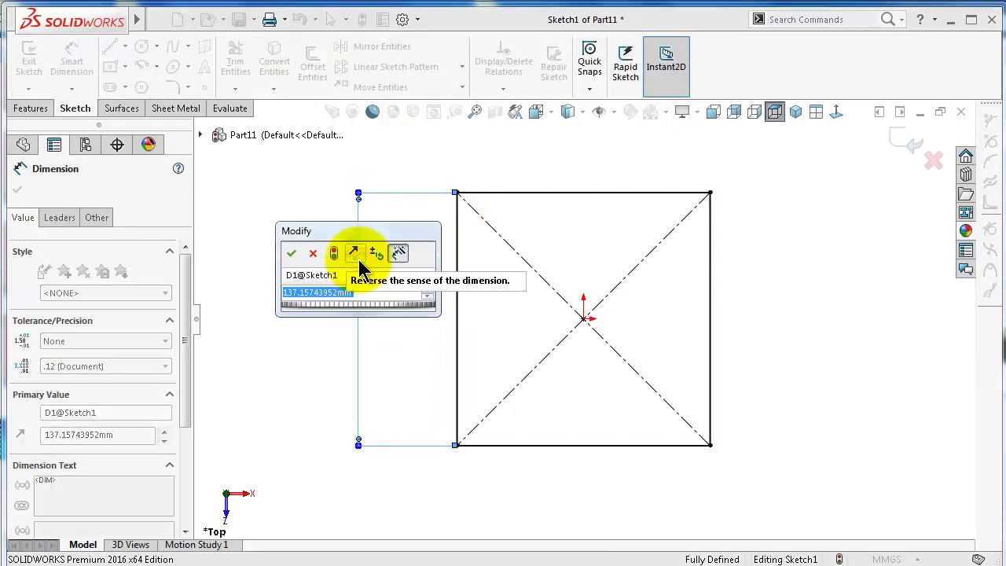
pyautogui.write('150')
pyautogui.press('Return')
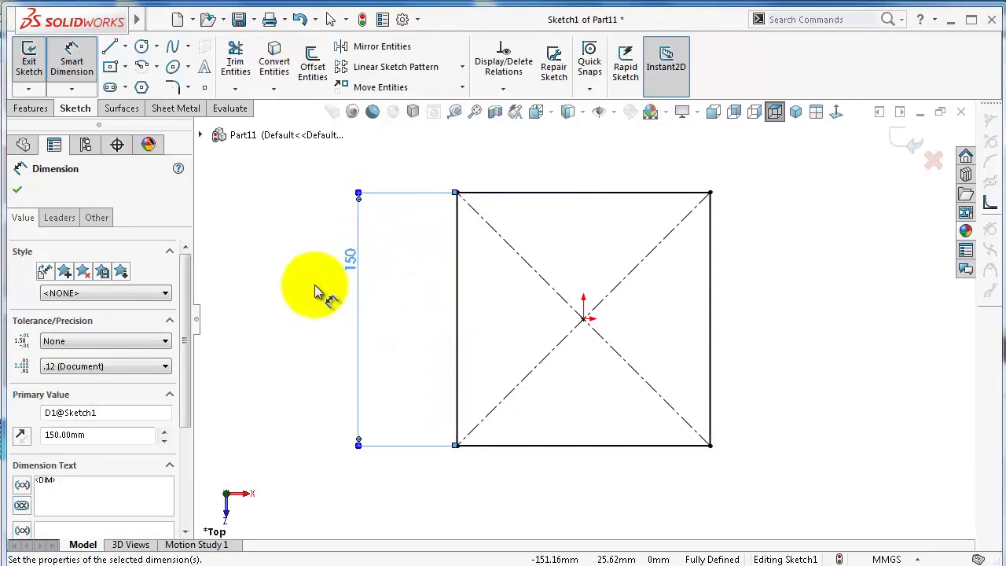
pyautogui.click(295, 297)
# Create a sheet metal base flange from the square sketch.
pyautogui.moveTo(326, 299); pyautogui.dragTo(334, 297, button='middle')
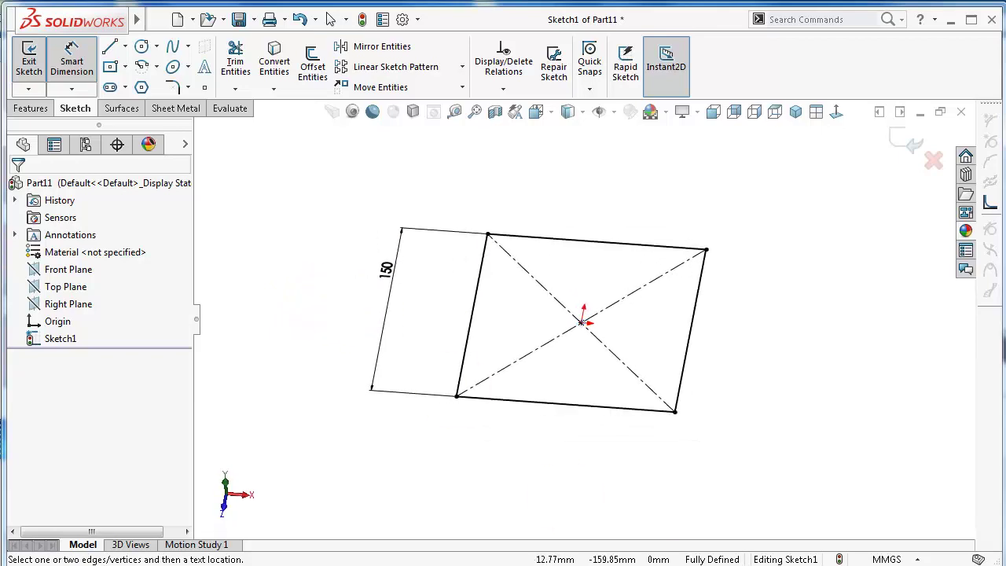
pyautogui.hotkey('ctrl', '8')
pyautogui.click(32, 108)
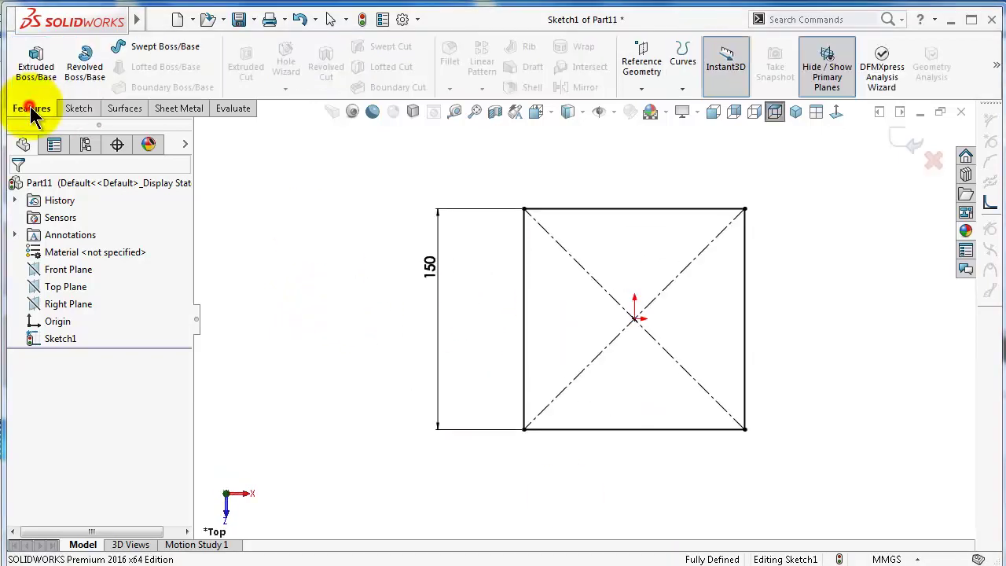
pyautogui.click(182, 108)
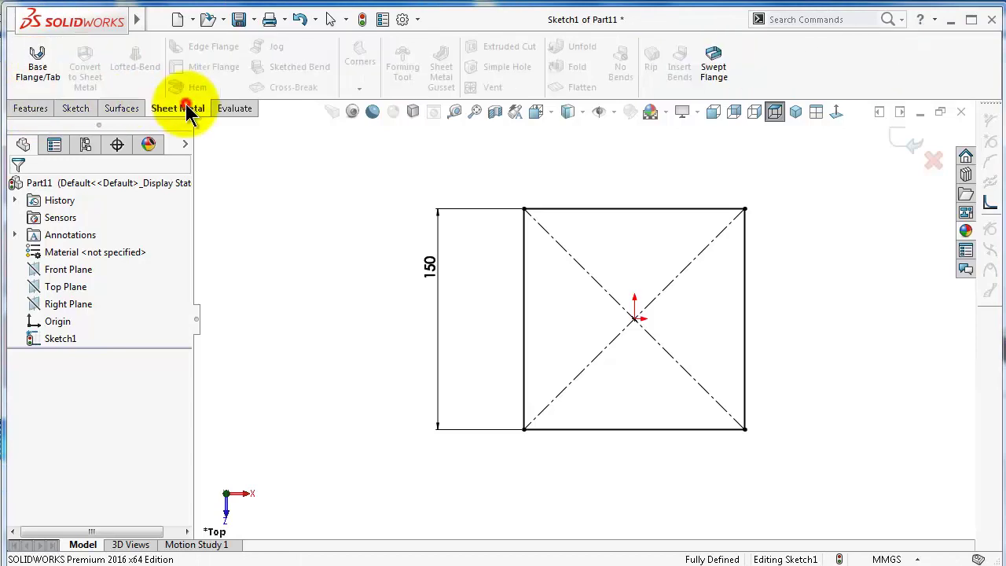
pyautogui.click(40, 69)
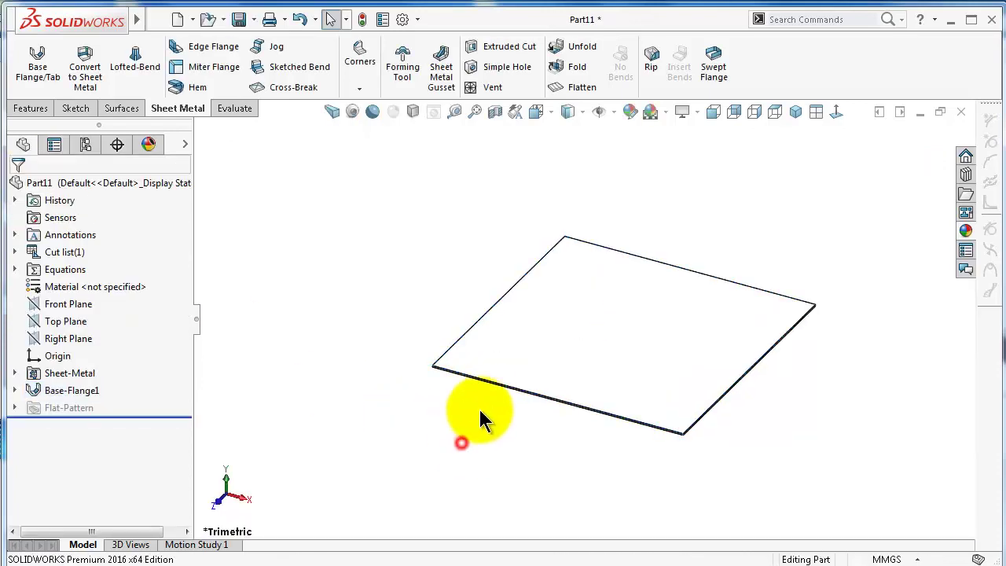
# Start a sketch on the front thickness face of the base flange and view it face-on.
pyautogui.scroll(-3, 481, 418)
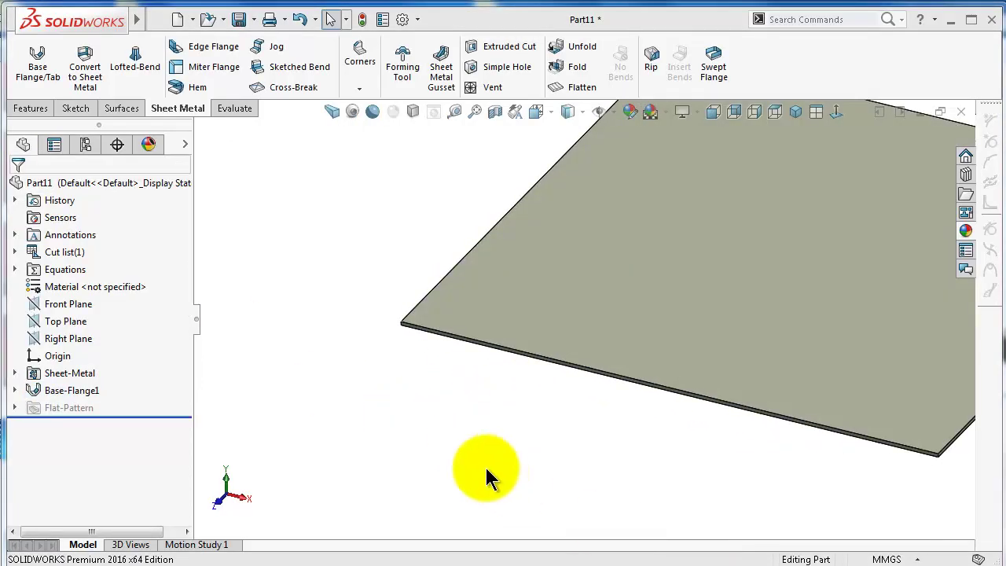
pyautogui.scroll(-4, 487, 472)
pyautogui.click(444, 279)
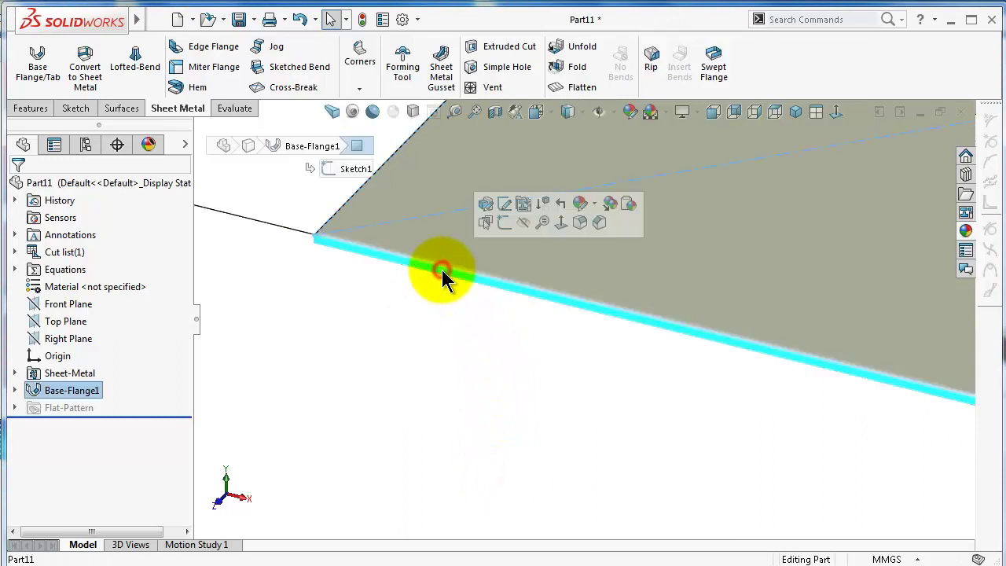
pyautogui.click(505, 223)
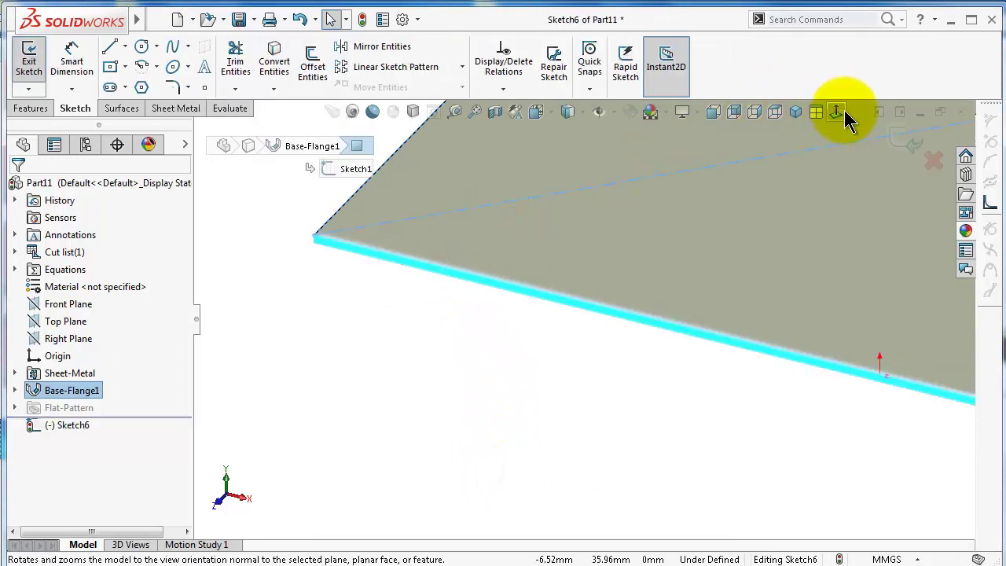
pyautogui.click(839, 112)
pyautogui.scroll(-2, 329, 288)
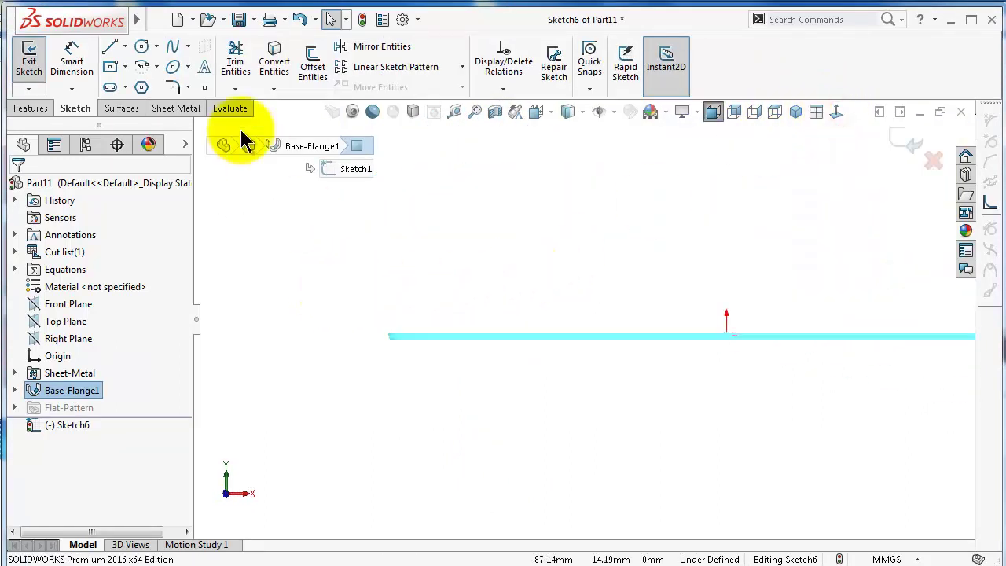
# Sketch a line chain from the base's upper left corner: about 28 mm up, 16 mm slanting inward, 13 mm up, 8 mm horizontally inward.
pyautogui.click(112, 46)
pyautogui.scroll(-2, 377, 358)
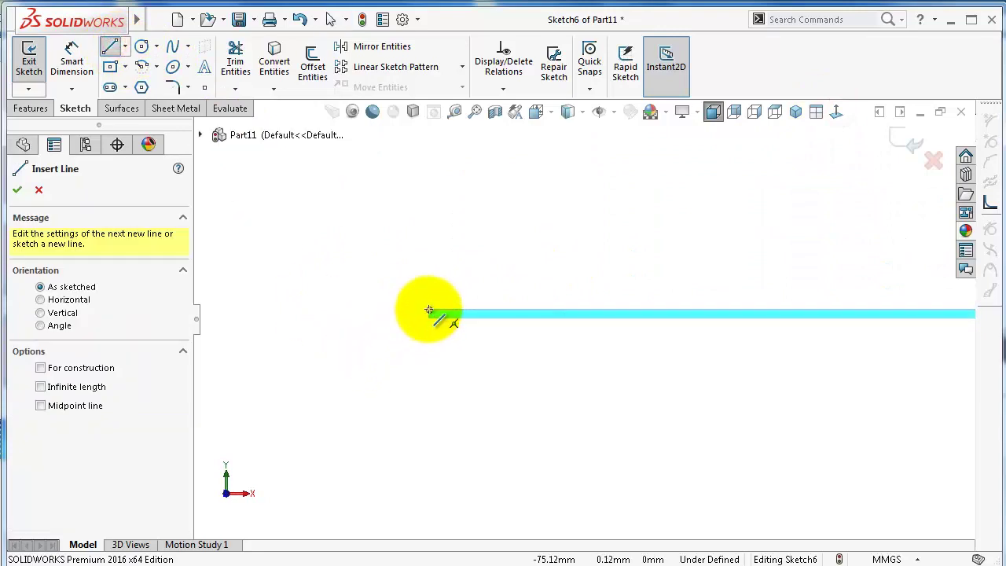
pyautogui.click(429, 309)
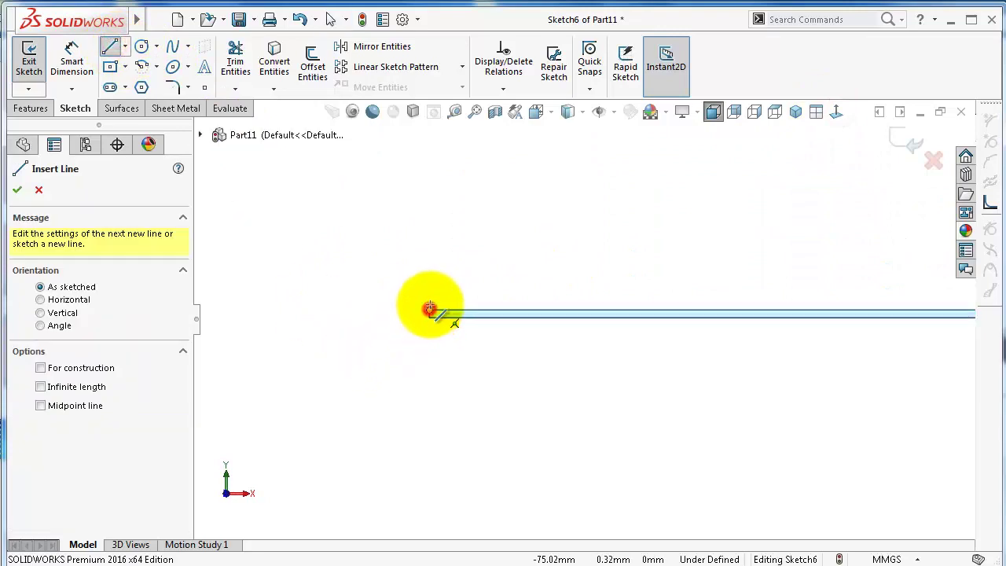
pyautogui.click(493, 185)
pyautogui.scroll(-3, 519, 185)
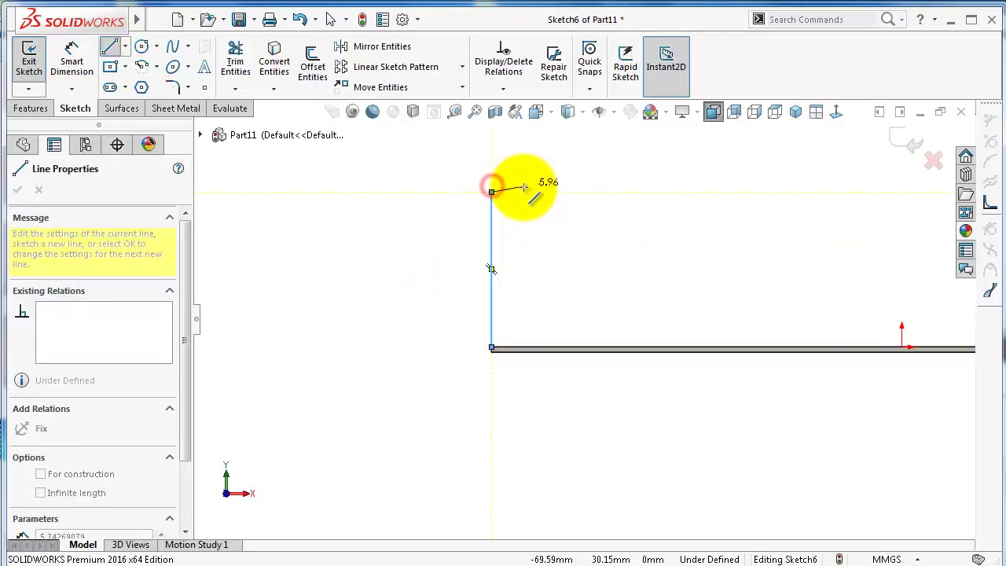
pyautogui.scroll(3, 537, 179)
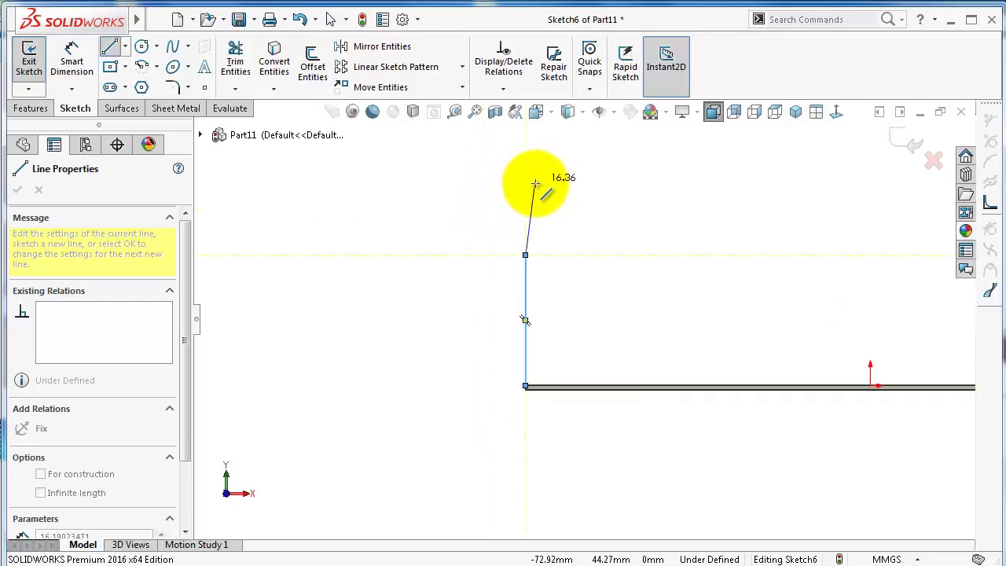
pyautogui.click(585, 213)
pyautogui.click(585, 155)
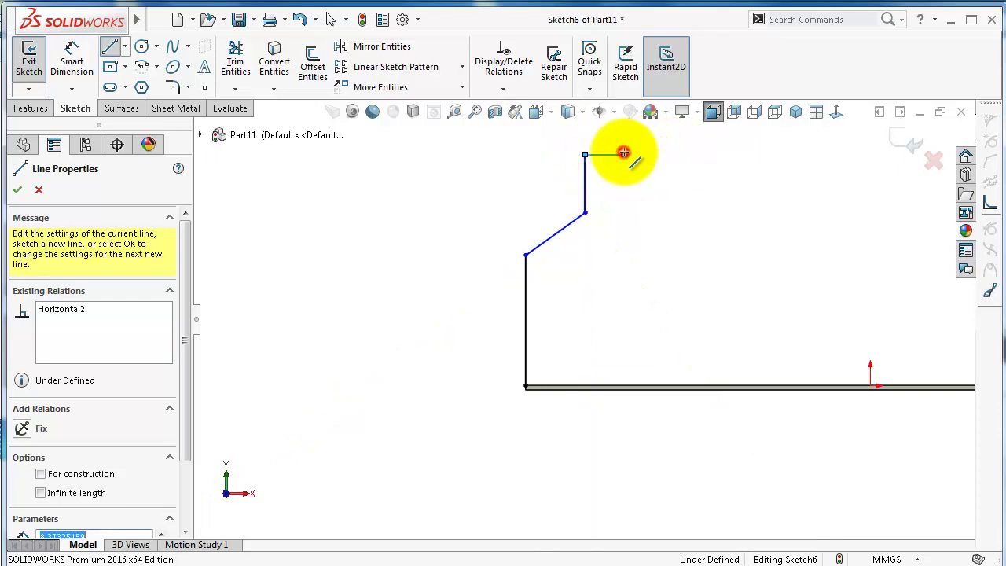
pyautogui.click(623, 154)
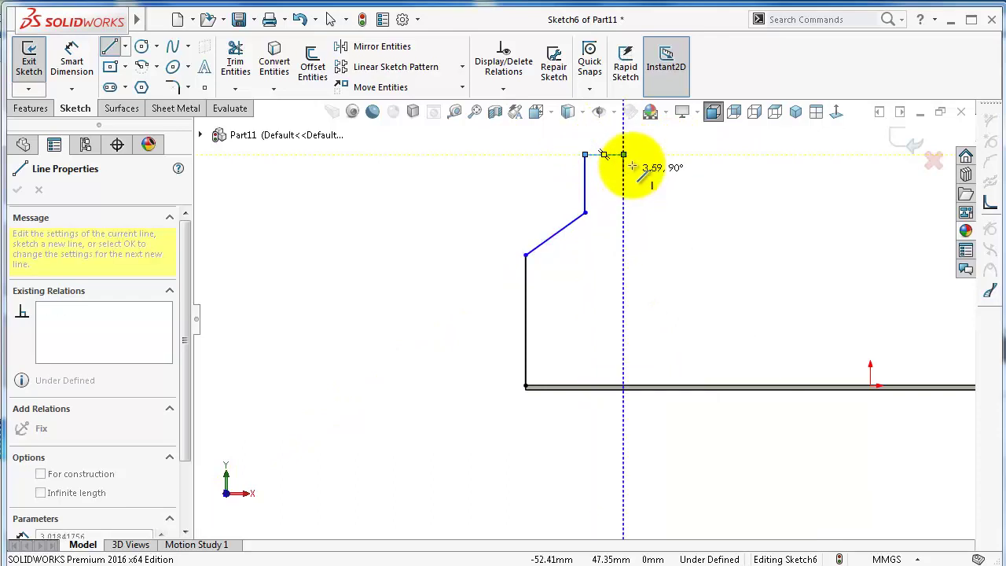
# Continue the chain with a 180° tangent arc of about 1.07 mm radius and a slanted return line about 2.4 mm long.
pyautogui.scroll(-5, 632, 167)
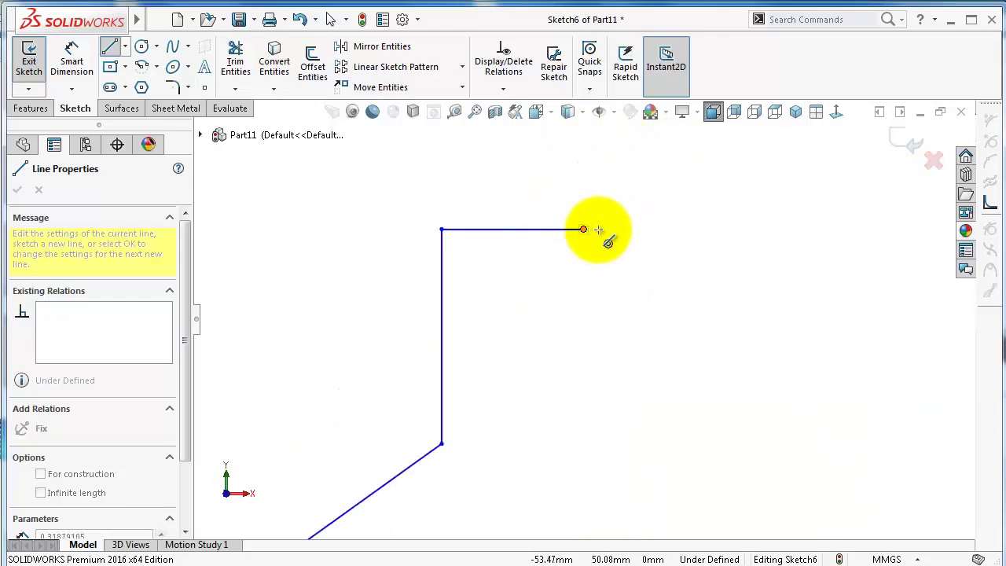
pyautogui.press('a')
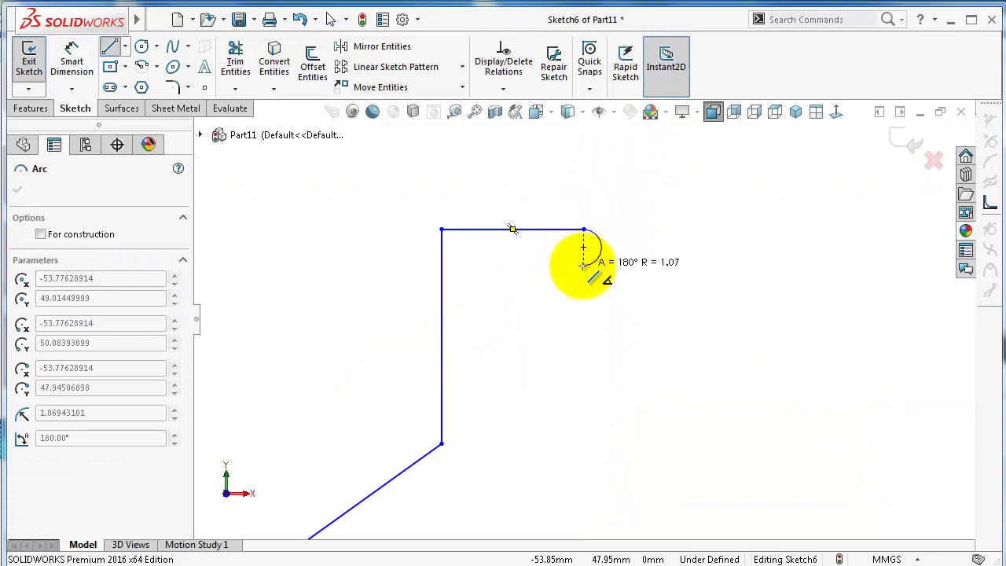
pyautogui.click(583, 266)
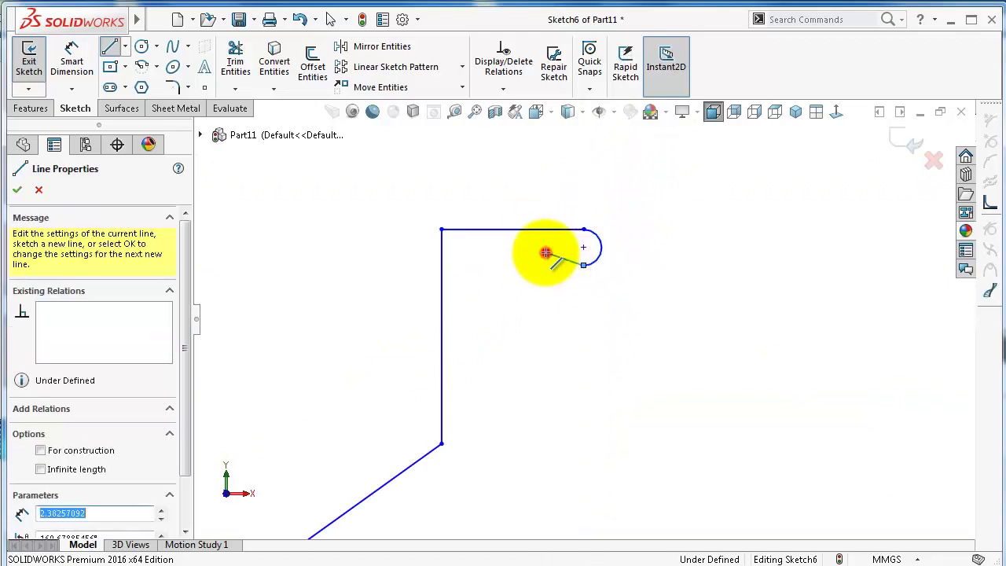
pyautogui.click(545, 252)
pyautogui.press('Escape')
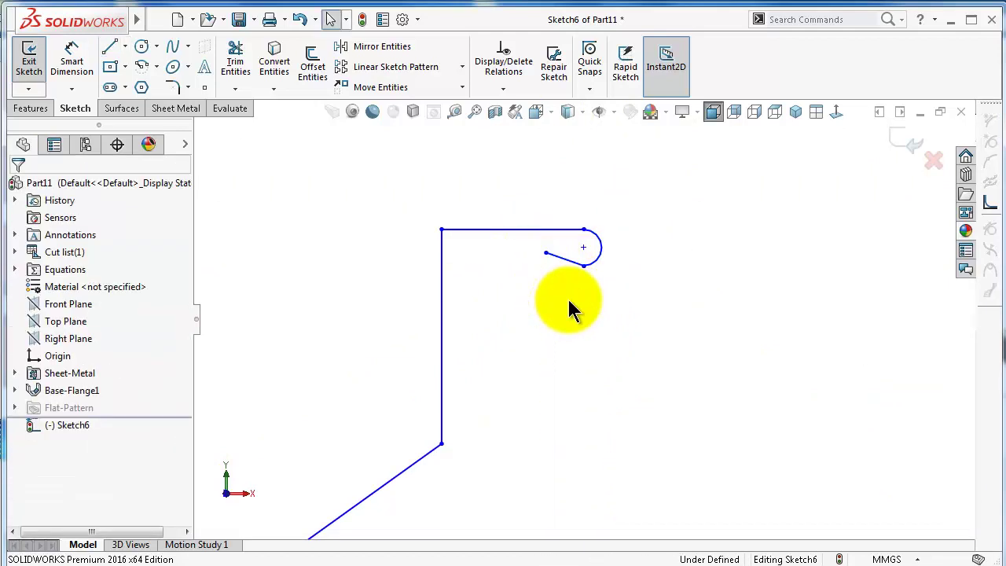
# Dimension the lower vertical line of the flange profile at 45 mm.
pyautogui.scroll(5, 562, 322)
pyautogui.moveTo(467, 428); pyautogui.dragTo(464, 281, button='right')
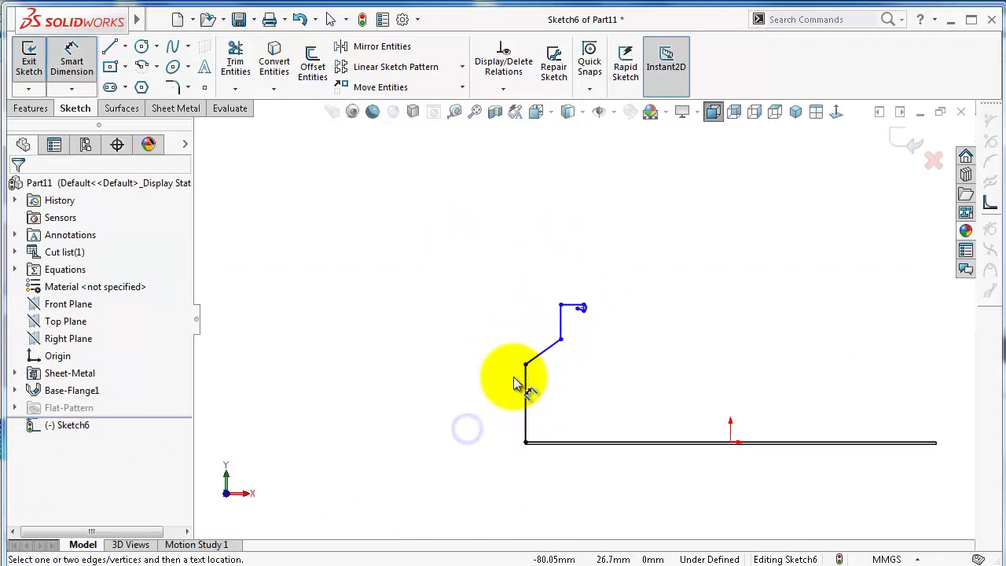
pyautogui.click(525, 386)
pyautogui.click(449, 393)
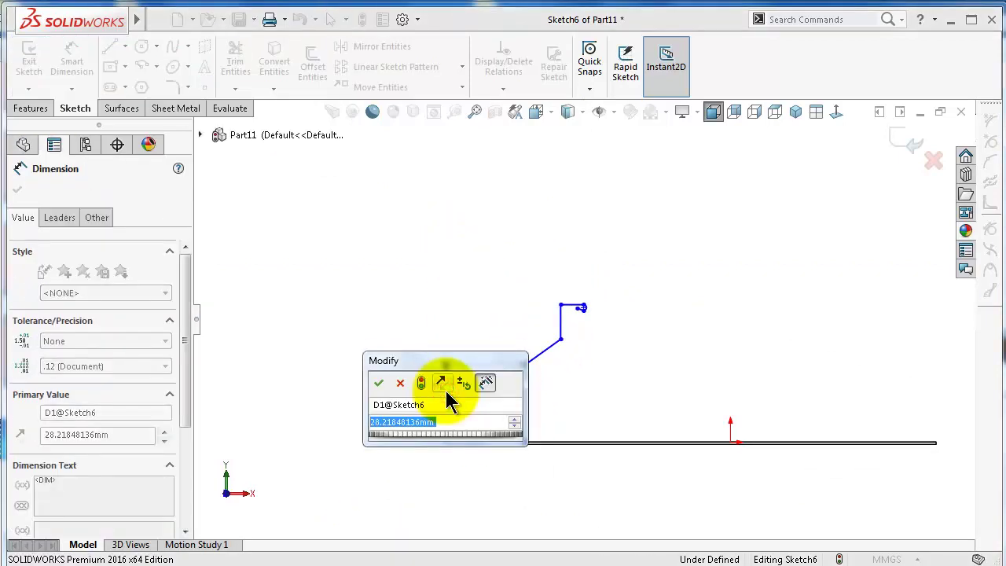
pyautogui.write('45')
pyautogui.press('Return')
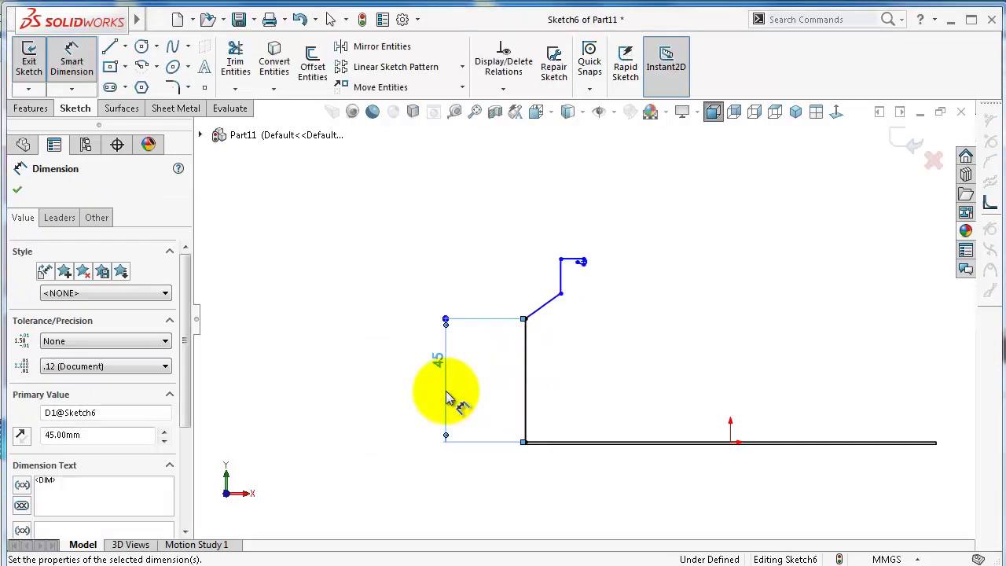
# Set the angle between the lower vertical line and the slanted line to 125°.
pyautogui.click(549, 305)
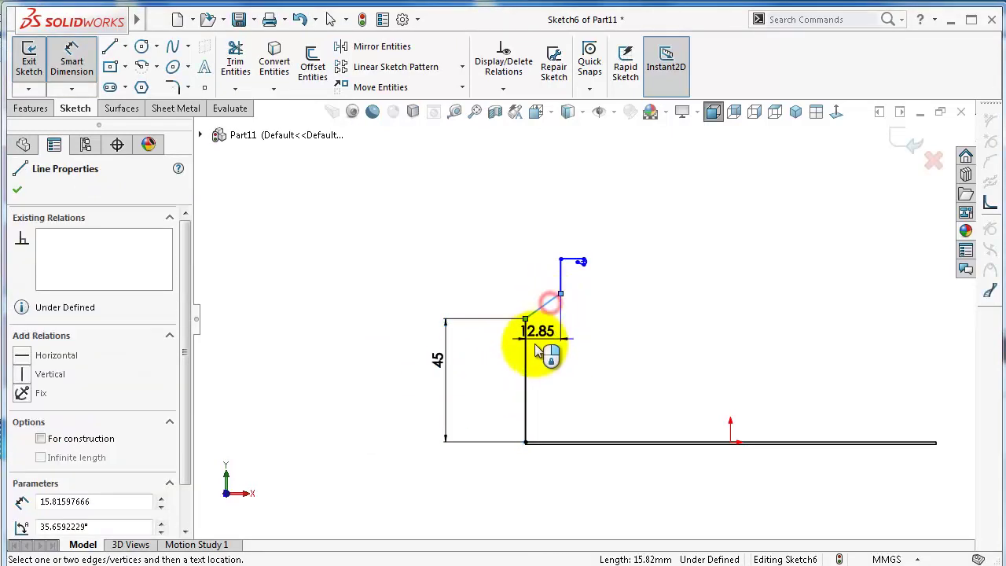
pyautogui.click(539, 356)
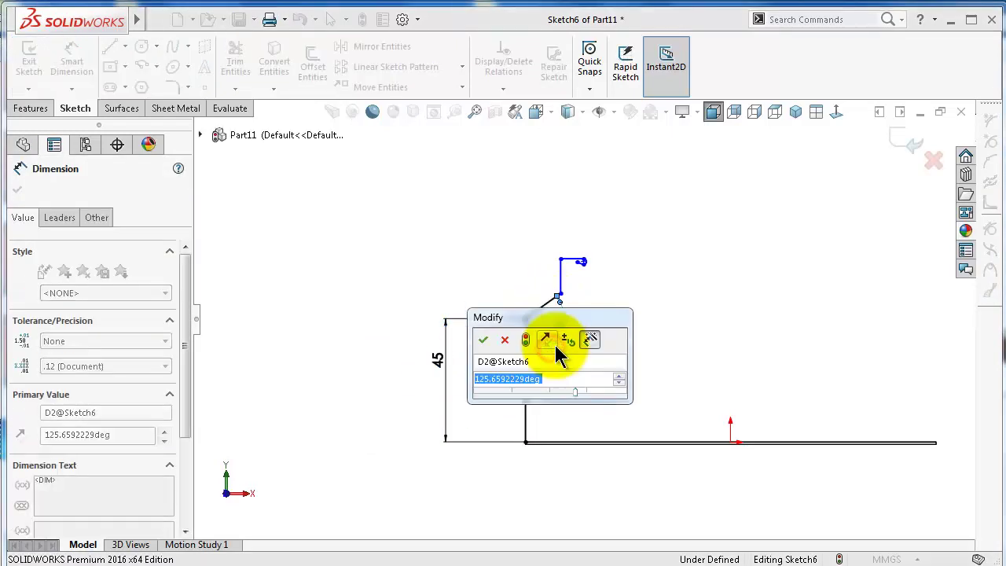
pyautogui.write('125')
pyautogui.press('Return')
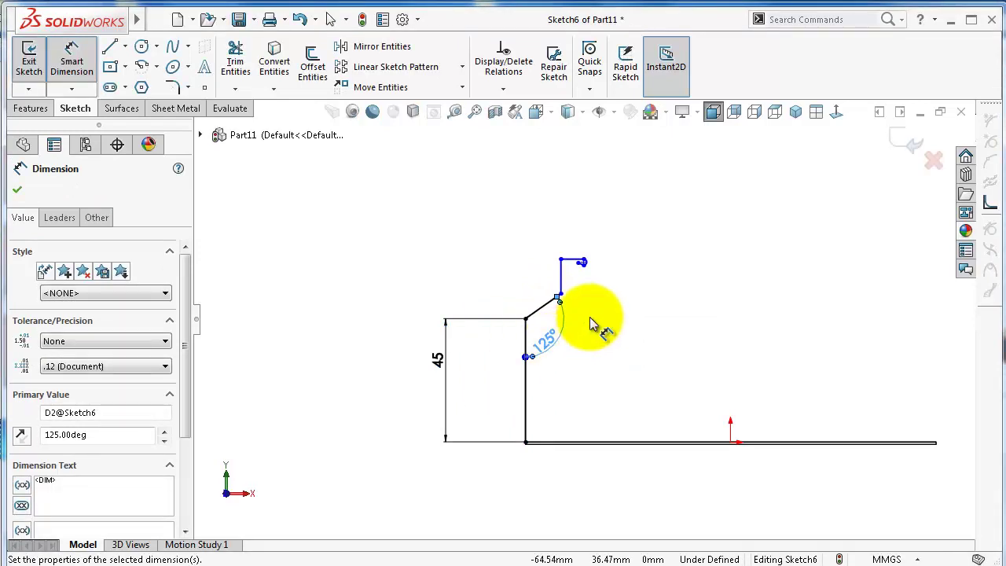
# Dimension the upper vertical line at 15 mm and the top horizontal line at 10 mm.
pyautogui.scroll(-3, 581, 307)
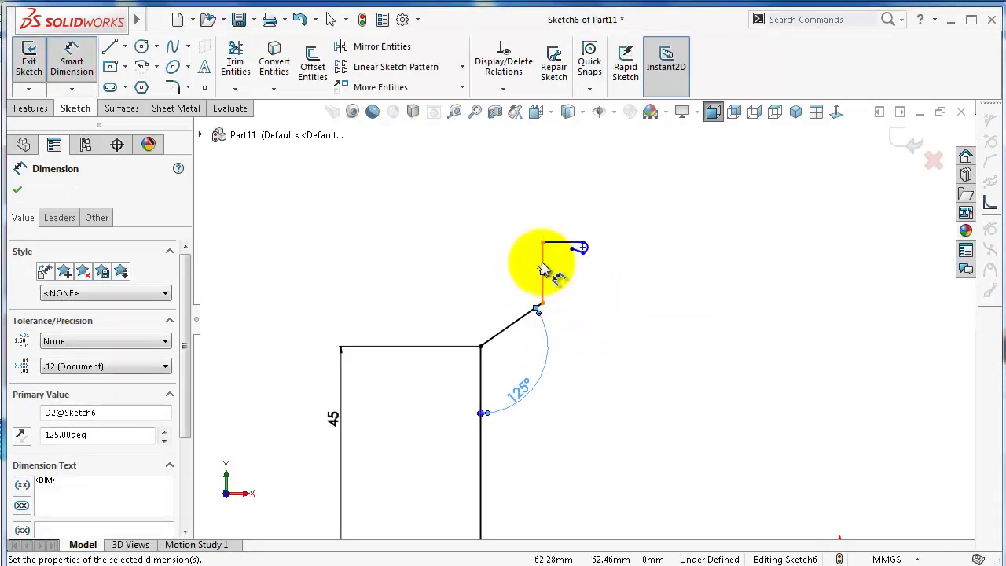
pyautogui.click(544, 270)
pyautogui.click(494, 266)
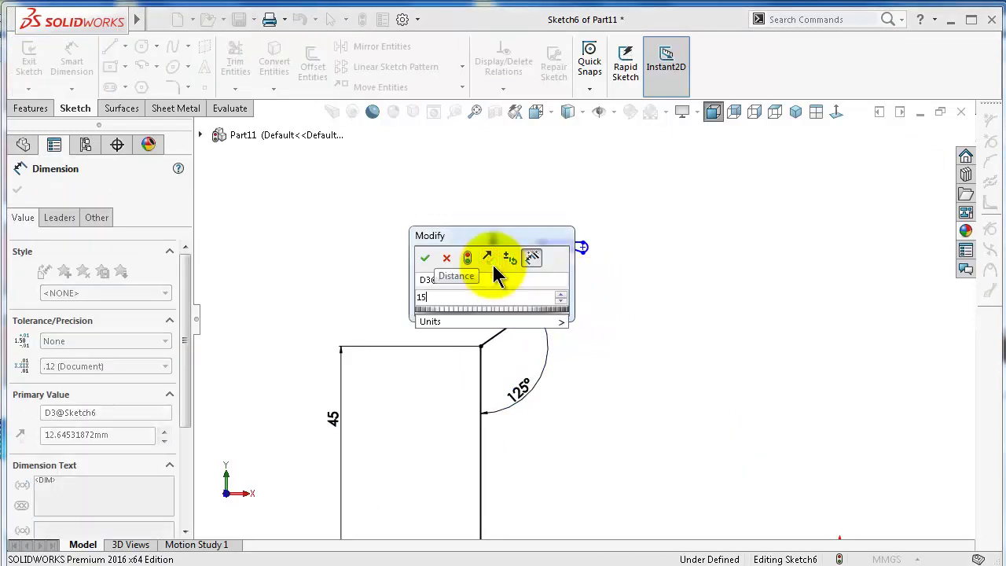
pyautogui.write('15')
pyautogui.press('Return')
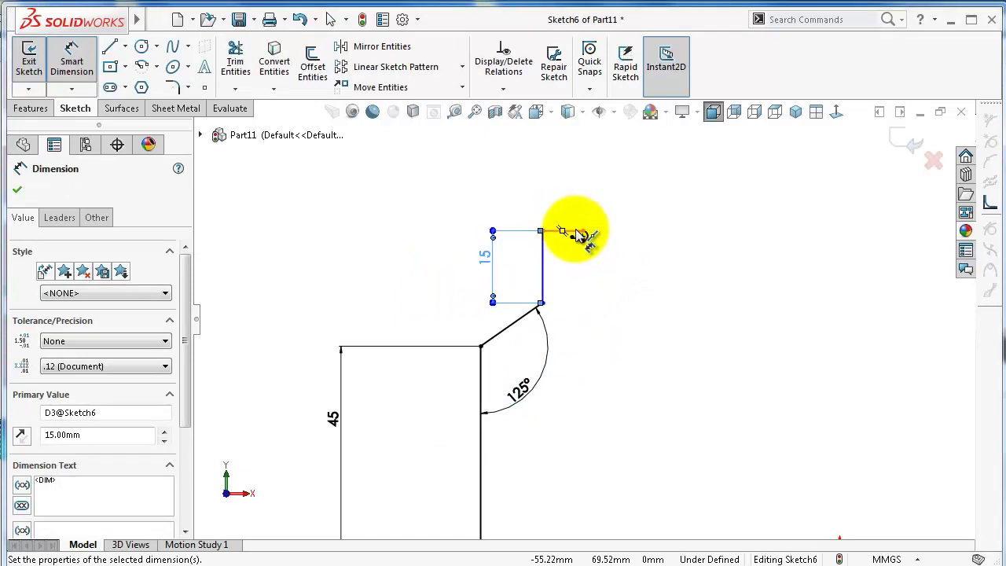
pyautogui.click(578, 232)
pyautogui.click(576, 206)
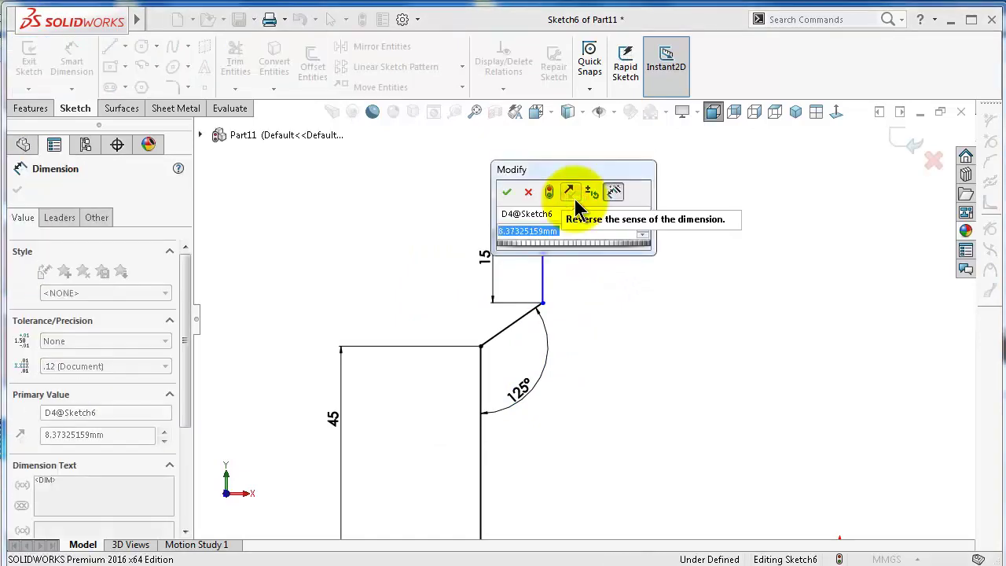
pyautogui.write('10')
pyautogui.press('Return')
# Set the radius of the small arc at the end of the profile to 1 mm.
pyautogui.scroll(-5, 591, 244)
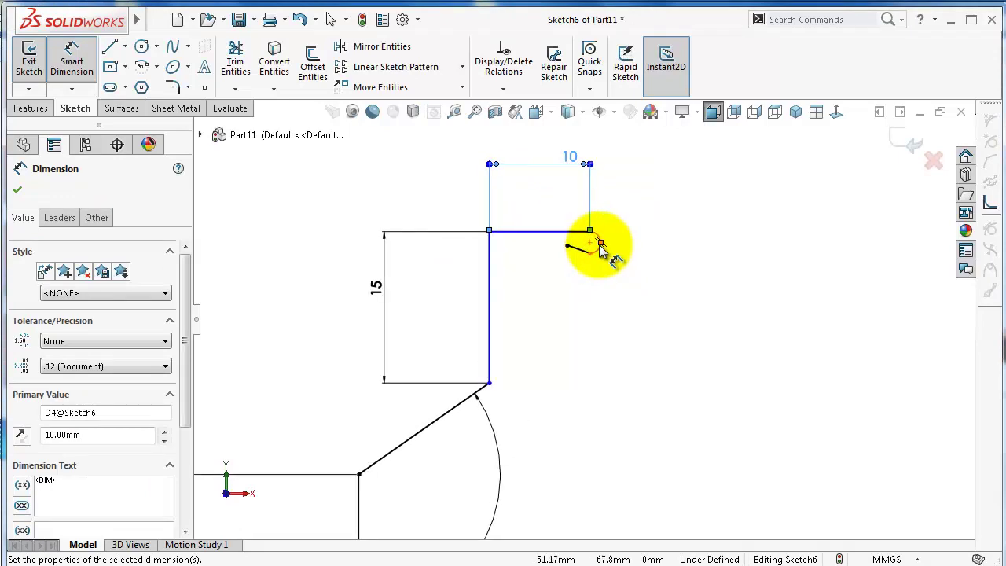
pyautogui.click(599, 253)
pyautogui.click(641, 257)
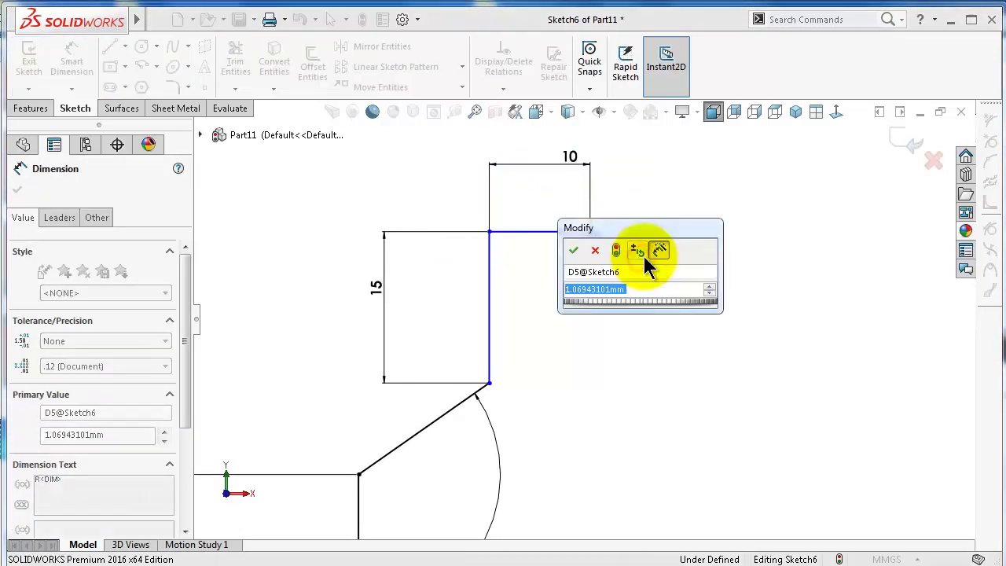
pyautogui.write('1')
pyautogui.press('Return')
# Make the short return line tangent to the small arc.
pyautogui.scroll(-2, 605, 277)
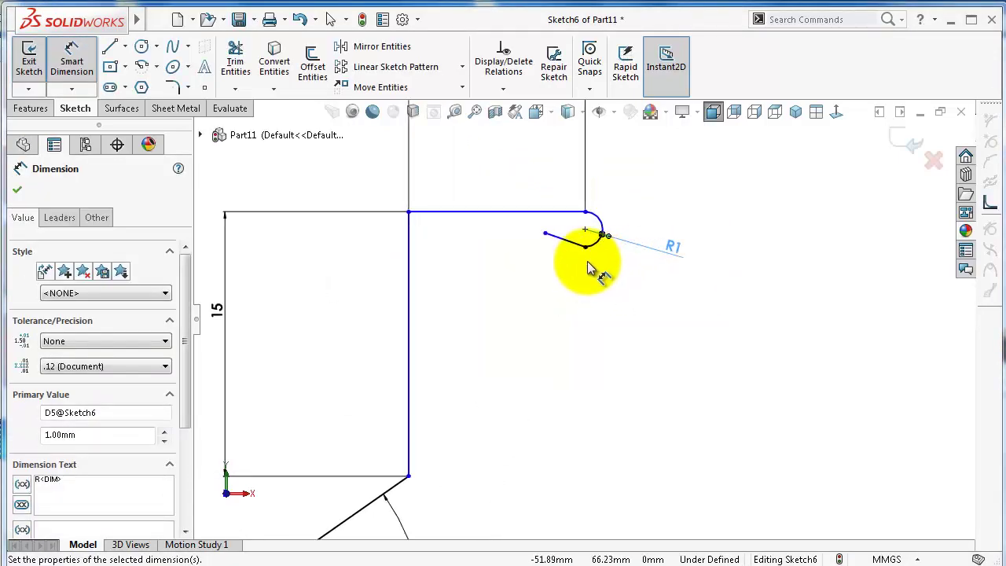
pyautogui.press('Escape')
pyautogui.click(577, 250)
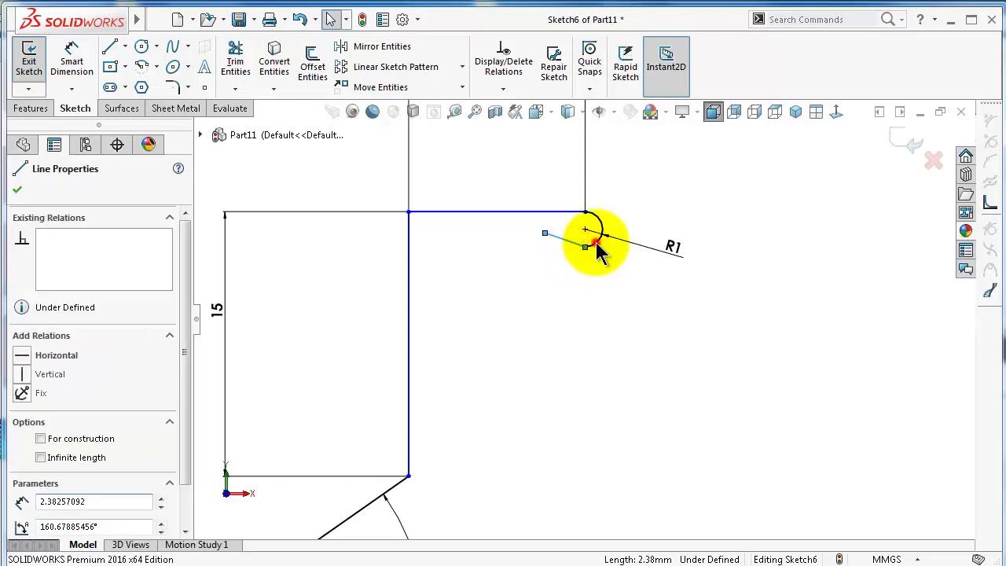
pyautogui.keyDown('ctrl'); pyautogui.click(600, 243); pyautogui.keyUp('ctrl')
pyautogui.click(638, 177)
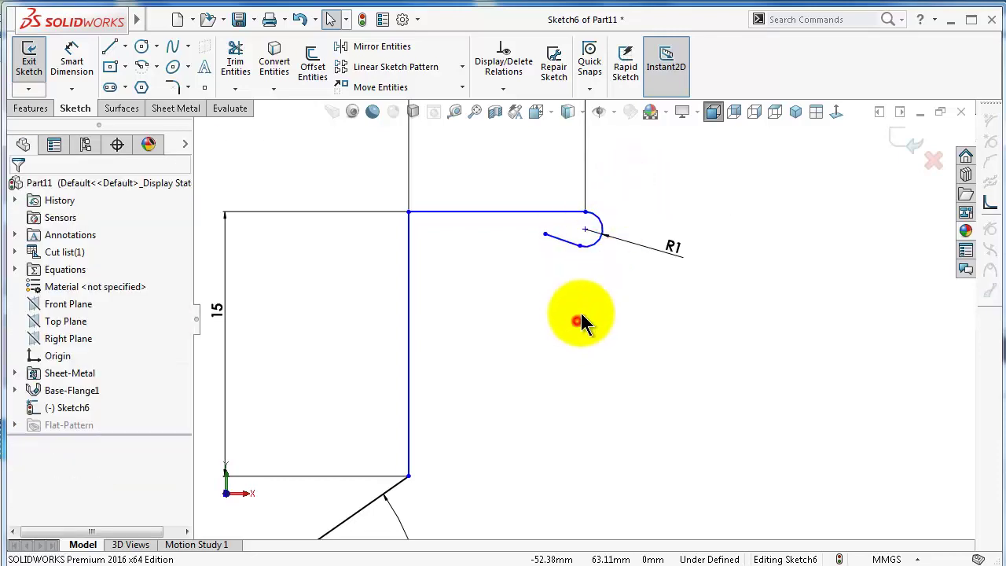
# Set the angle between the short return line and the top horizontal line to 20°.
pyautogui.click(571, 237)
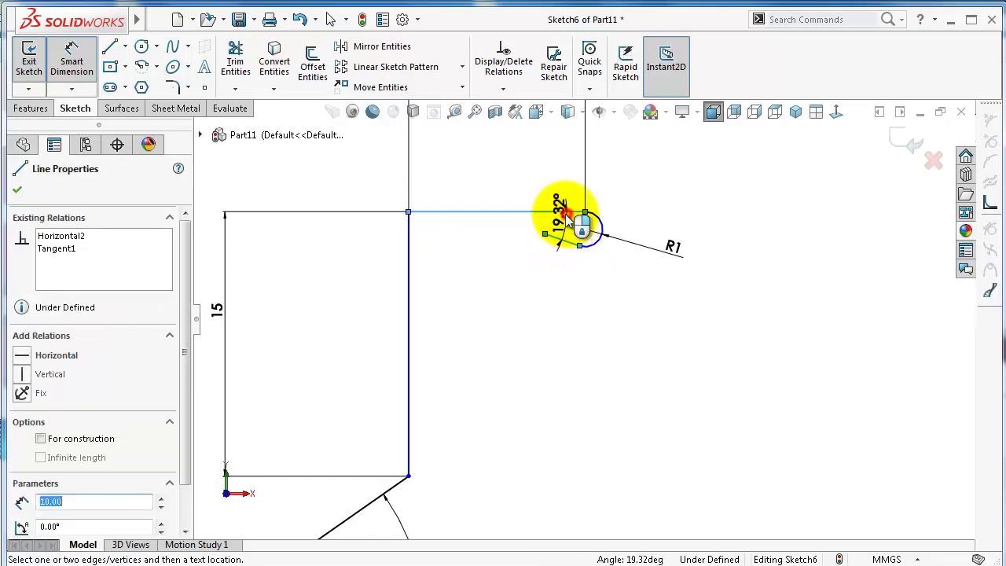
pyautogui.click(562, 224)
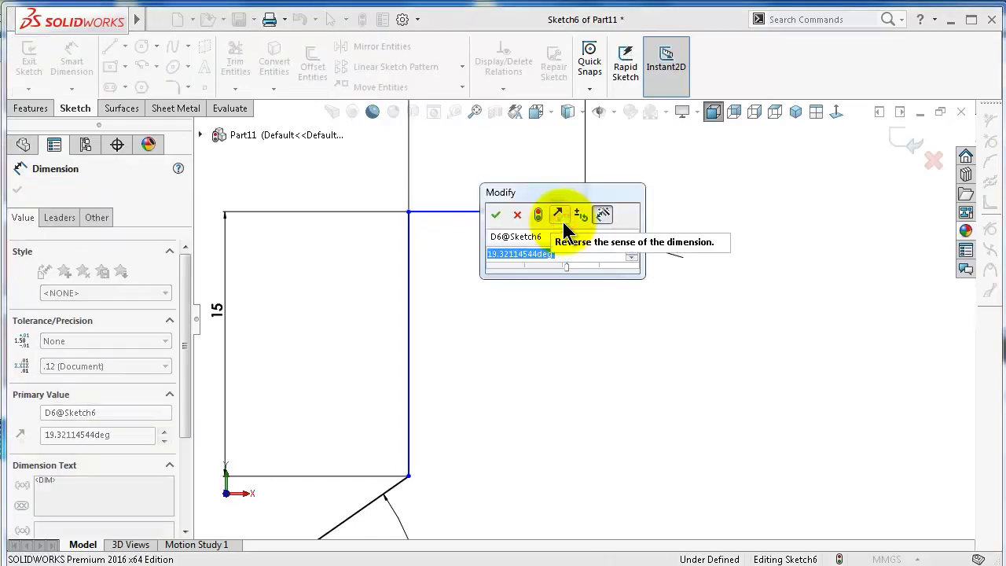
pyautogui.write('20')
pyautogui.press('Return')
# Dimension the short return line's length at 3 mm.
pyautogui.scroll(-3, 554, 244)
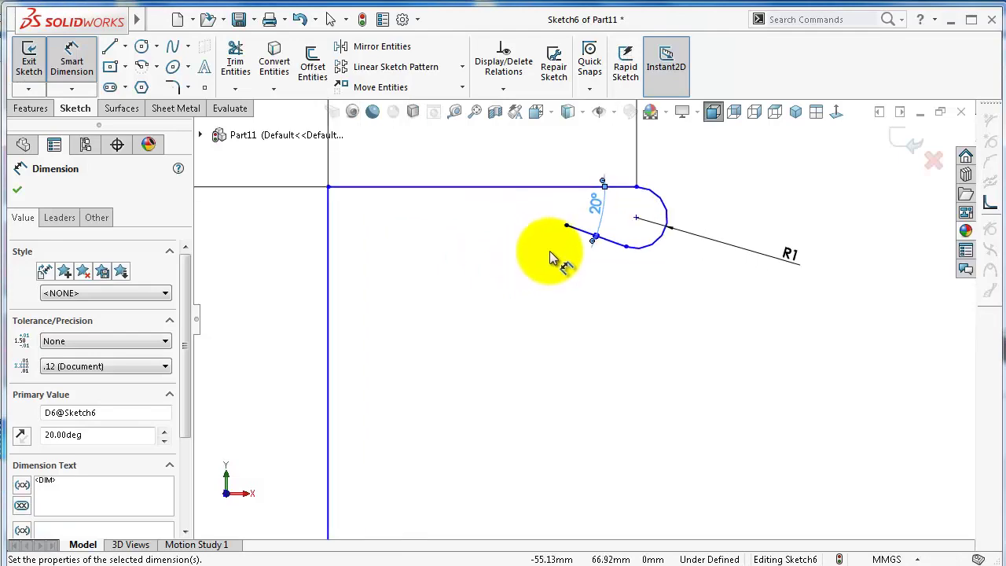
pyautogui.click(575, 229)
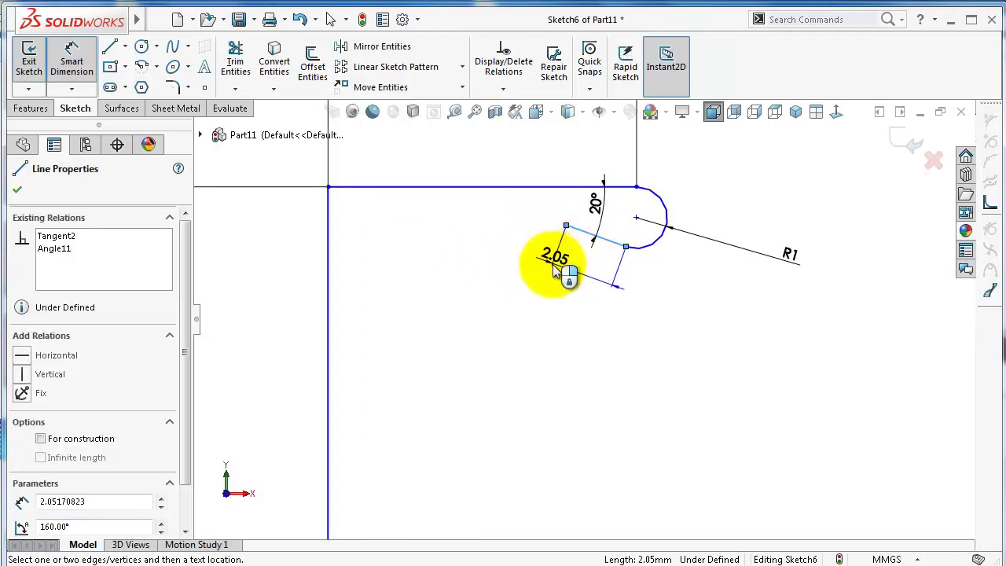
pyautogui.click(554, 270)
pyautogui.write('3')
pyautogui.press('Return')
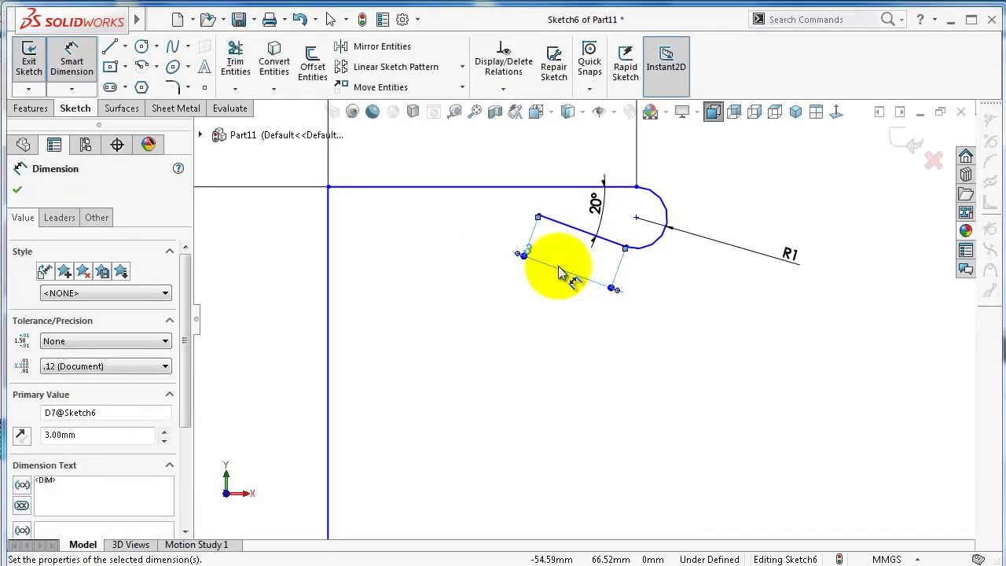
pyautogui.click(465, 308)
pyautogui.scroll(5, 476, 318)
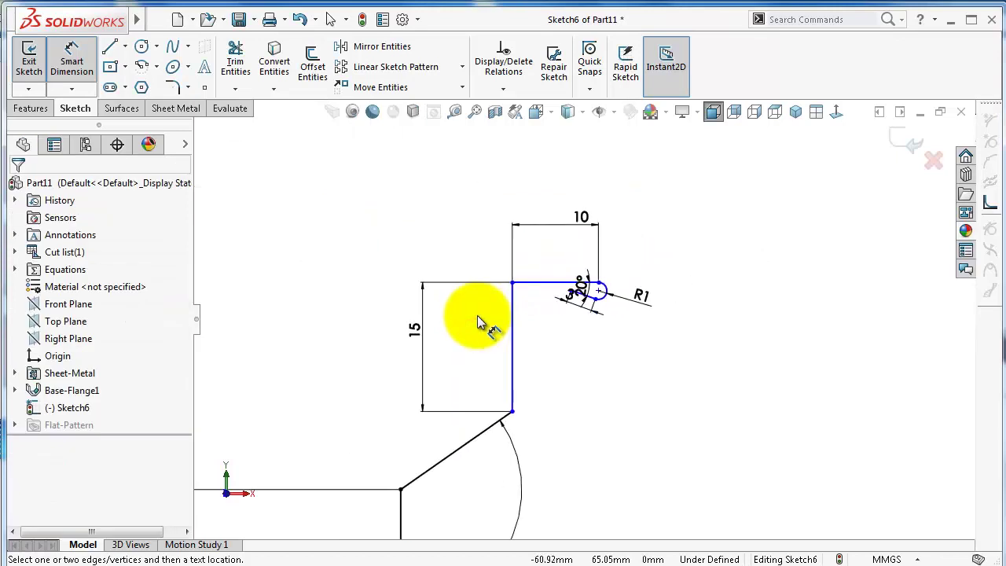
# Dimension the horizontal extent of the slanted line at 15 mm to fully define the profile.
pyautogui.press('Escape')
pyautogui.click(341, 366)
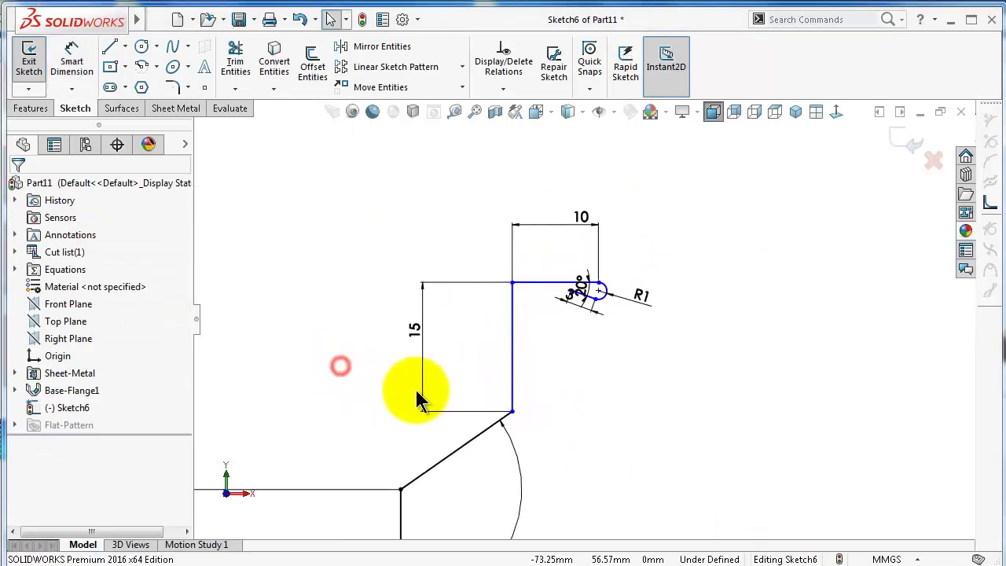
pyautogui.scroll(2, 415, 393)
pyautogui.moveTo(386, 393); pyautogui.dragTo(375, 264, button='right')
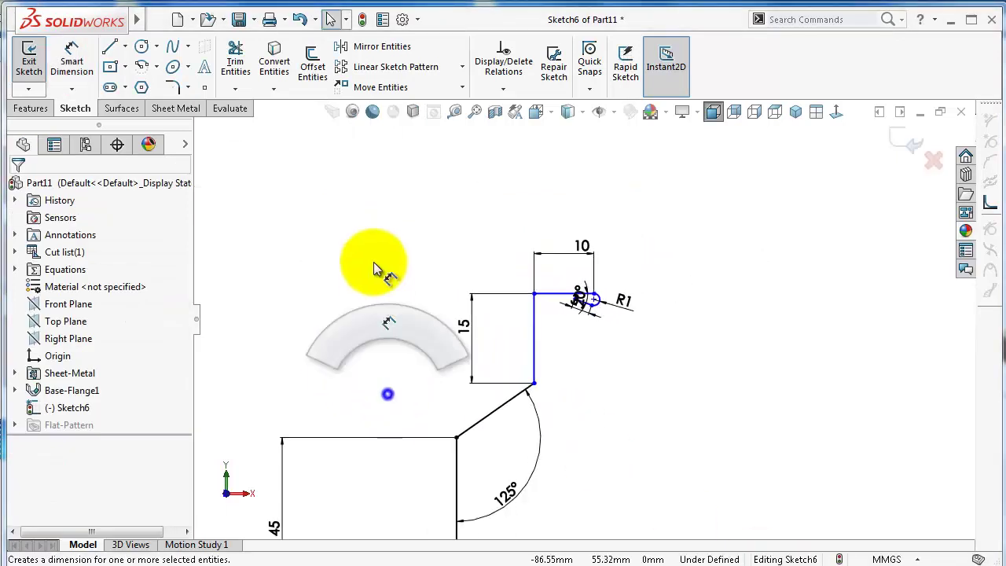
pyautogui.click(509, 407)
pyautogui.click(466, 192)
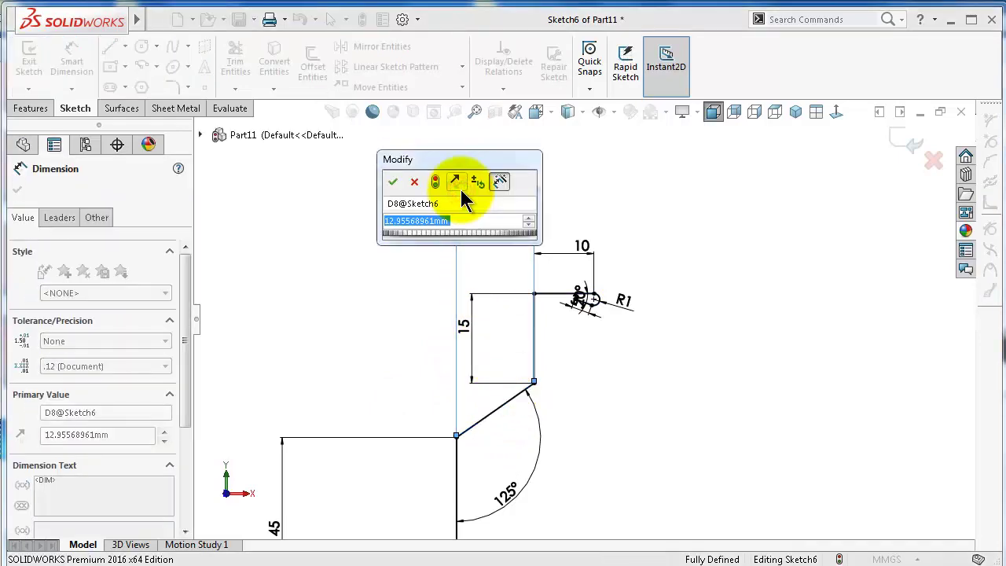
pyautogui.write('15')
pyautogui.press('Return')
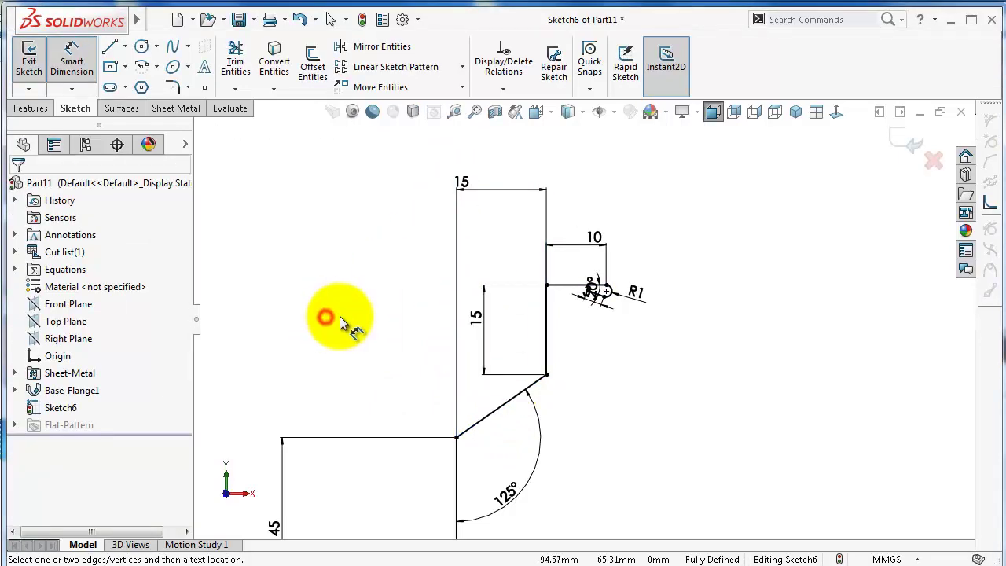
# Start a Swept Flange from the finished profile sketch, picking the adjoining base flange edge as the first path edge.
pyautogui.scroll(4, 461, 366)
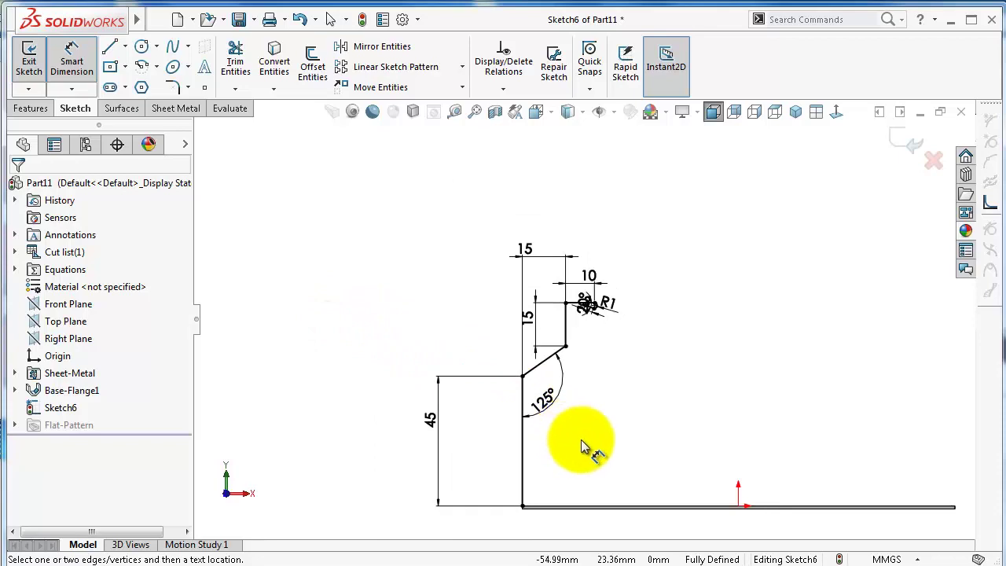
pyautogui.moveTo(588, 452)
pyautogui.mouseDown(button='middle')
pyautogui.moveTo(691, 447)
pyautogui.moveTo(630, 362)
pyautogui.mouseUp(button='middle')
pyautogui.scroll(1, 686, 440)
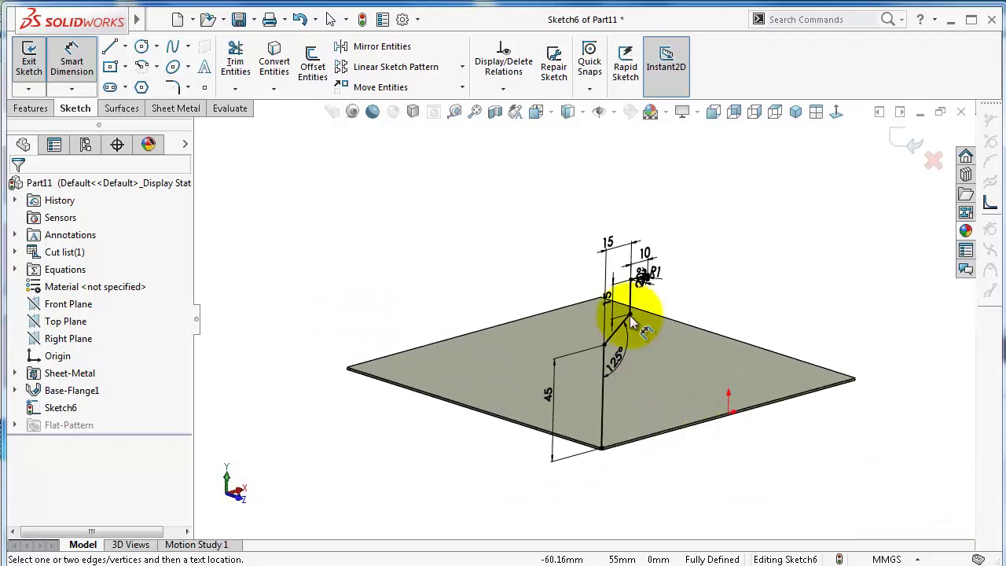
pyautogui.click(176, 110)
pyautogui.click(715, 77)
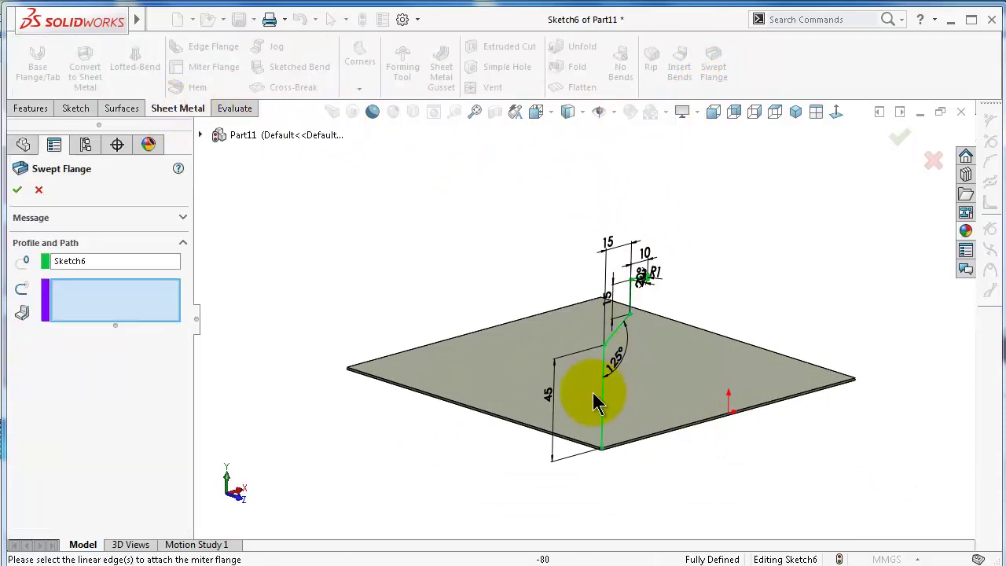
pyautogui.scroll(-3, 588, 442)
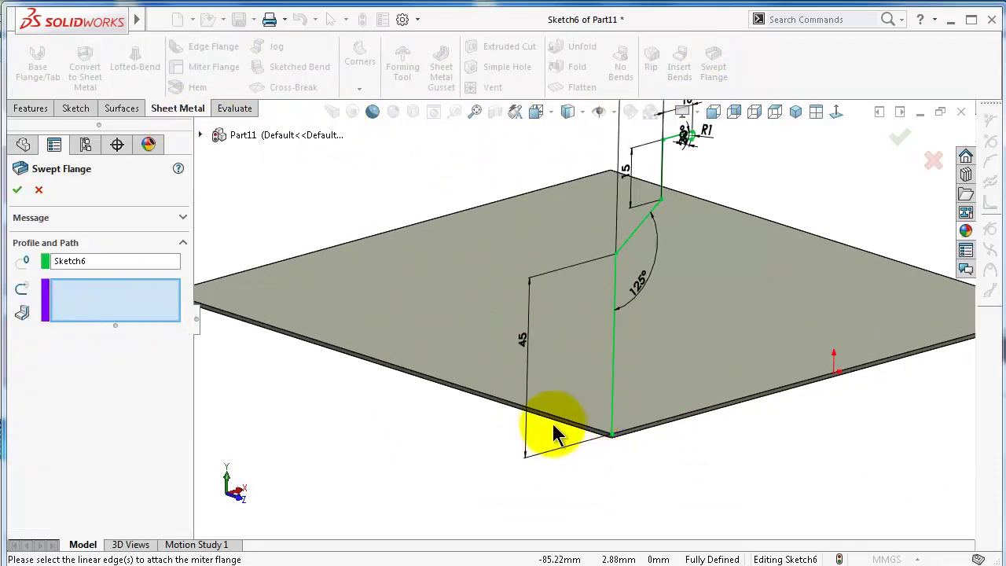
pyautogui.click(575, 424)
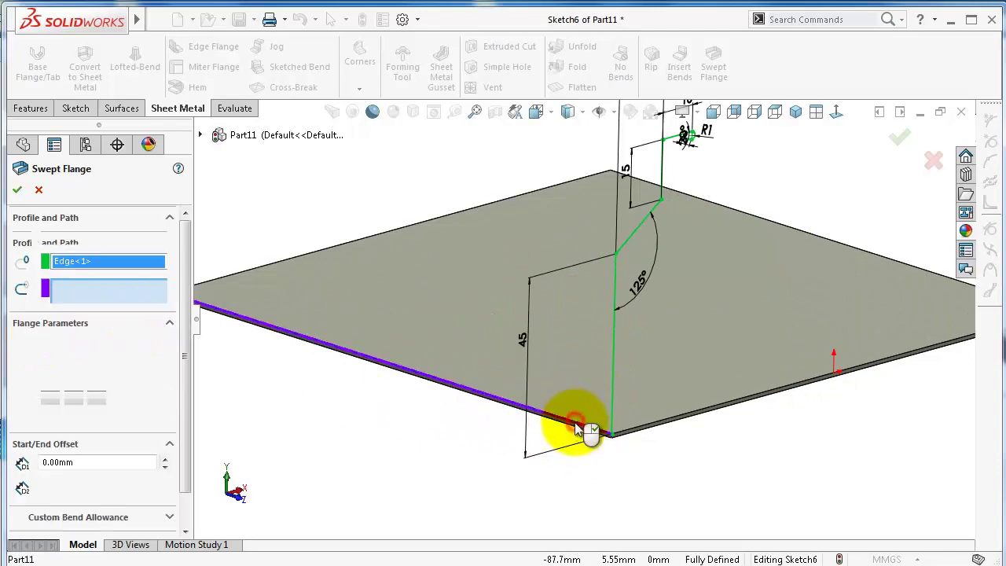
# Add the other three base flange edges to the swept flange path to form a closed loop.
pyautogui.moveTo(432, 326); pyautogui.dragTo(387, 440, button='middle')
pyautogui.click(401, 338)
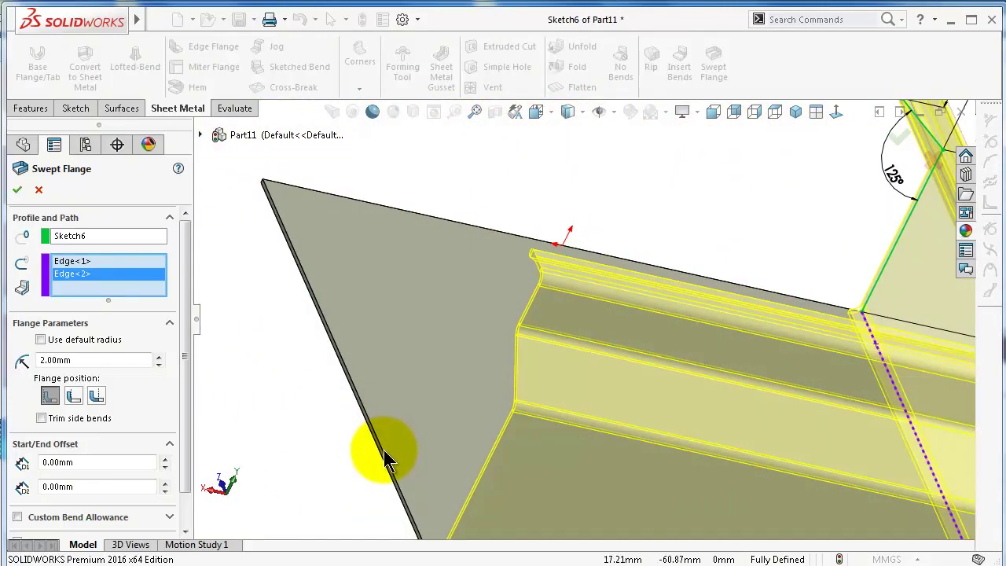
pyautogui.click(387, 462)
pyautogui.press('Down')
pyautogui.press('Down')
pyautogui.press('Down')
pyautogui.press('Down')
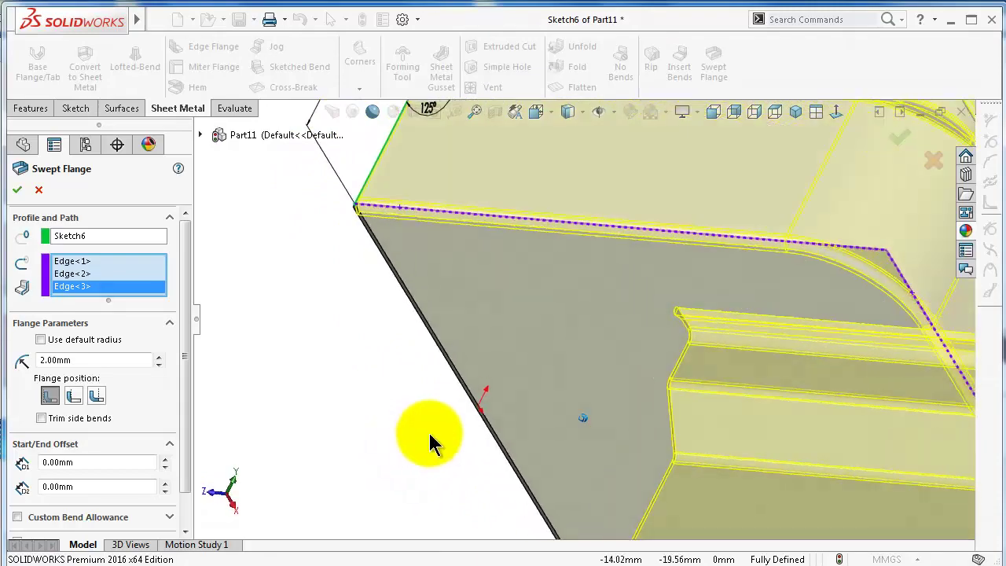
pyautogui.moveTo(430, 443); pyautogui.dragTo(521, 470, button='middle')
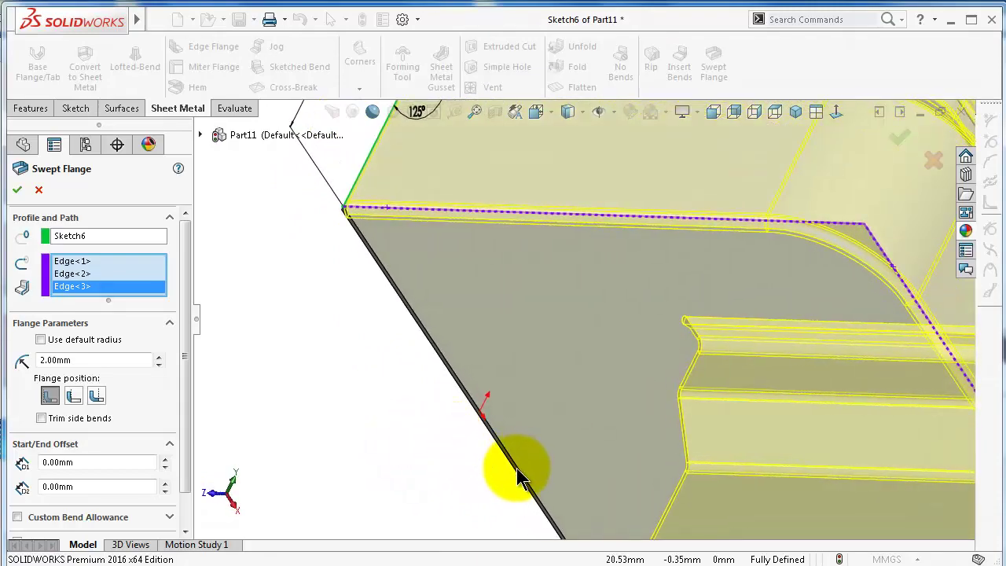
pyautogui.click(519, 472)
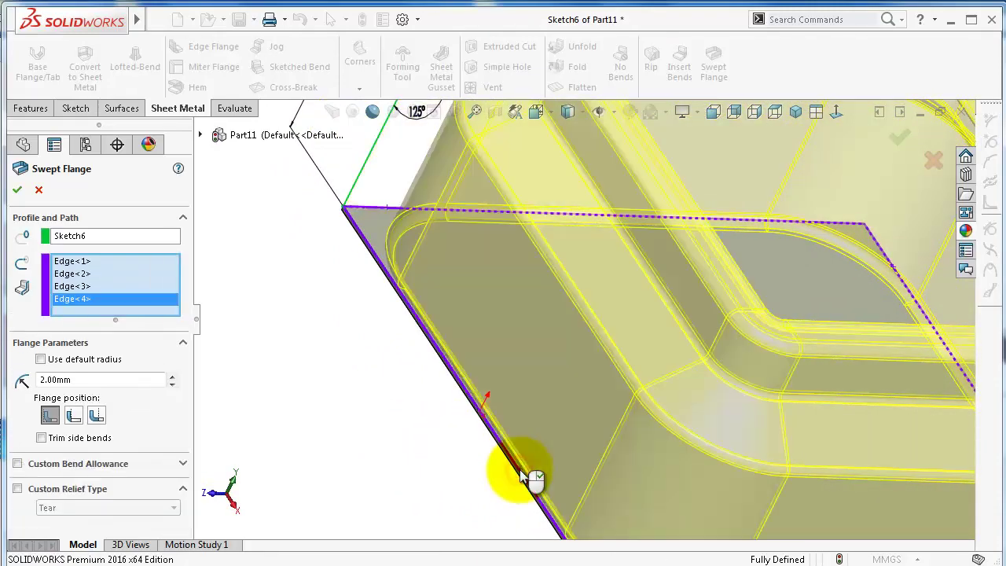
# Set the swept flange's bend radius to 1 mm and check the preview around the corners.
pyautogui.hotkey('ctrl', '7')
pyautogui.moveTo(444, 462); pyautogui.dragTo(595, 404, button='middle')
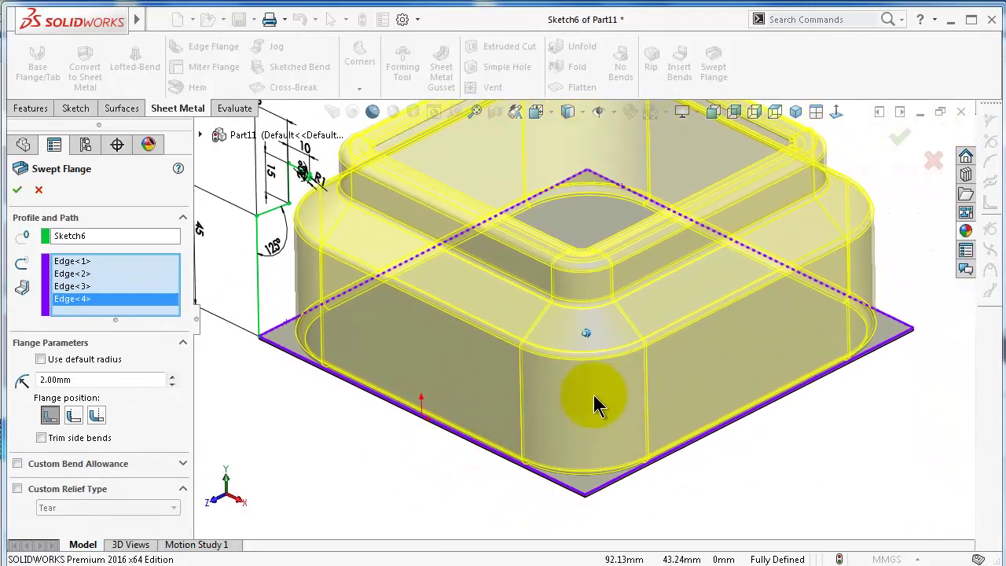
pyautogui.doubleClick(84, 382)
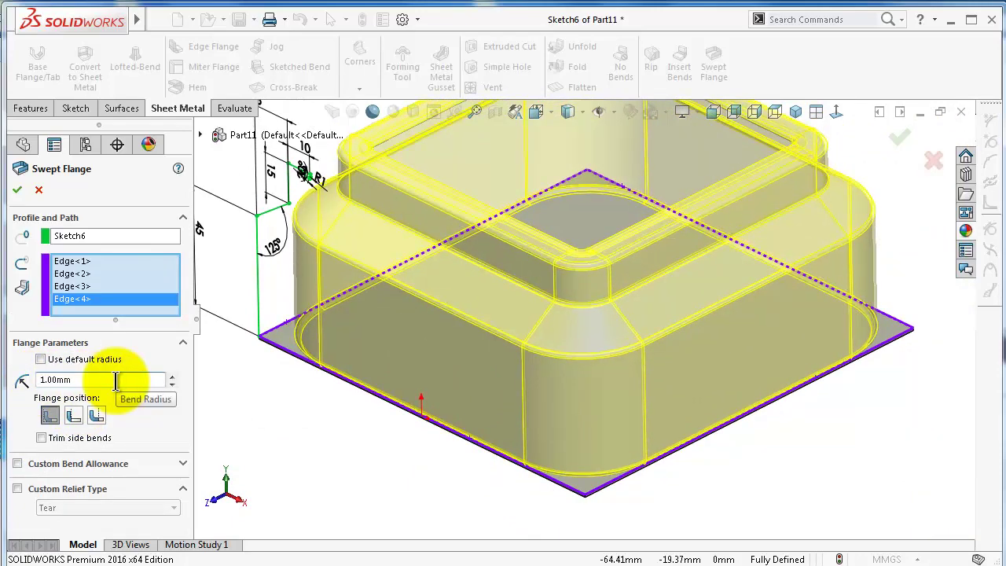
pyautogui.press('Right')
pyautogui.press('Right')
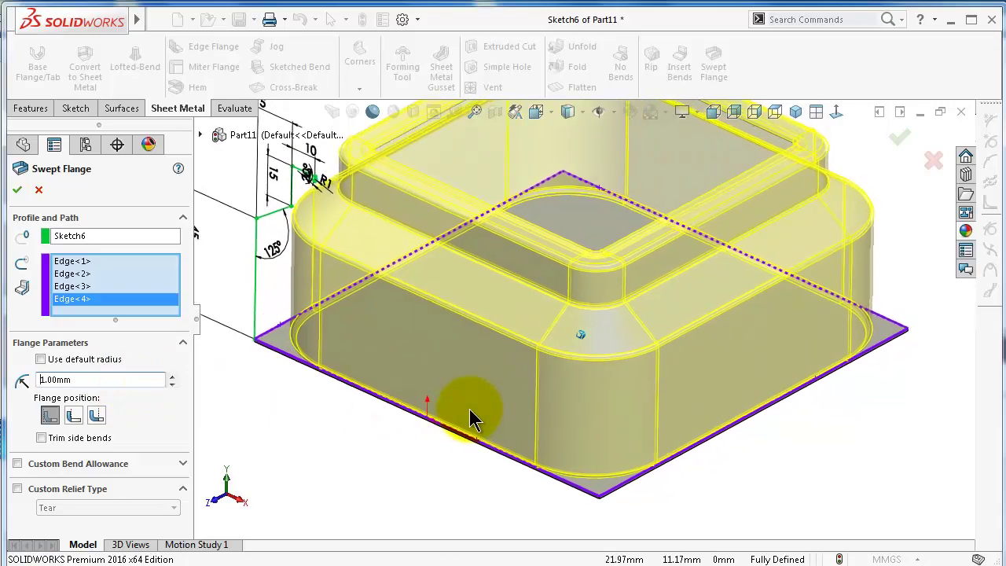
pyautogui.press('Right')
pyautogui.press('Right')
pyautogui.press('Right')
pyautogui.press('Right')
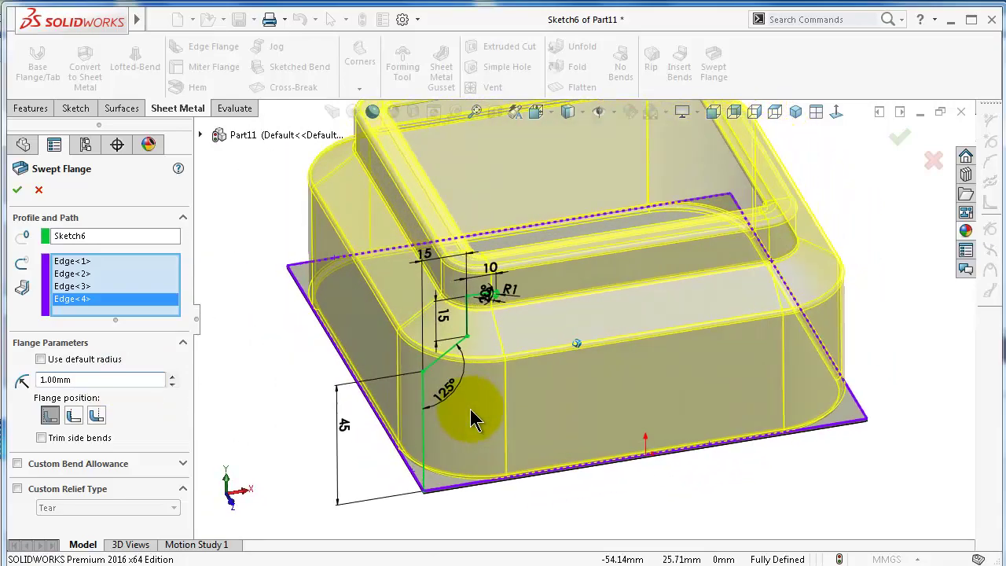
pyautogui.press('Right')
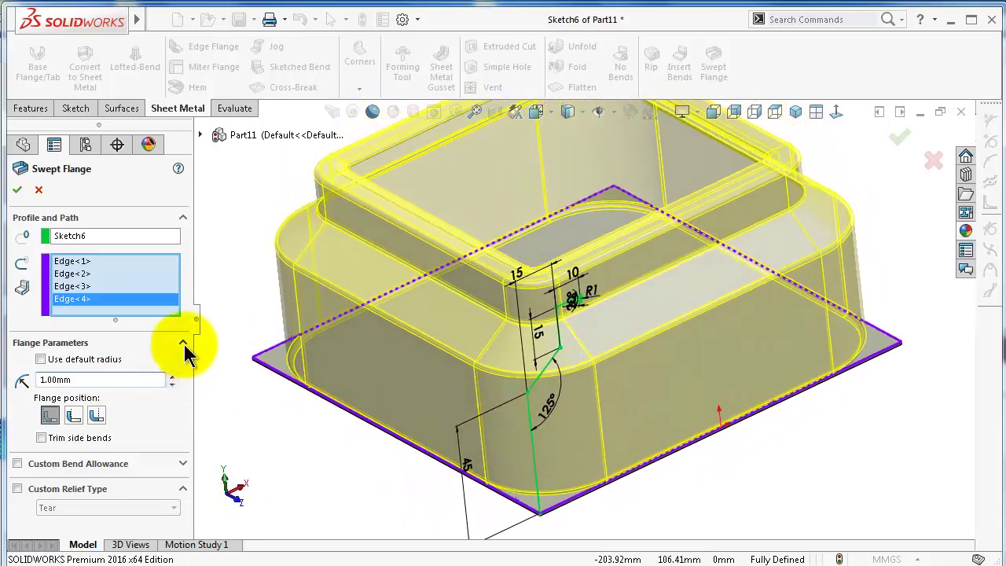
# Set the flange position to Bend Outside and create the swept flange.
pyautogui.click(95, 416)
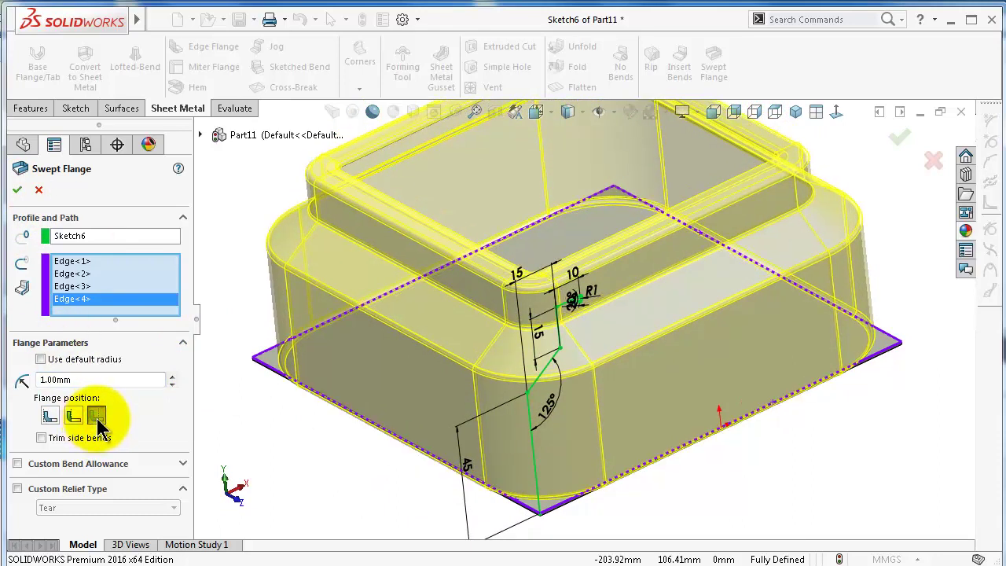
pyautogui.click(18, 189)
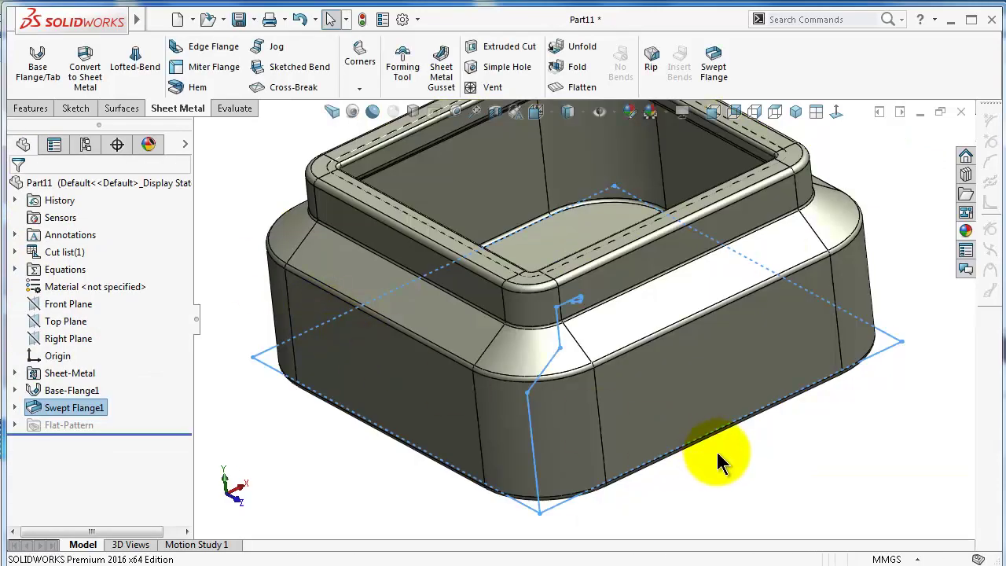
# Examine the swept flange enclosure's walls and rounded corners from several sides.
pyautogui.click(741, 478)
pyautogui.moveTo(741, 478)
pyautogui.mouseDown(button='middle')
pyautogui.moveTo(662, 377)
pyautogui.moveTo(699, 283)
pyautogui.moveTo(707, 342)
pyautogui.moveTo(629, 383)
pyautogui.mouseUp(button='middle')
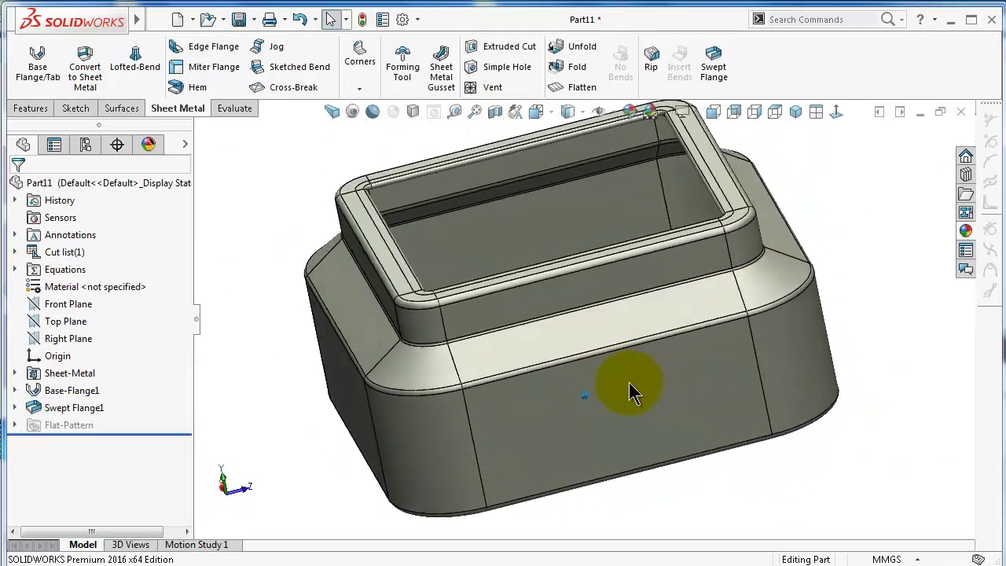
pyautogui.press('Right')
pyautogui.press('Right')
pyautogui.press('Right')
pyautogui.press('Right')
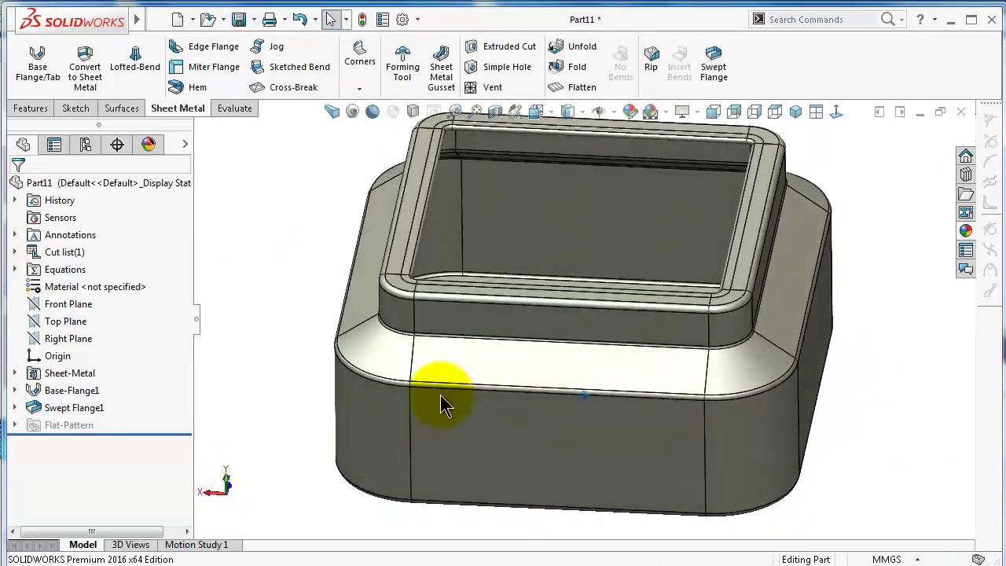
pyautogui.moveTo(441, 396); pyautogui.dragTo(598, 322, button='middle')
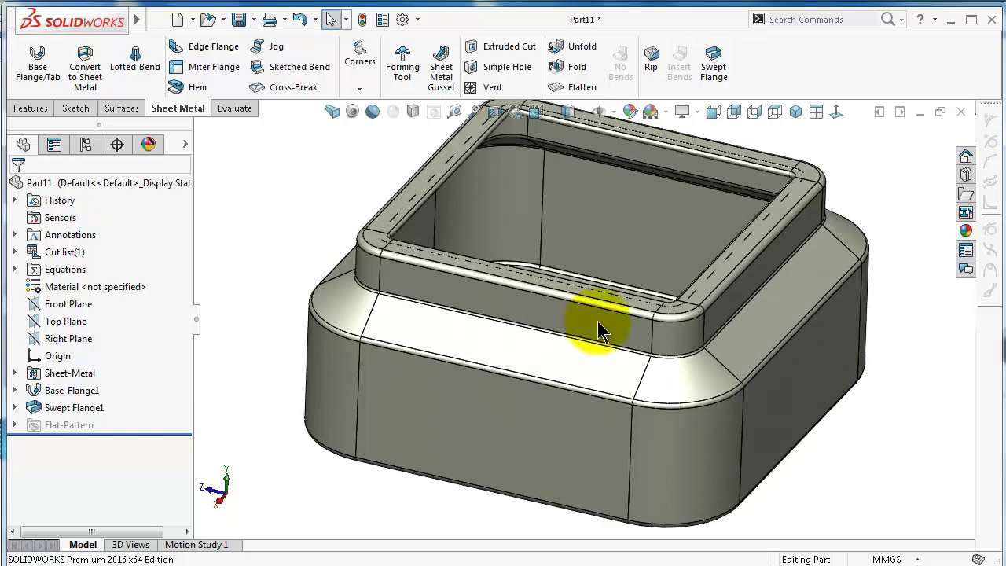
# Compare the corners of the miter flange part with the rounded rim corners of the swept flange part.
pyautogui.click(920, 112)
pyautogui.doubleClick(35, 542)
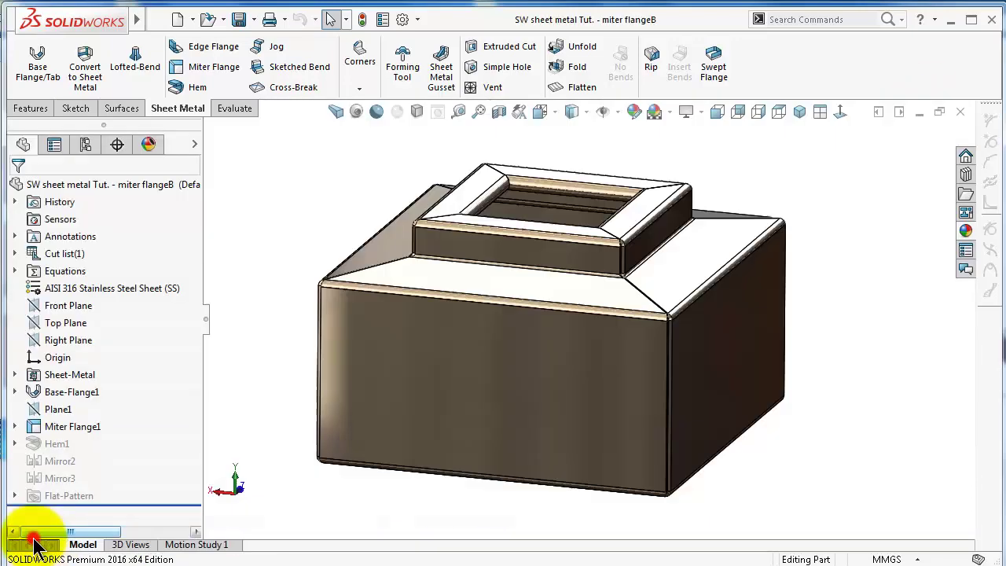
pyautogui.moveTo(618, 330); pyautogui.dragTo(622, 289, button='middle')
pyautogui.scroll(-2, 625, 284)
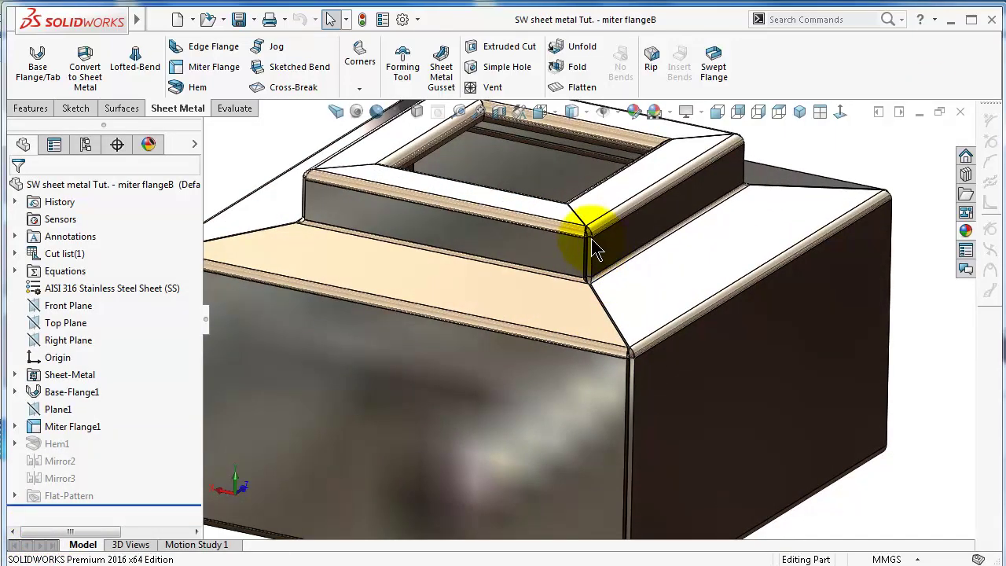
pyautogui.moveTo(624, 415); pyautogui.dragTo(631, 258, button='middle')
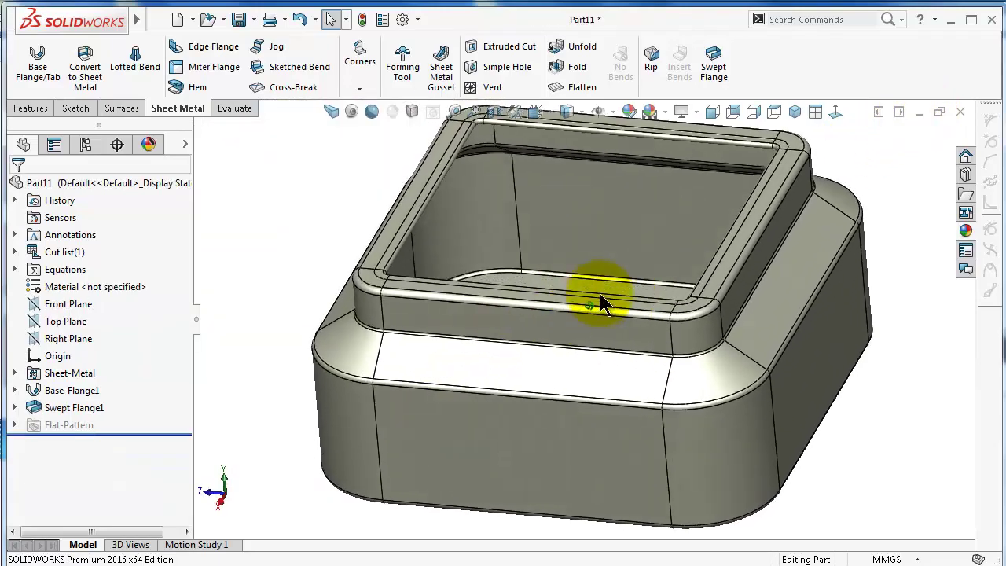
pyautogui.scroll(-3, 602, 291)
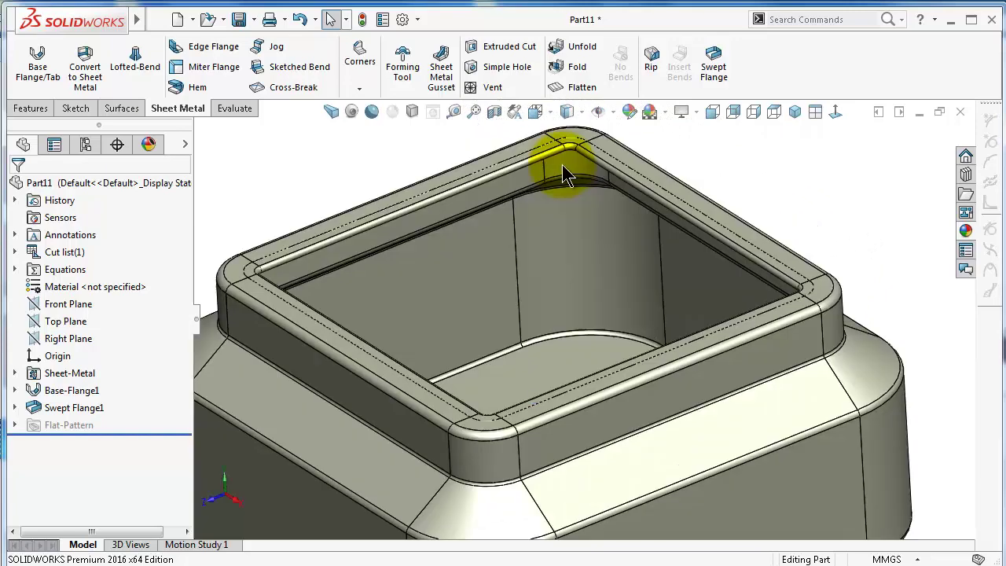
pyautogui.scroll(3, 612, 181)
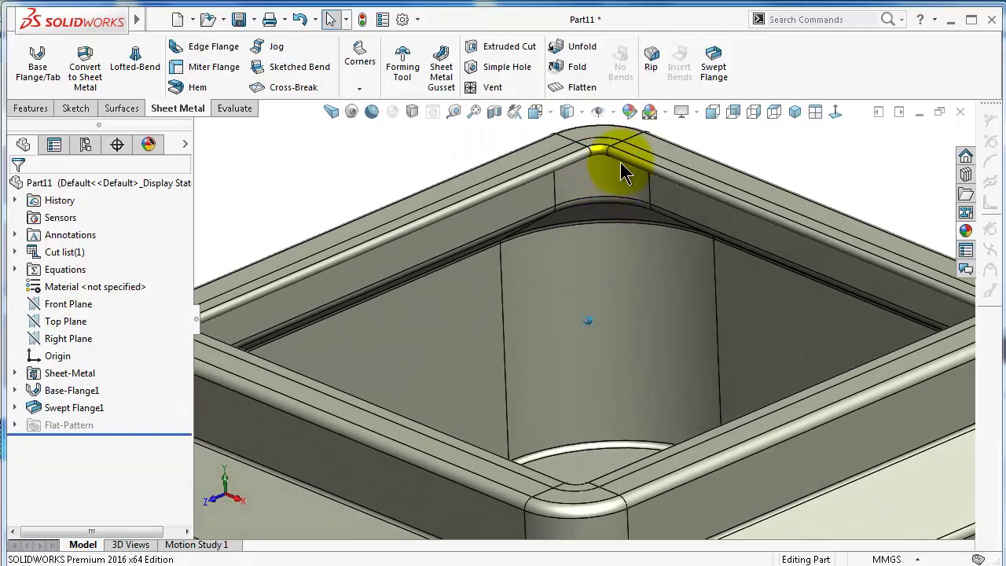
pyautogui.scroll(4, 708, 220)
pyautogui.scroll(-2, 705, 228)
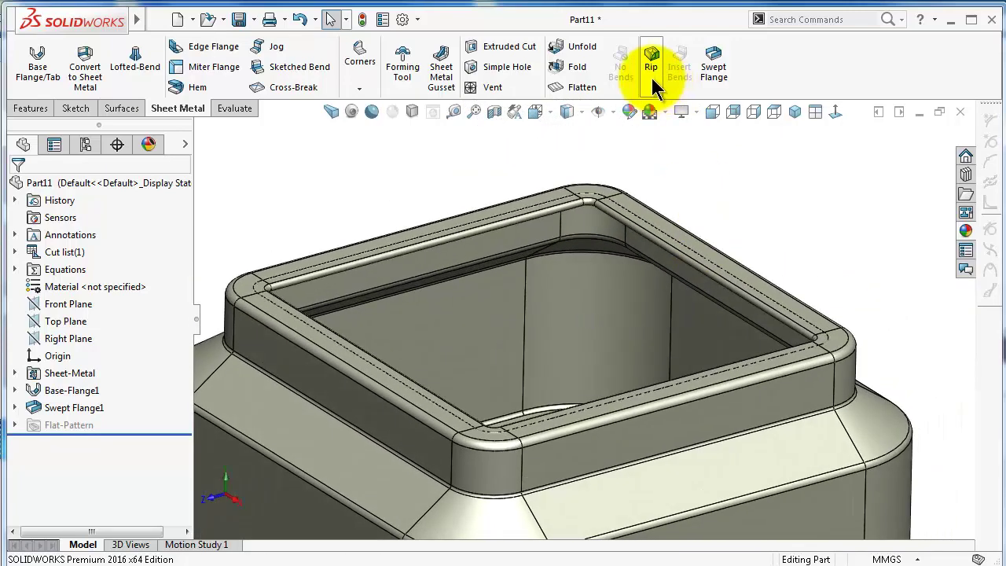
# Try to flatten the swept flange part.
pyautogui.click(568, 89)
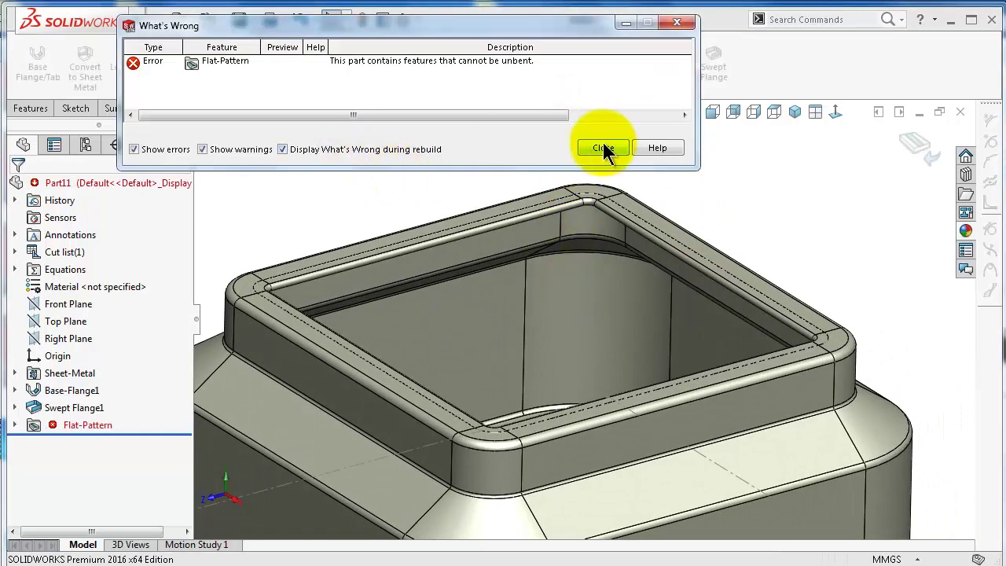
pyautogui.click(611, 149)
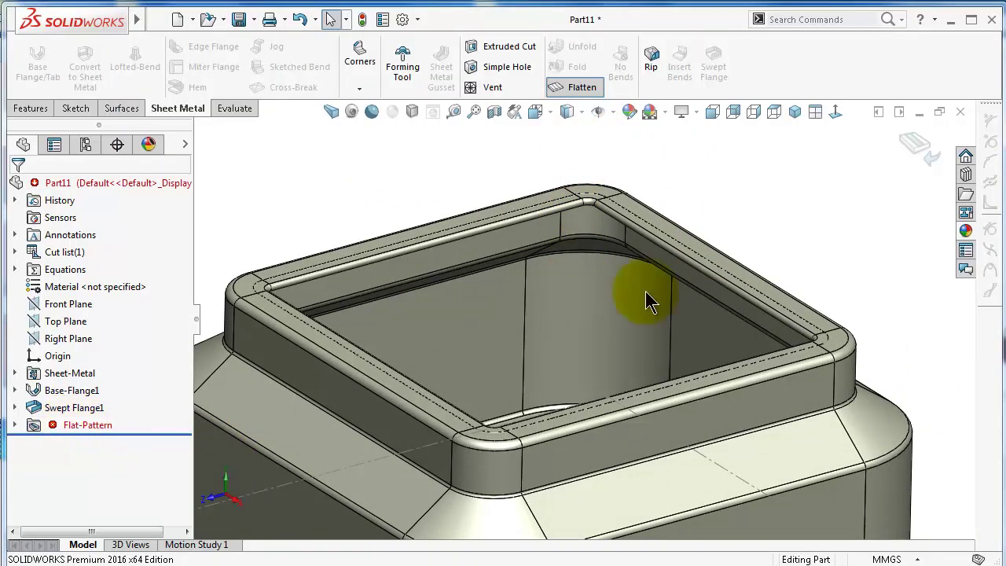
pyautogui.click(913, 165)
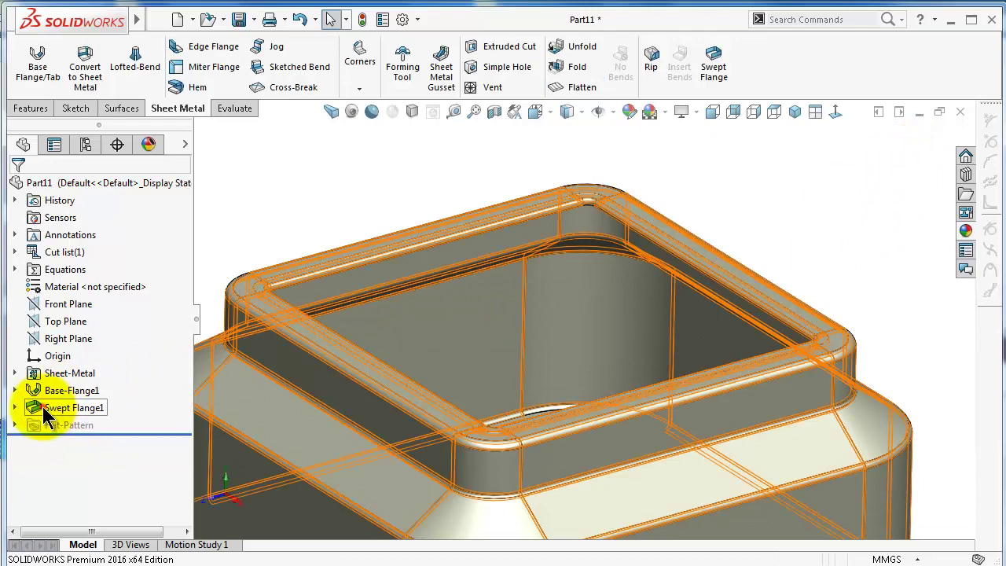
# Open the swept flange's profile sketch for editing and view it face-on.
pyautogui.click(45, 415)
pyautogui.click(14, 407)
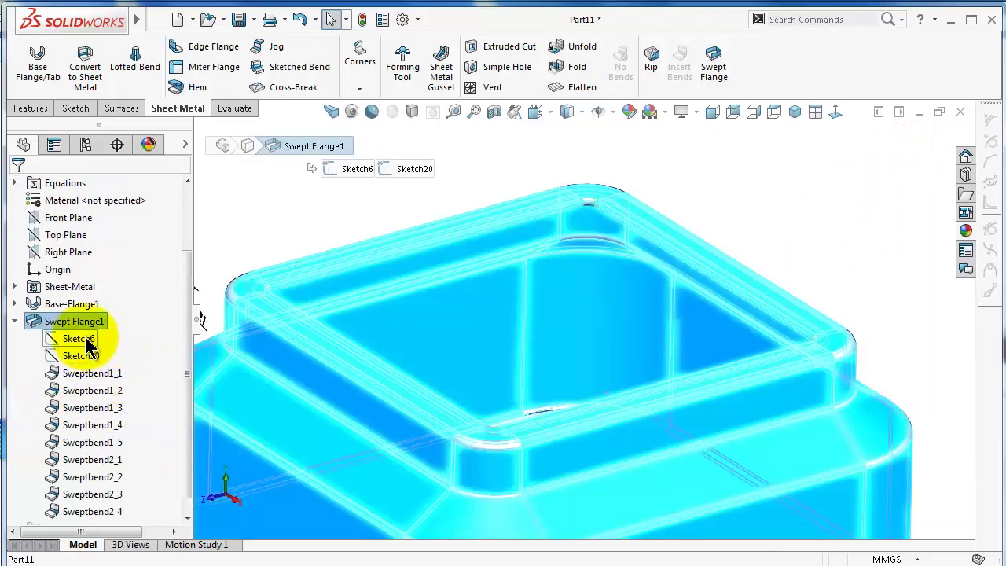
pyautogui.click(85, 340)
pyautogui.scroll(3, 287, 360)
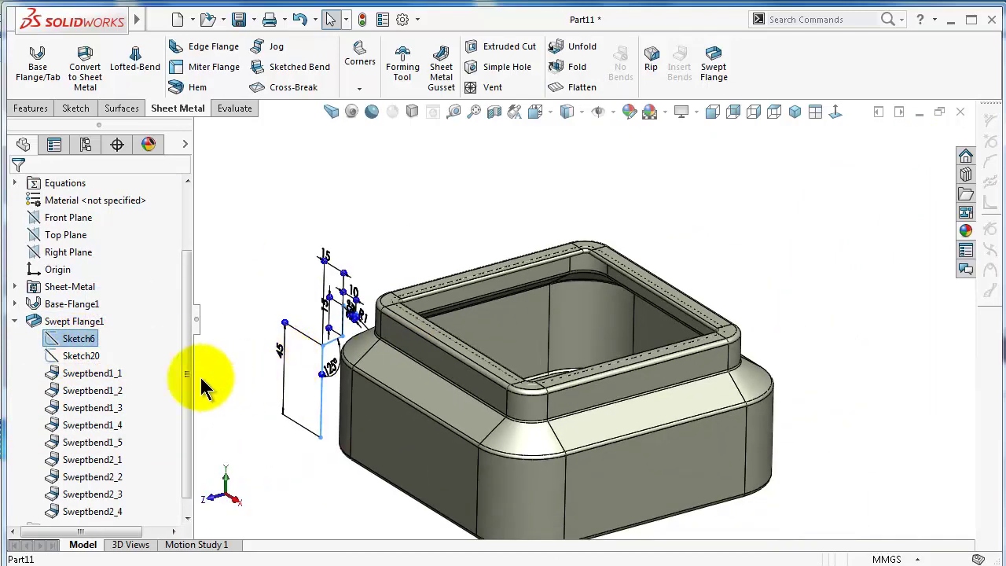
pyautogui.click(82, 338)
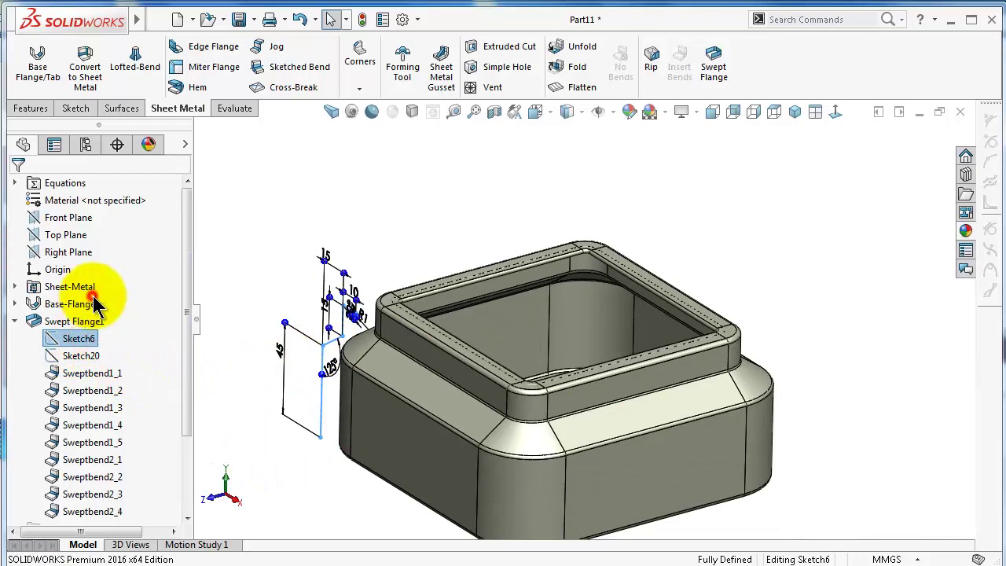
pyautogui.click(93, 302)
pyautogui.click(836, 111)
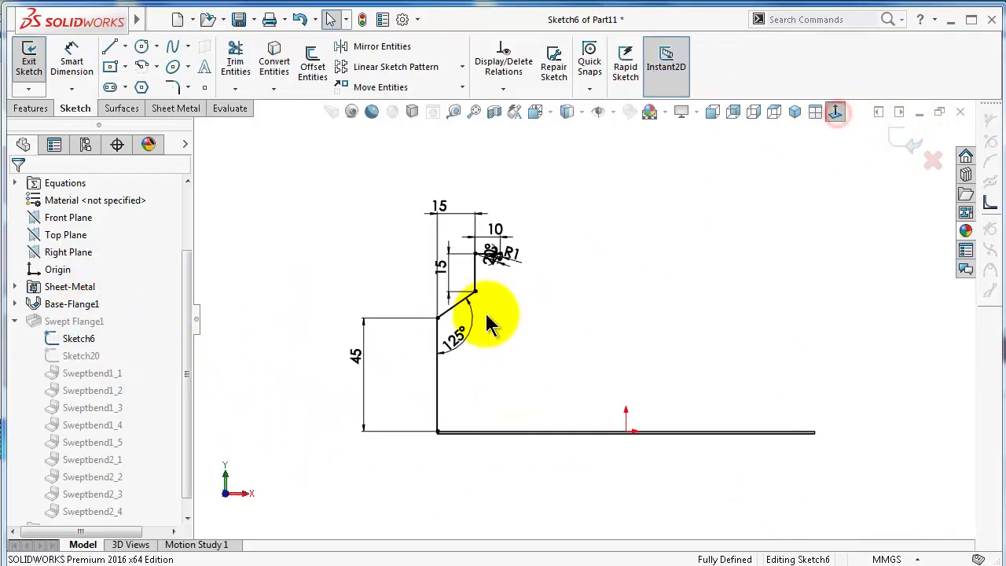
# Delete the R1 arc and the short return line from the end of the flange profile.
pyautogui.scroll(6, 516, 225)
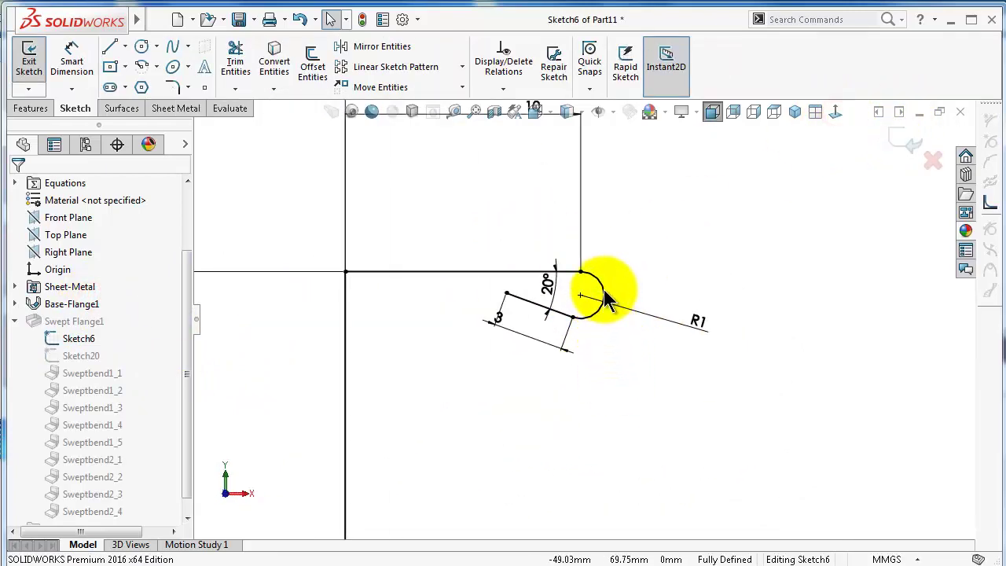
pyautogui.click(601, 297)
pyautogui.press('Delete')
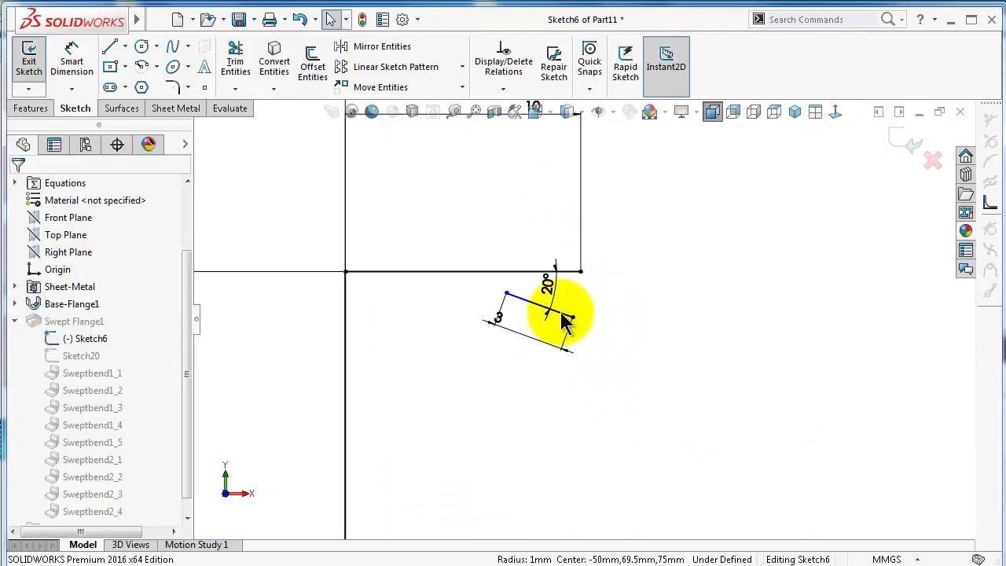
pyautogui.click(564, 321)
pyautogui.press('Delete')
pyautogui.scroll(-5, 702, 298)
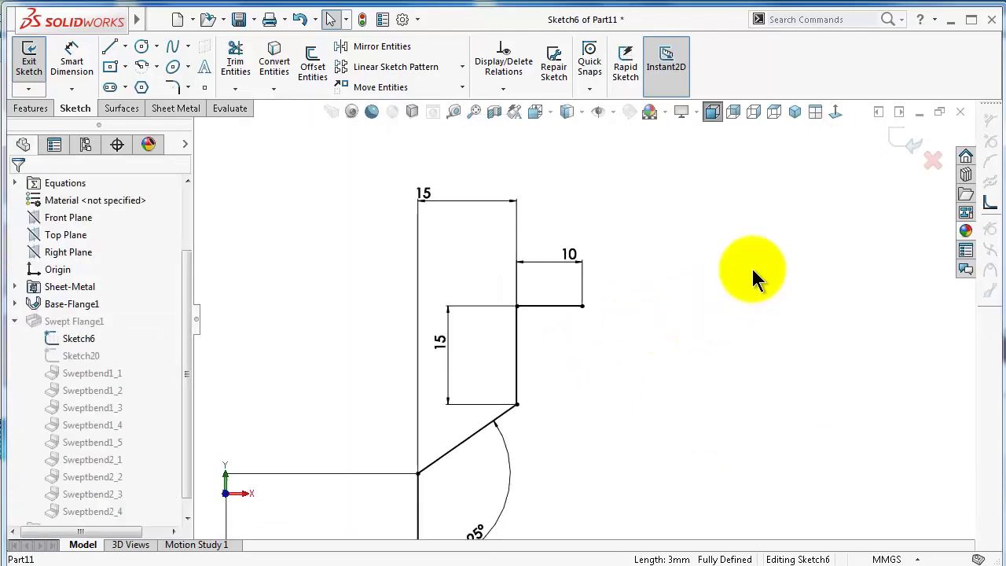
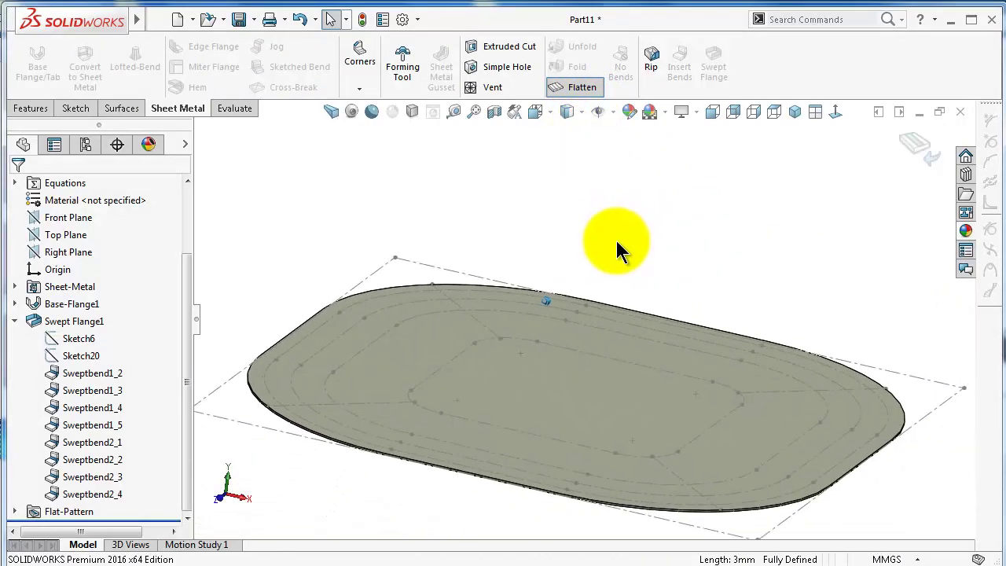
# Examine the flat pattern from above and return the part to its folded state.
pyautogui.moveTo(617, 243); pyautogui.dragTo(631, 249, button='middle')
pyautogui.press('z')
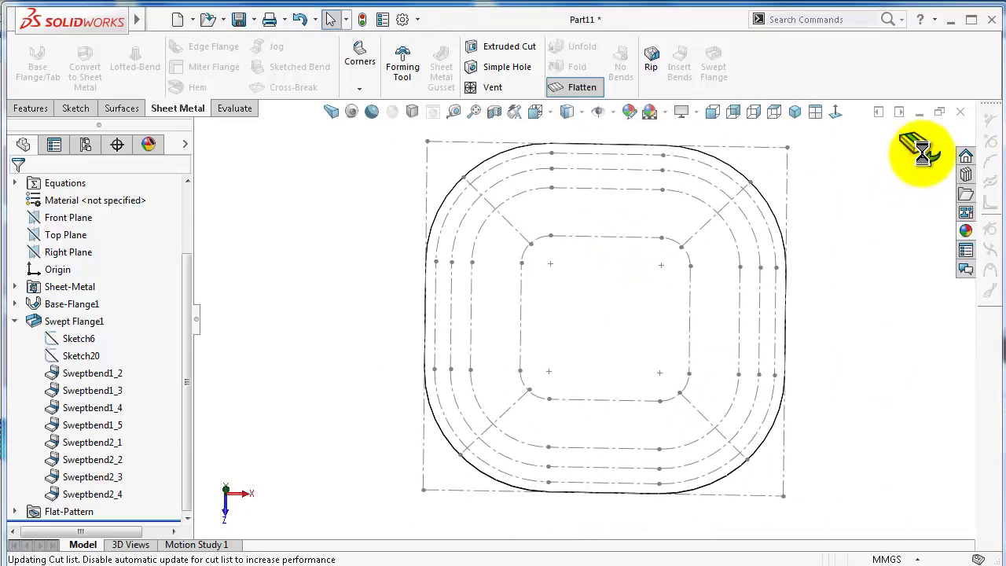
pyautogui.scroll(-6, 707, 240)
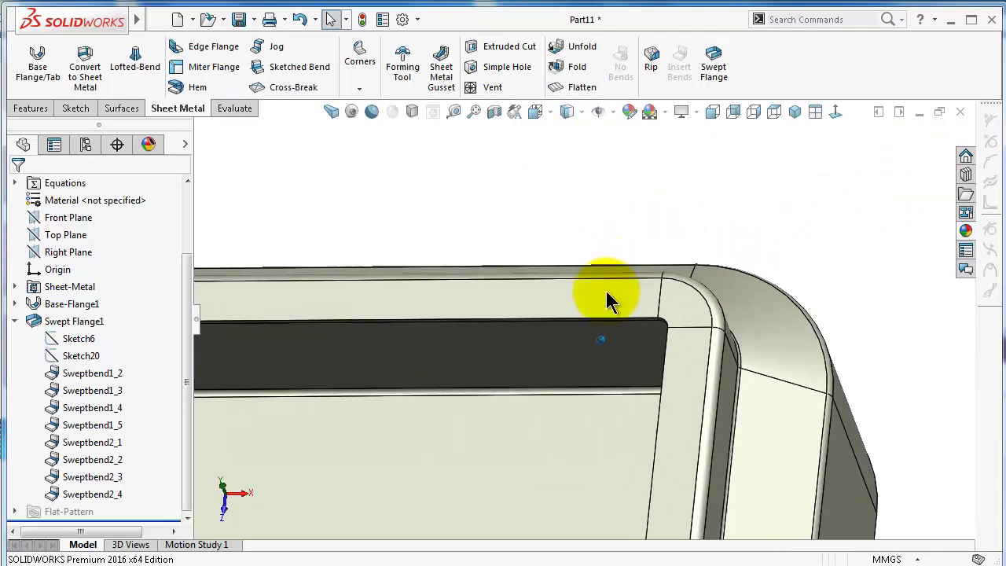
# Start a hem on one straight inner edge of the top rim and set its type to Rolled.
pyautogui.scroll(-2, 606, 304)
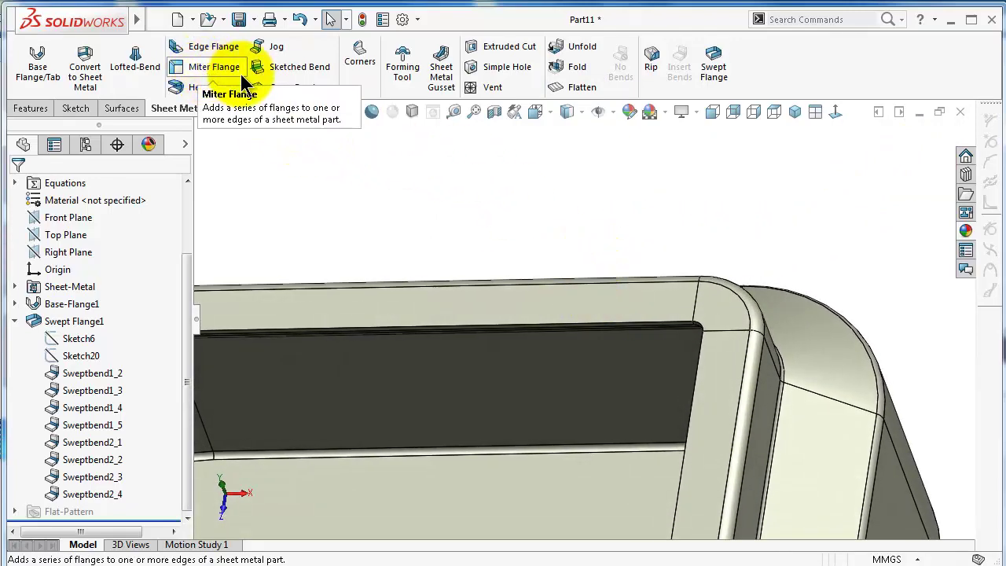
pyautogui.click(214, 88)
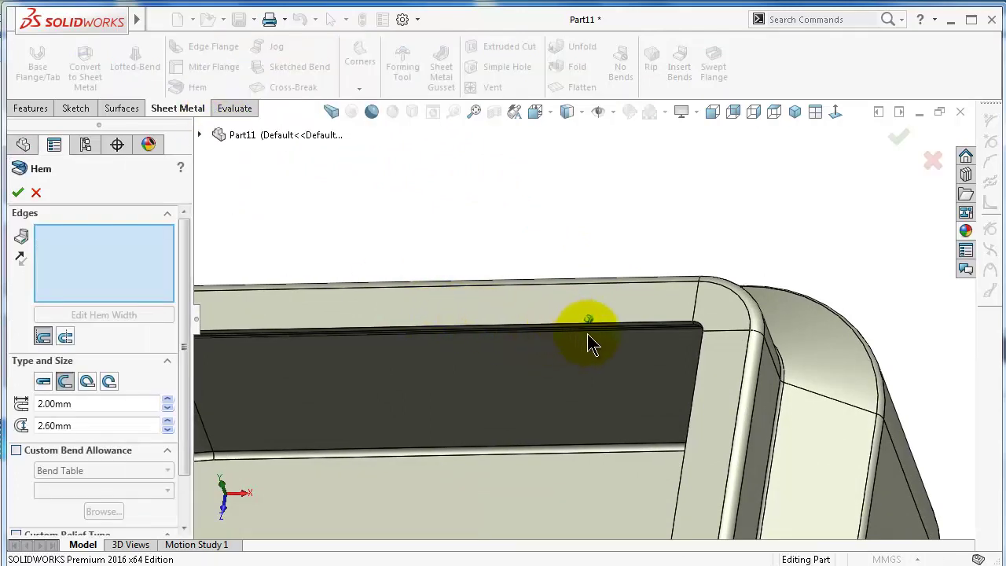
pyautogui.scroll(-5, 588, 341)
pyautogui.click(661, 282)
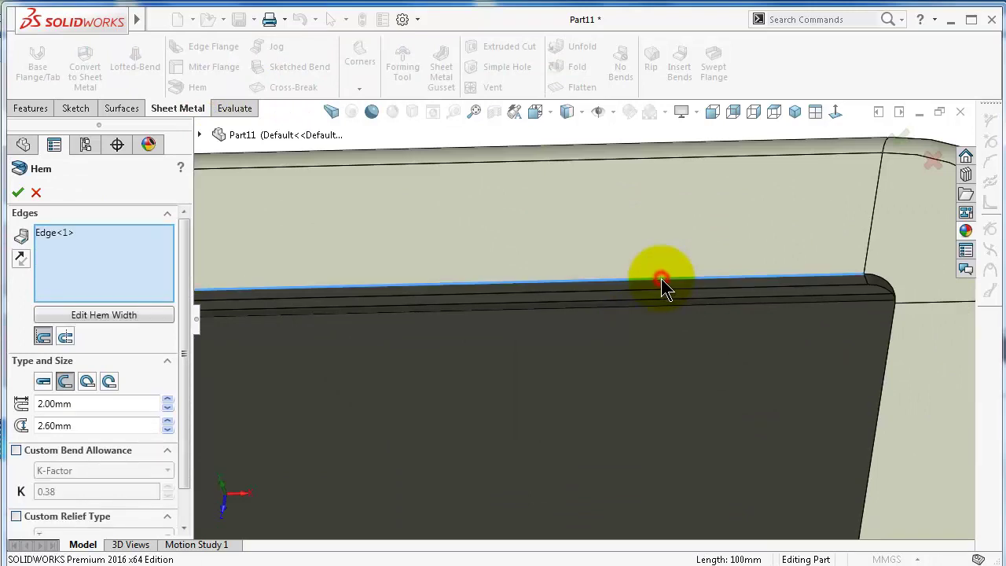
pyautogui.click(664, 290)
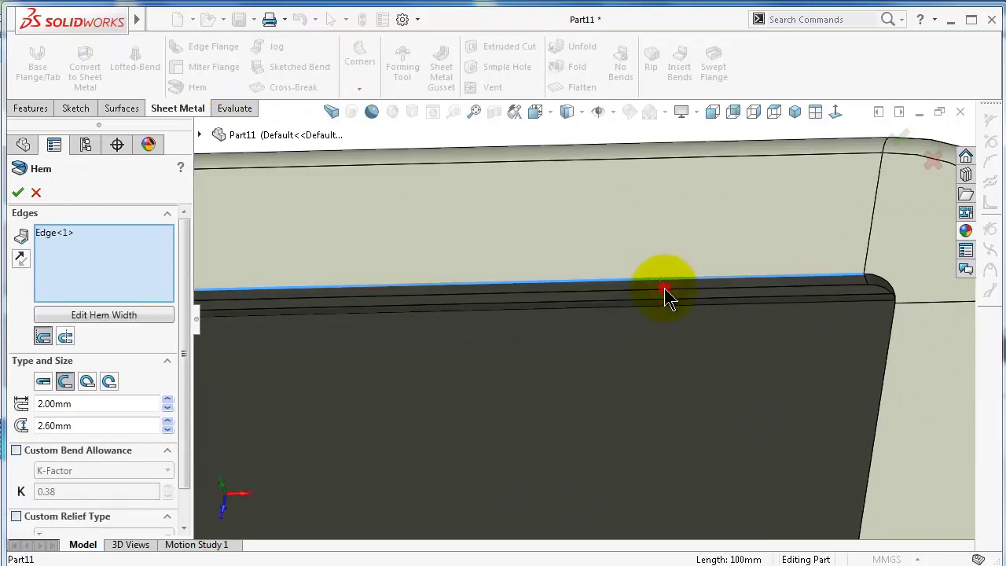
pyautogui.click(108, 382)
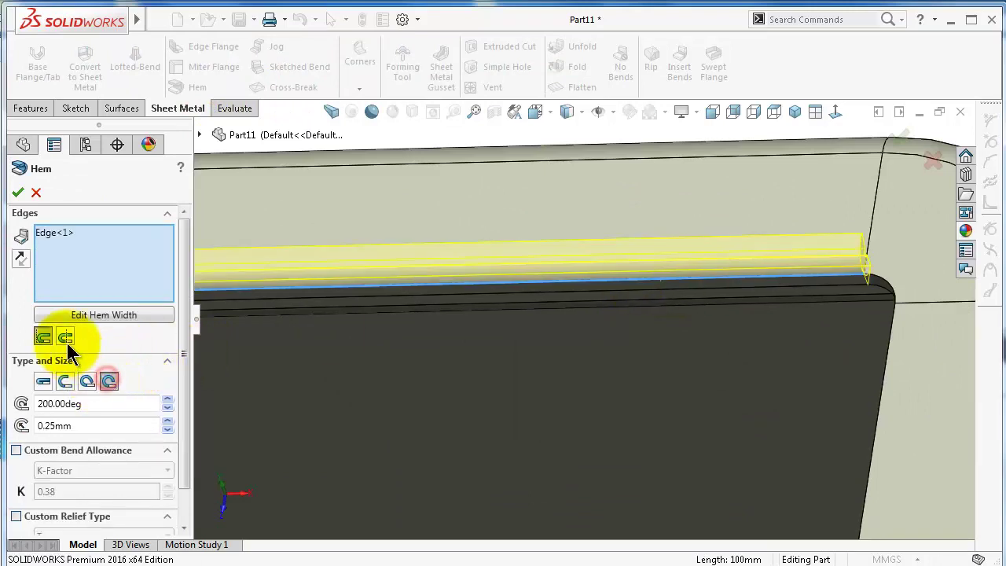
# Reverse the rolled hem's direction on the rim edge and check the preview from below.
pyautogui.moveTo(754, 321); pyautogui.dragTo(636, 288, button='middle')
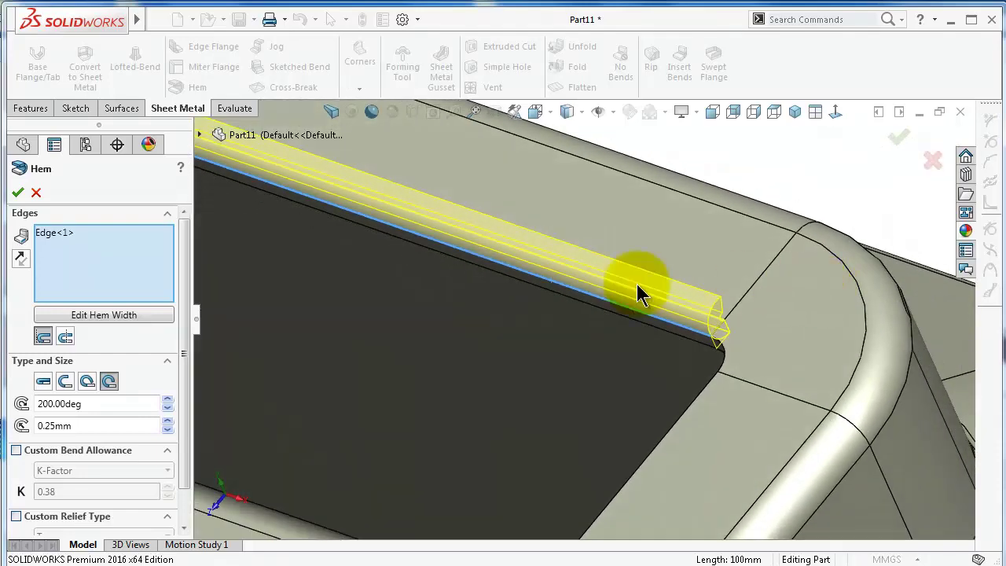
pyautogui.click(21, 259)
pyautogui.scroll(2, 589, 314)
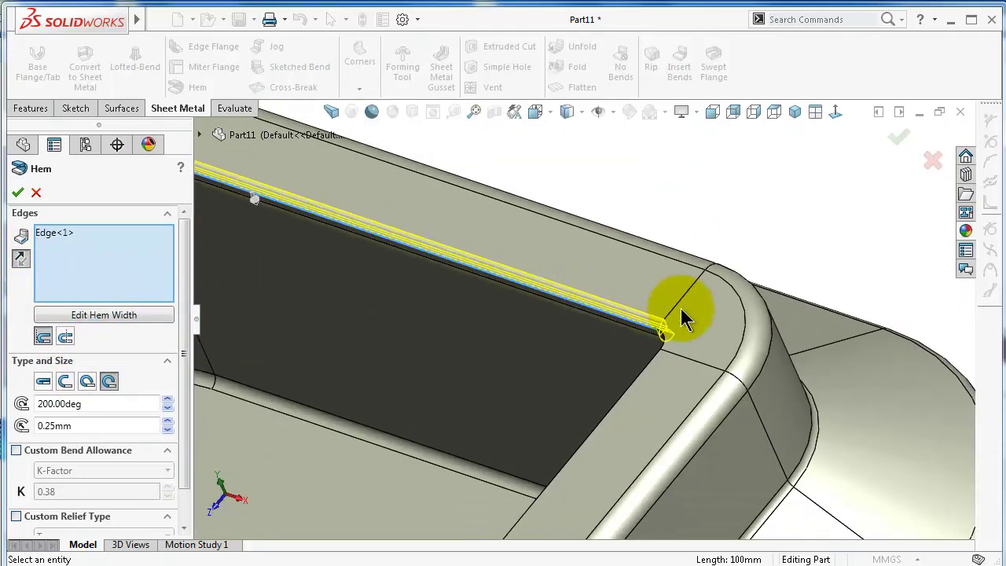
pyautogui.moveTo(679, 357)
pyautogui.mouseDown(button='middle')
pyautogui.moveTo(671, 350)
pyautogui.moveTo(708, 371)
pyautogui.moveTo(684, 370)
pyautogui.mouseUp(button='middle')
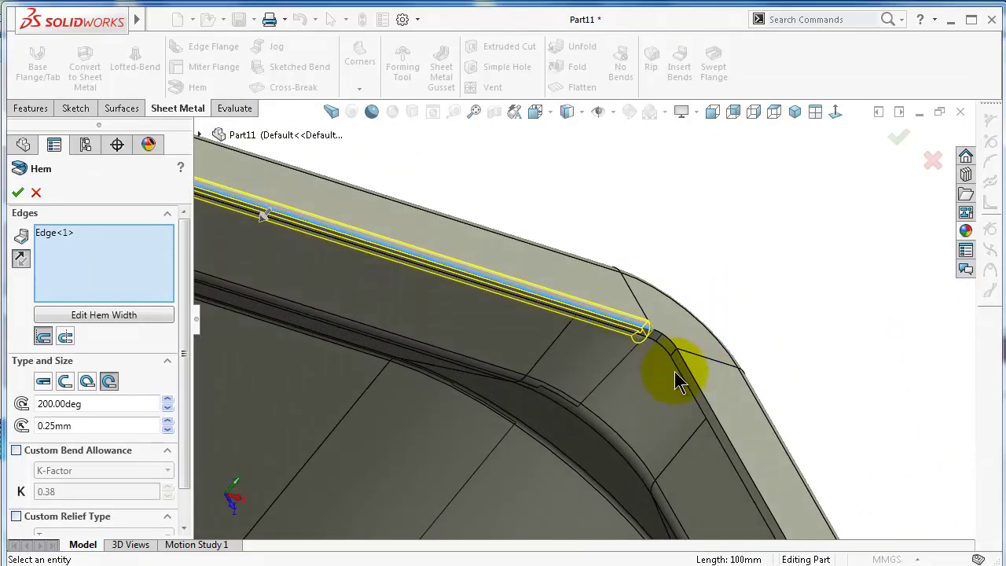
pyautogui.scroll(-2, 668, 371)
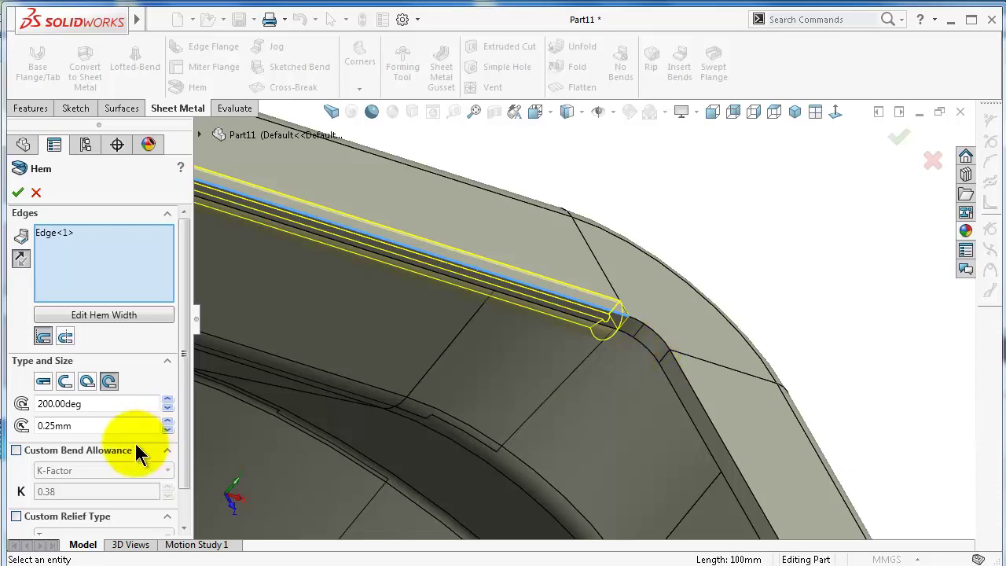
# Set the rolled hem's radius to 0.50 mm and apply it to all four straight inner rim edges.
pyautogui.doubleClick(93, 404)
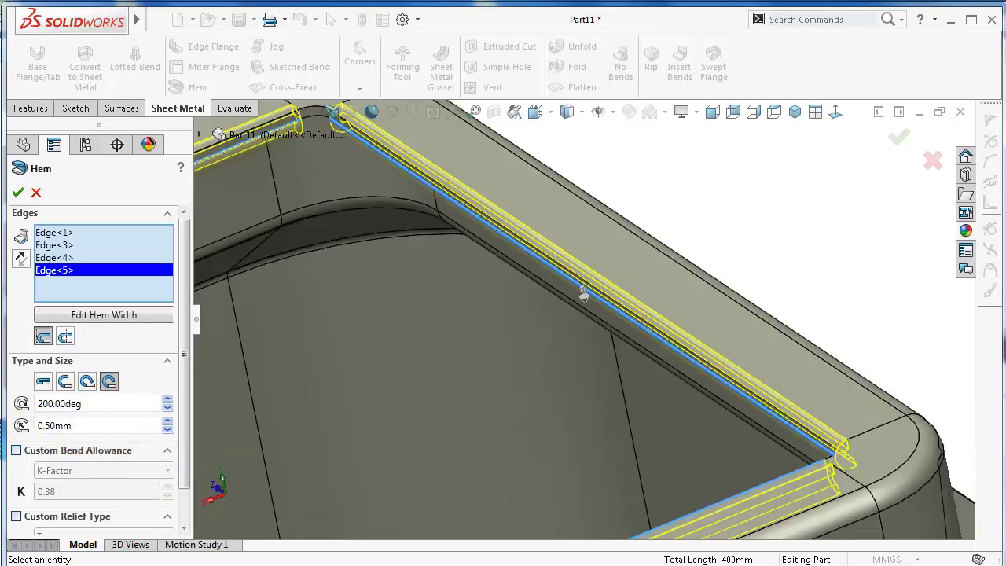
pyautogui.scroll(-3, 584, 290)
pyautogui.click(898, 140)
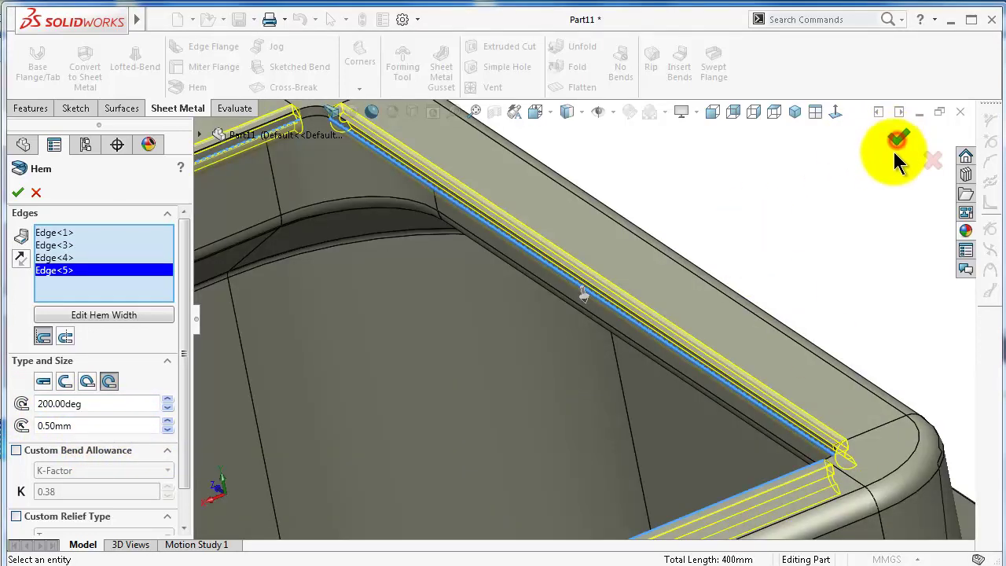
# Examine the hemmed rim and the whole enclosure from all sides, including its underside.
pyautogui.scroll(4, 825, 224)
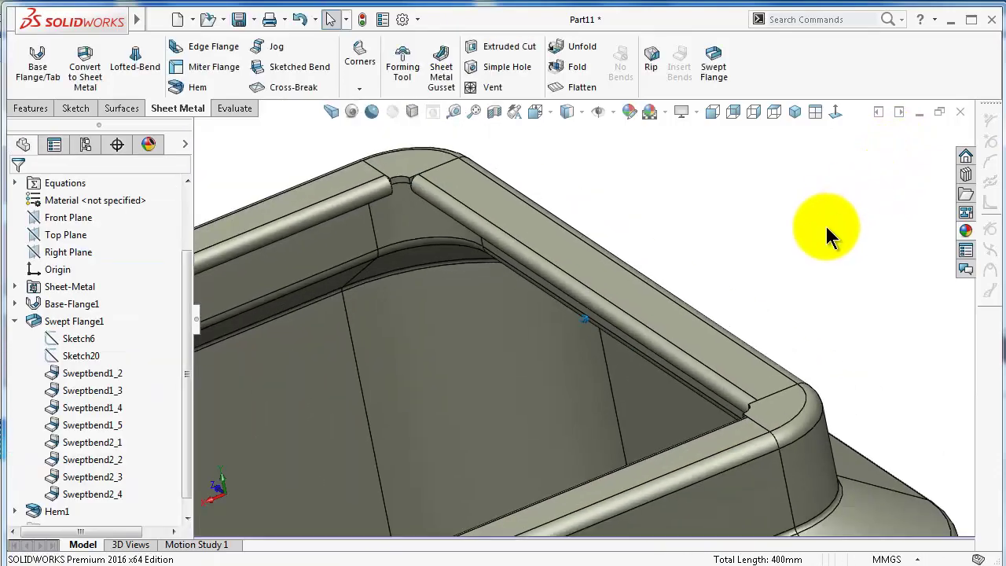
pyautogui.moveTo(822, 253); pyautogui.dragTo(892, 452, button='middle')
pyautogui.scroll(1, 500, 157)
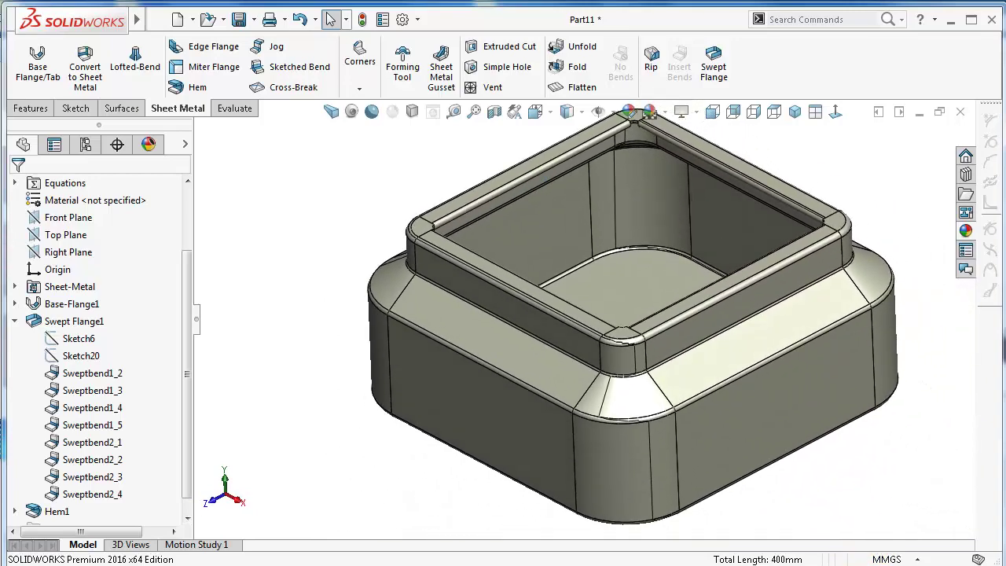
pyautogui.press('f')
pyautogui.moveTo(860, 274); pyautogui.dragTo(856, 271, button='middle')
pyautogui.press('Right')
pyautogui.press('Right')
pyautogui.press('Right')
pyautogui.press('Right')
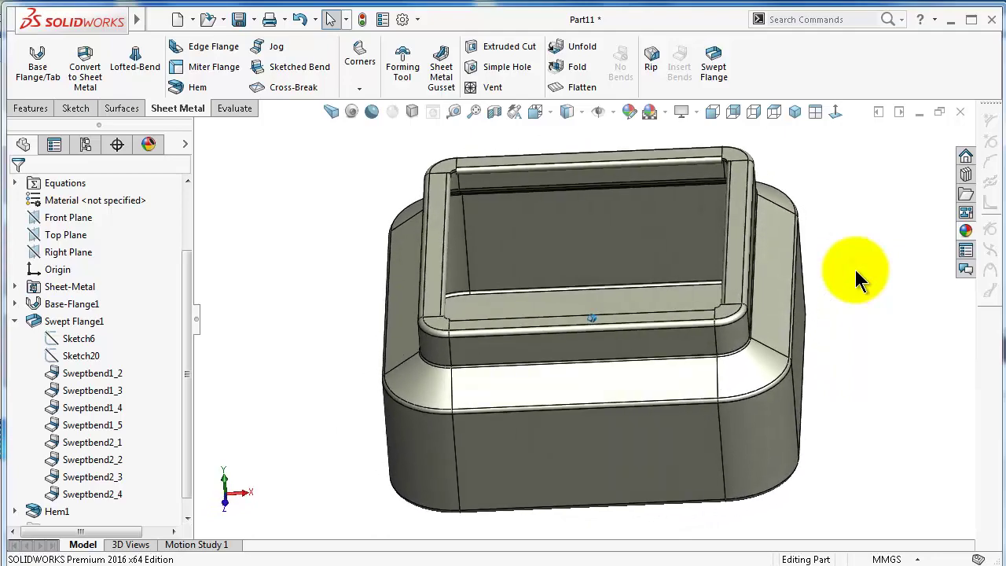
pyautogui.press('Right')
pyautogui.press('Right')
pyautogui.press('Right')
pyautogui.press('Right')
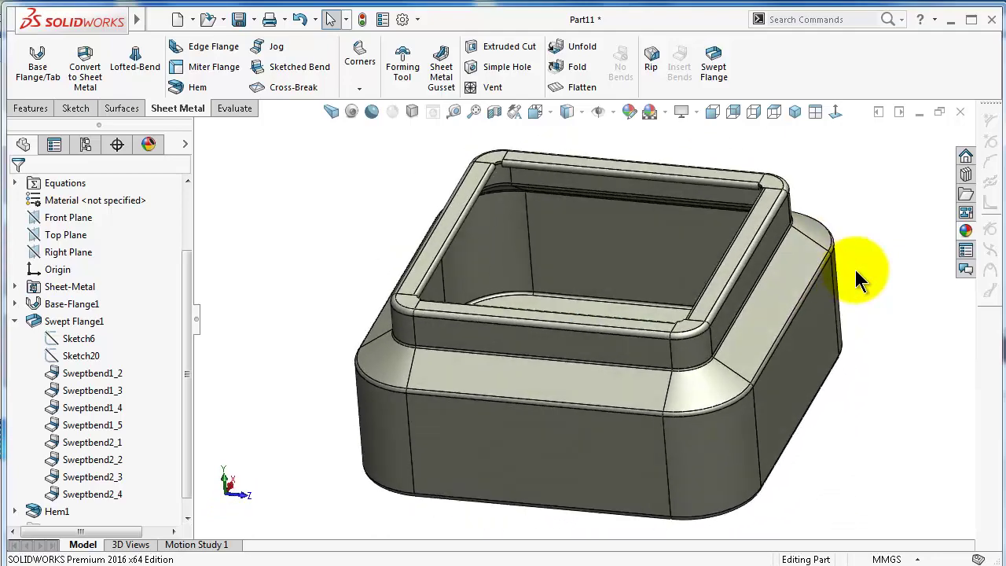
pyautogui.hotkey('alt', 'Left')
pyautogui.hotkey('alt', 'Left')
pyautogui.hotkey('alt', 'Left')
pyautogui.hotkey('alt', 'Left')
pyautogui.hotkey('alt', 'Left')
pyautogui.hotkey('alt', 'Left')
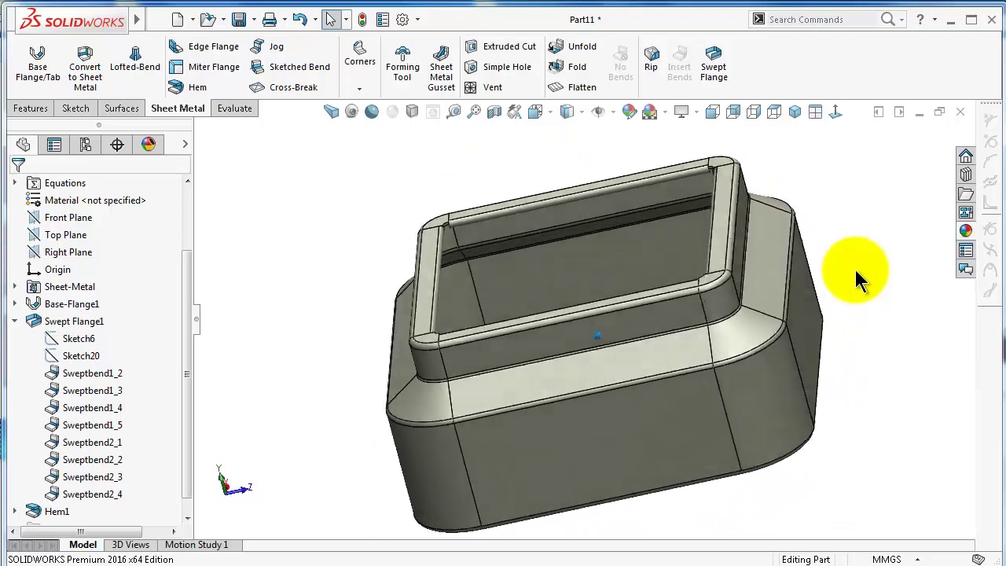
pyautogui.press('Left')
pyautogui.press('Left')
pyautogui.press('Left')
pyautogui.press('Up')
pyautogui.press('Up')
pyautogui.press('Up')
pyautogui.press('Up')
pyautogui.press('Up')
pyautogui.press('Up')
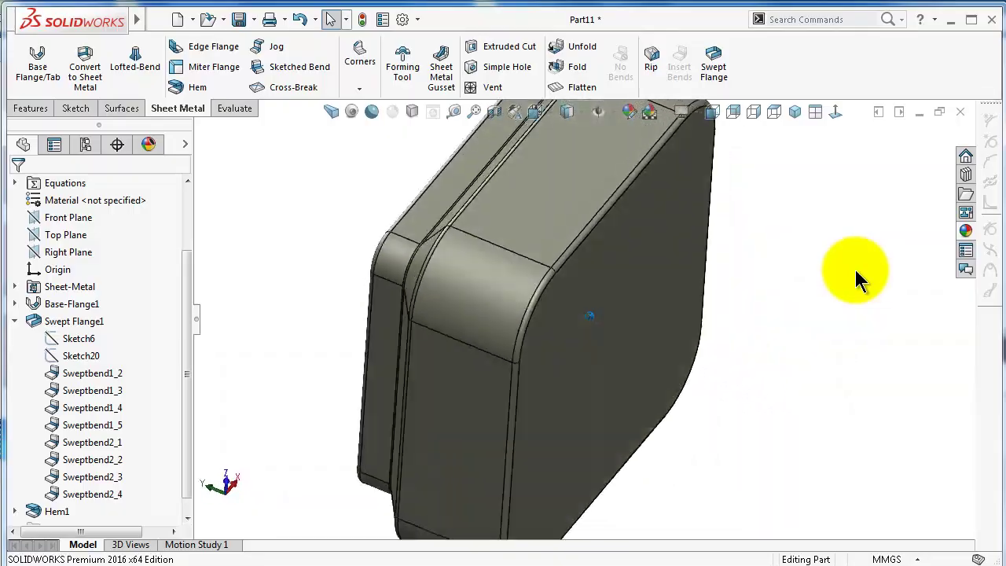